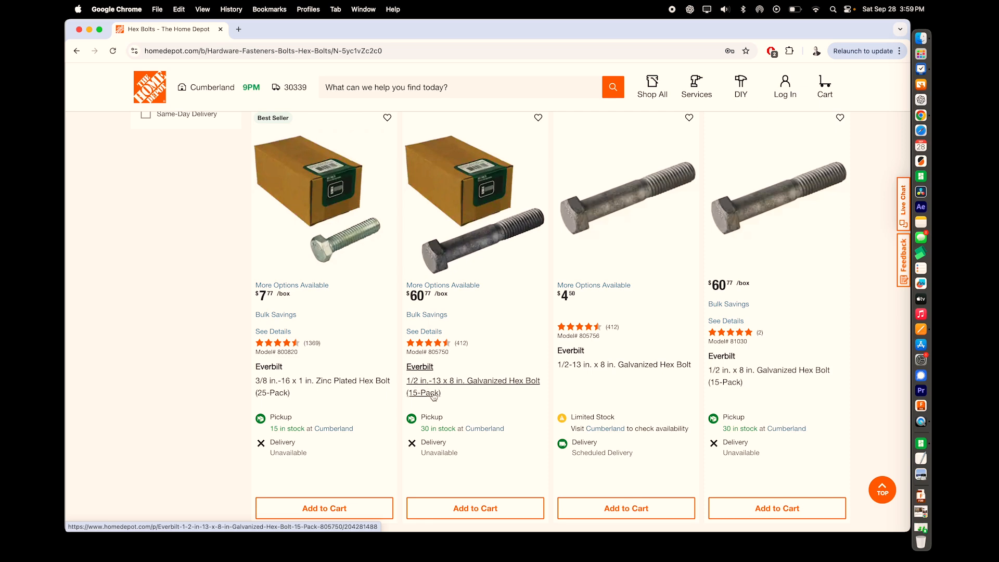
- Filter the hex bolts by size 3/4 in to look over the listed products, and clear that filter
scroll(454, 358, up, 5)
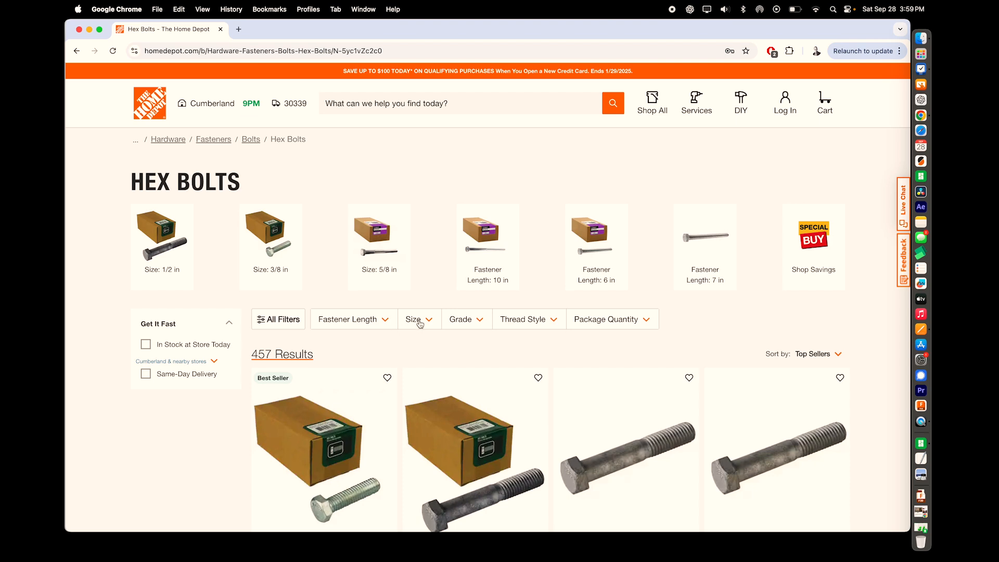
click(420, 320)
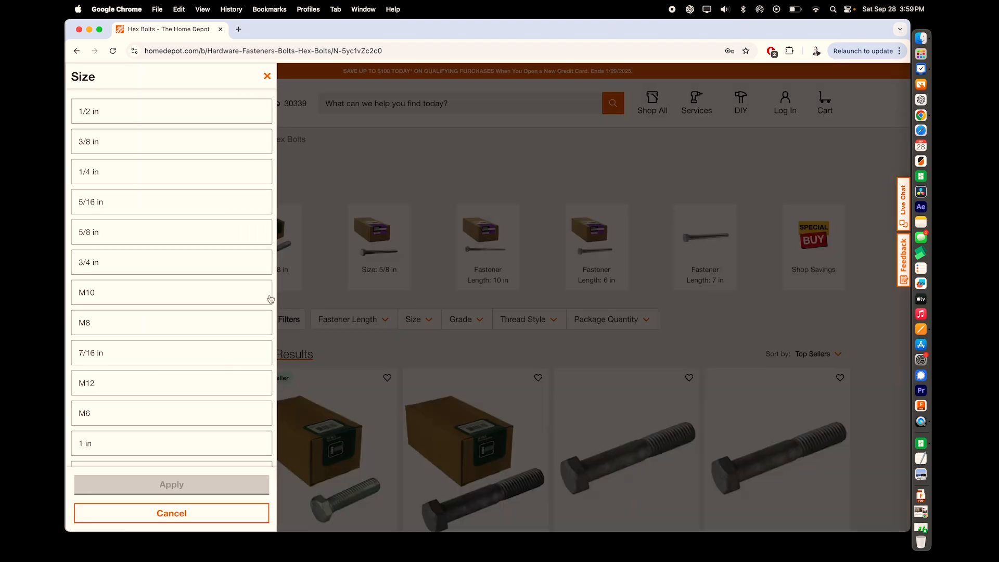
click(120, 269)
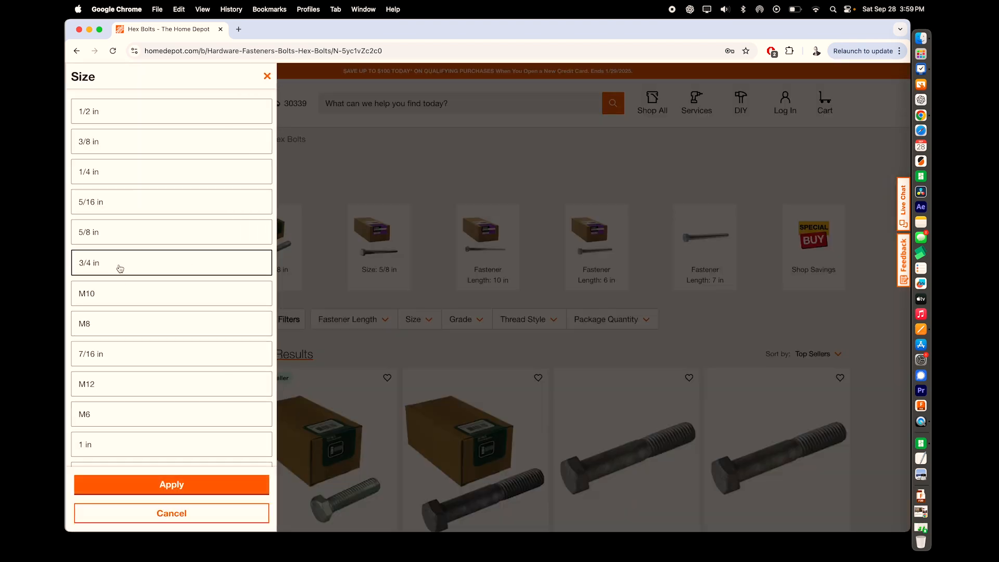
click(130, 483)
scroll(450, 394, down, 5)
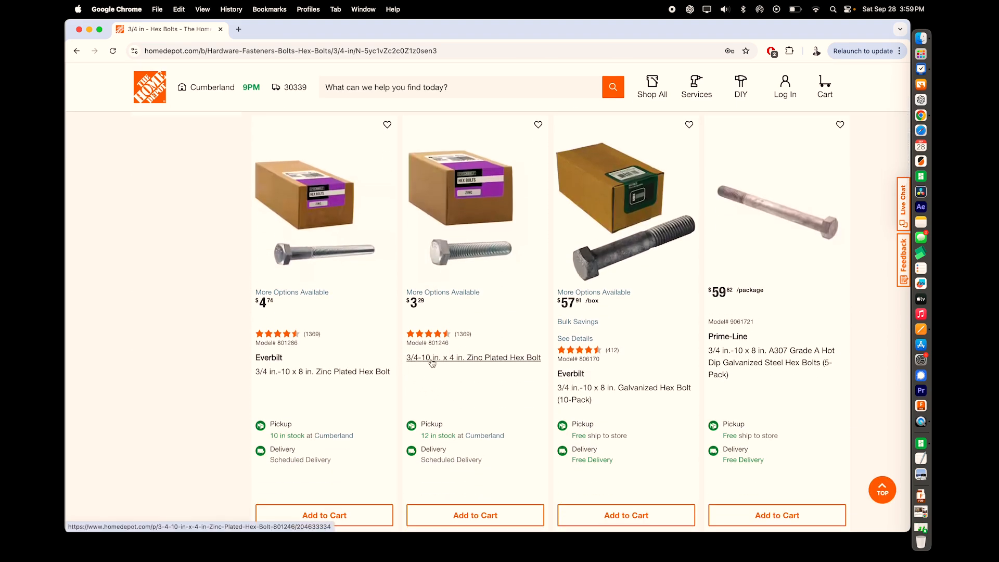
scroll(460, 332, up, 5)
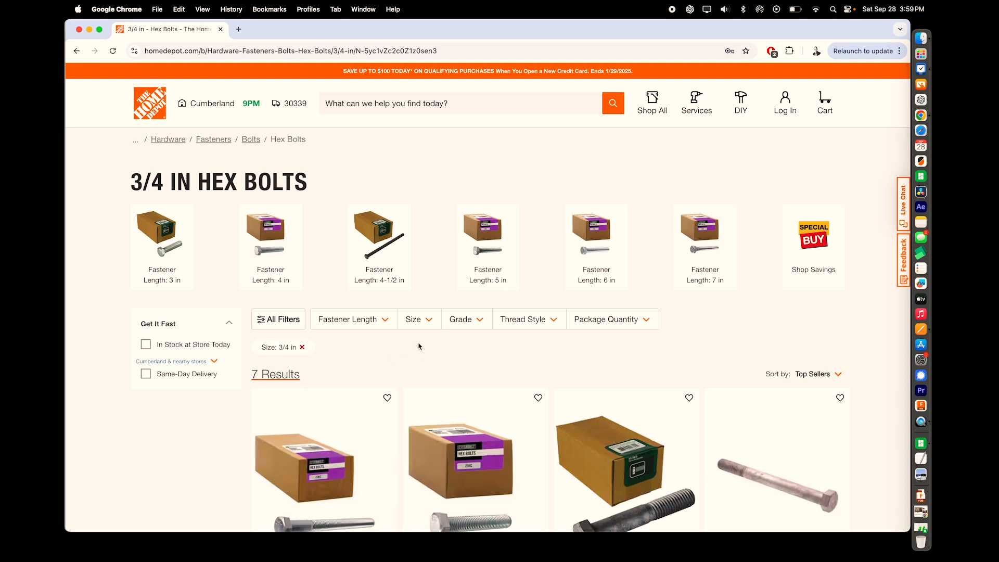
click(301, 346)
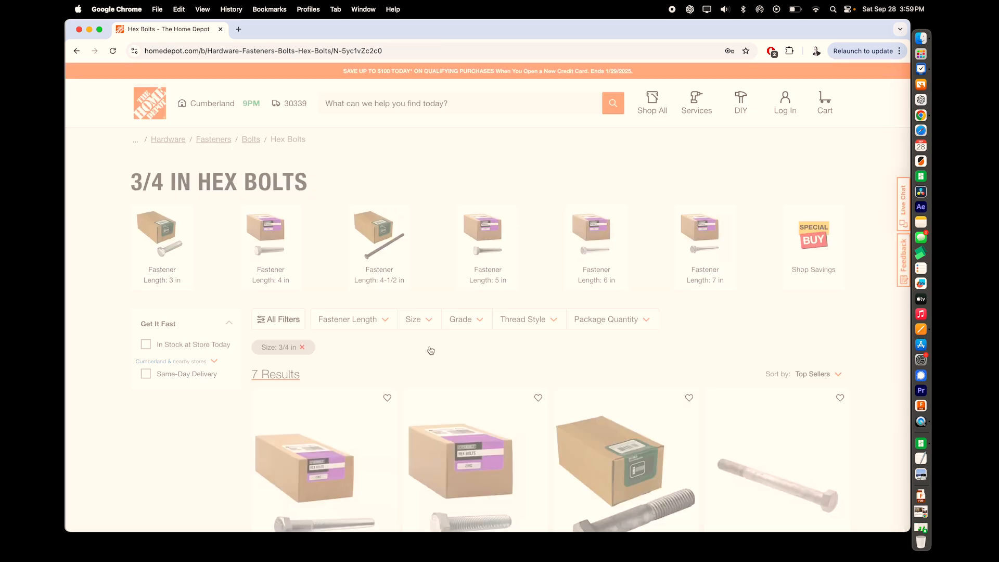
- Filter the hex bolts by the Coarse Thread style and look over the listed products
click(535, 327)
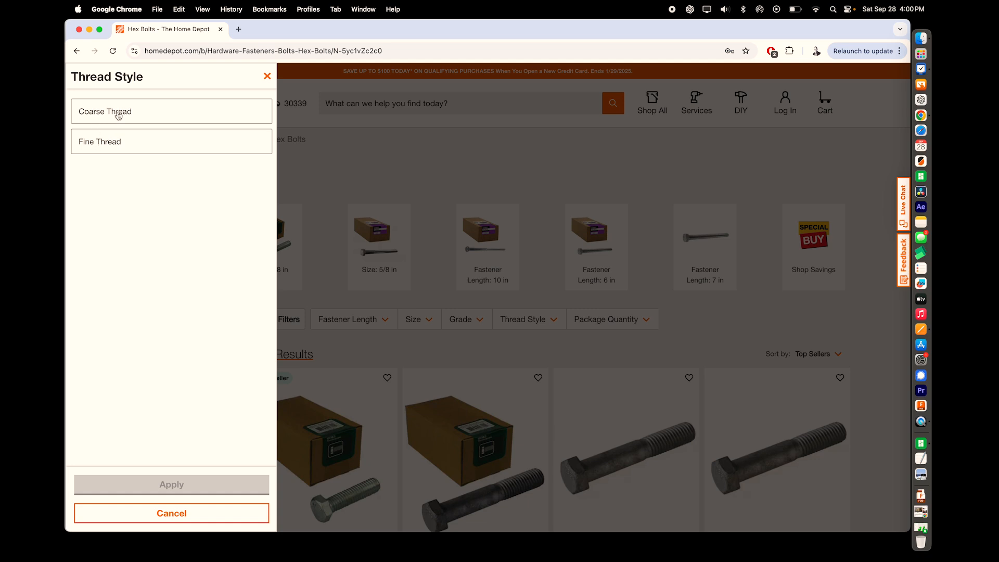
click(119, 115)
click(153, 483)
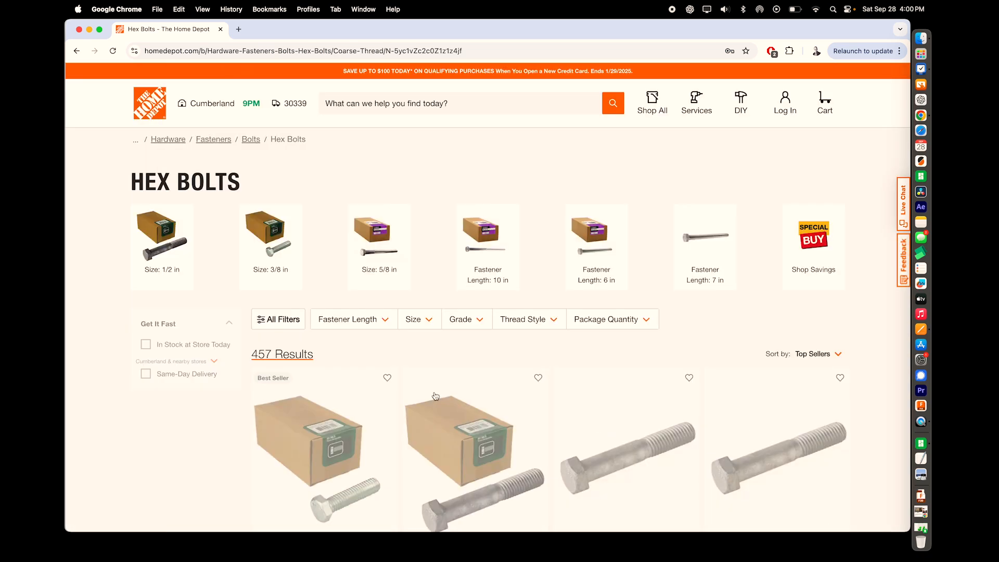
scroll(602, 339, down, 5)
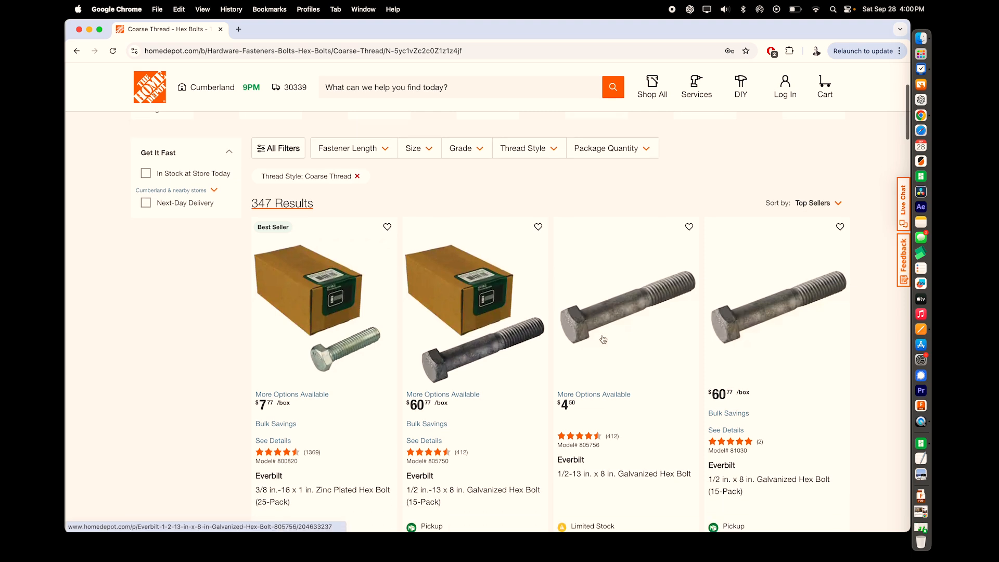
scroll(602, 339, down, 2)
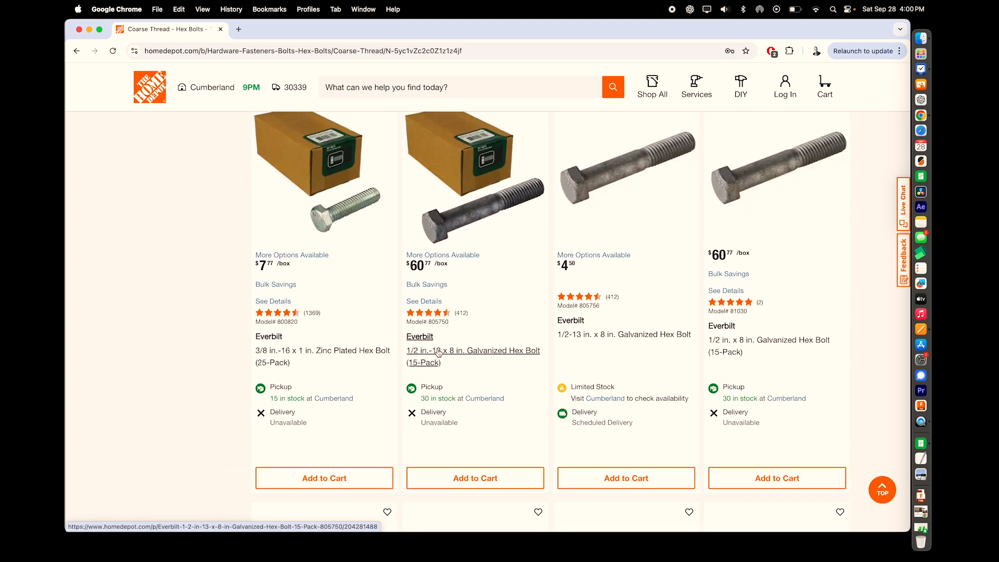
scroll(489, 381, up, 7)
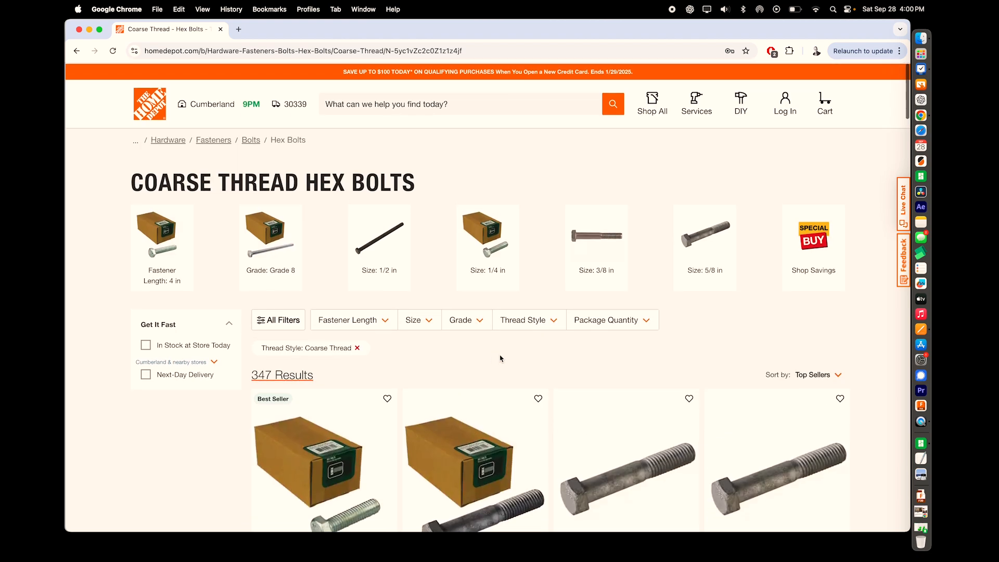
- Narrow the coarse thread hex bolts to size 1/4 in and look over the thread designations in the product names
click(416, 319)
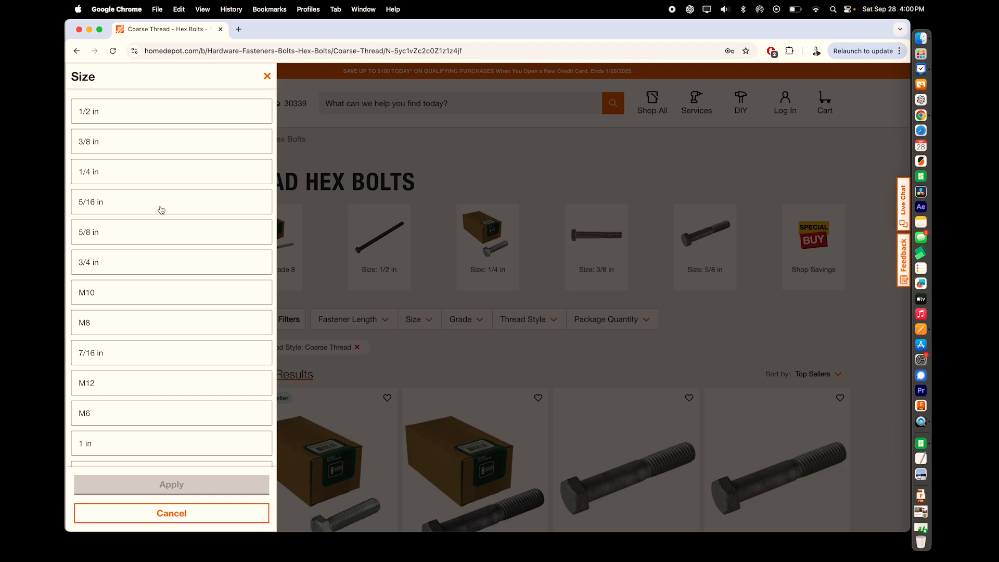
click(127, 177)
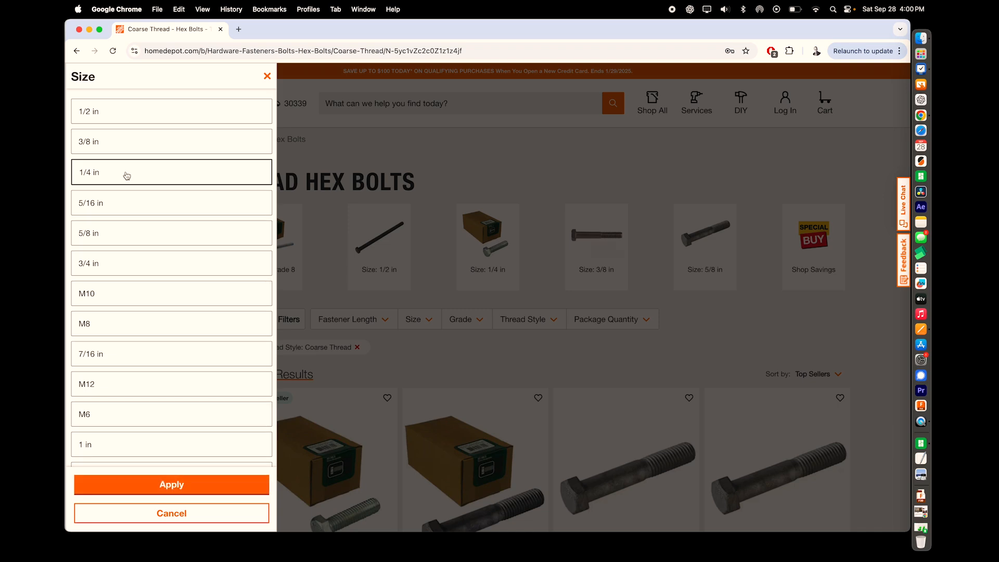
click(163, 486)
scroll(511, 417, down, 3)
scroll(511, 417, down, 3)
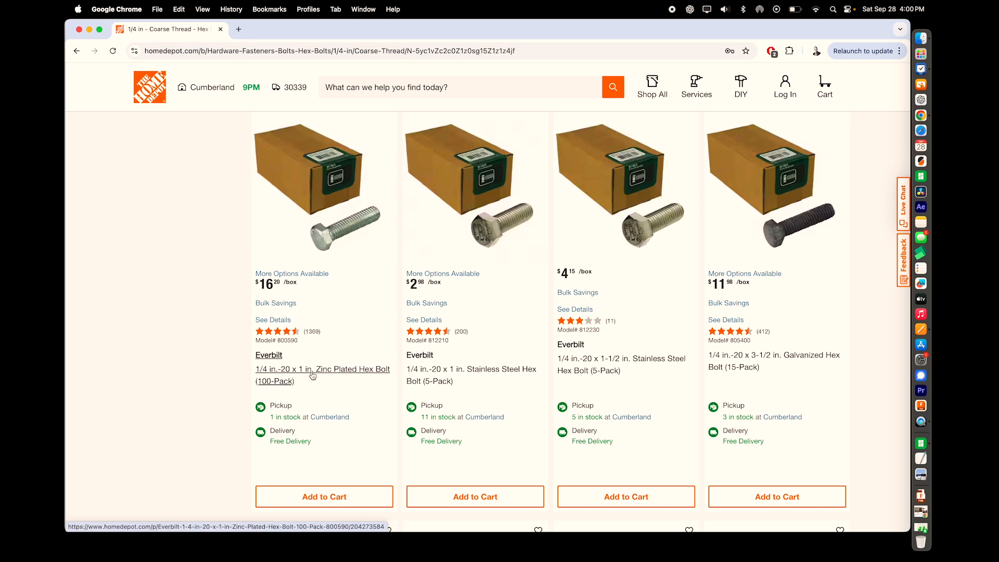
scroll(475, 373, down, 6)
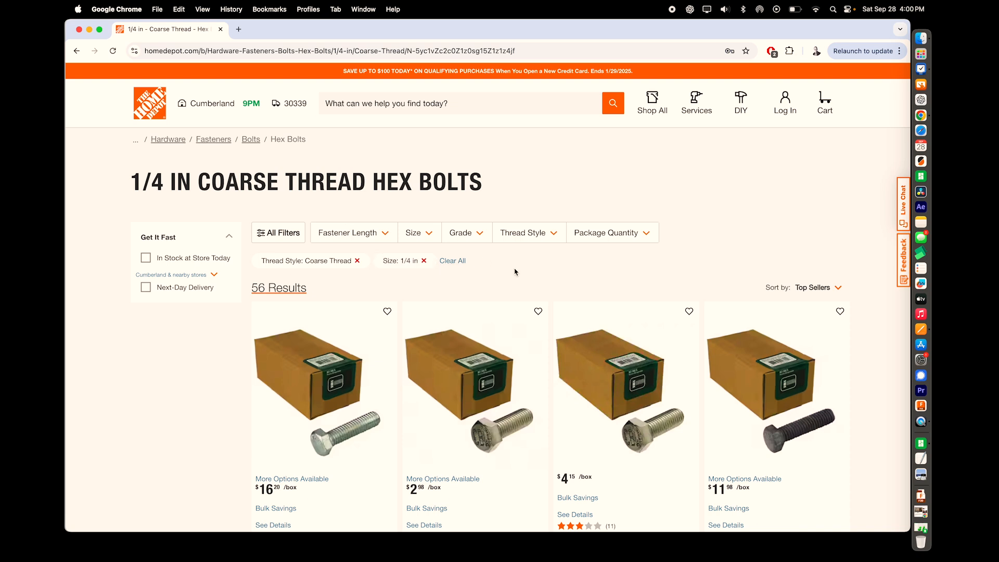
scroll(514, 272, down, 3)
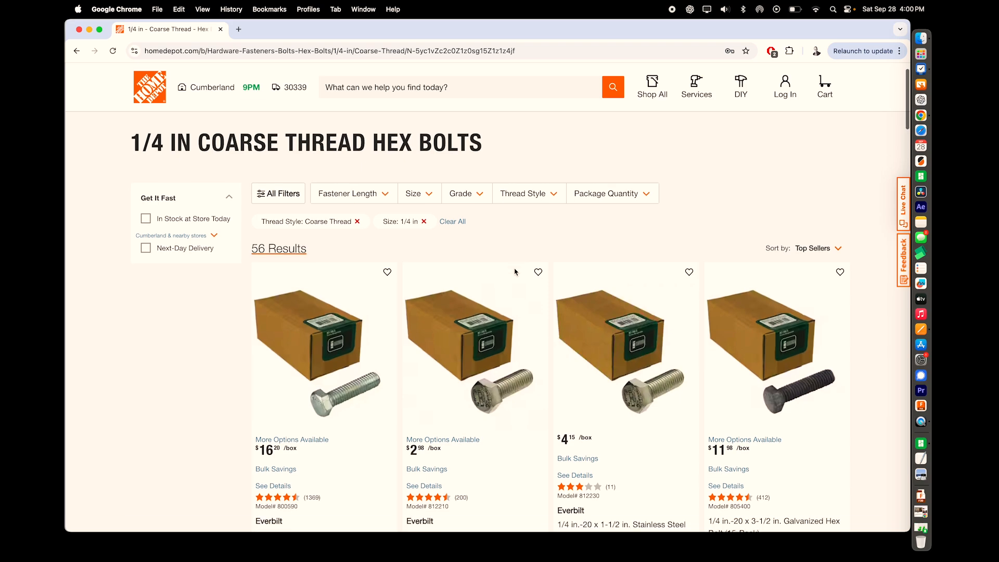
scroll(515, 271, down, 3)
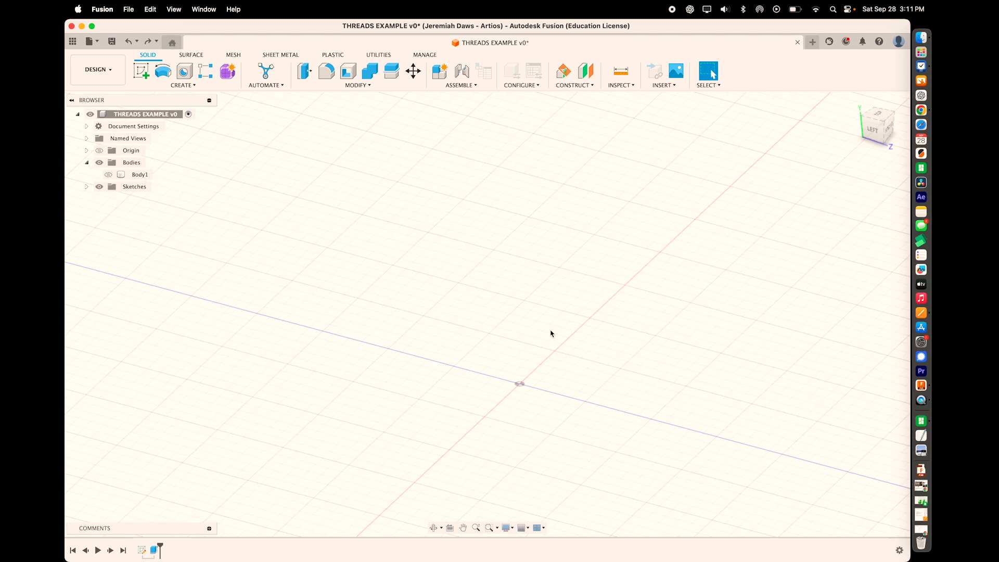
- Switch to Fusion and sketch a 0.375 in diameter circle centred on the origin on the horizontal plane
click(141, 70)
click(581, 378)
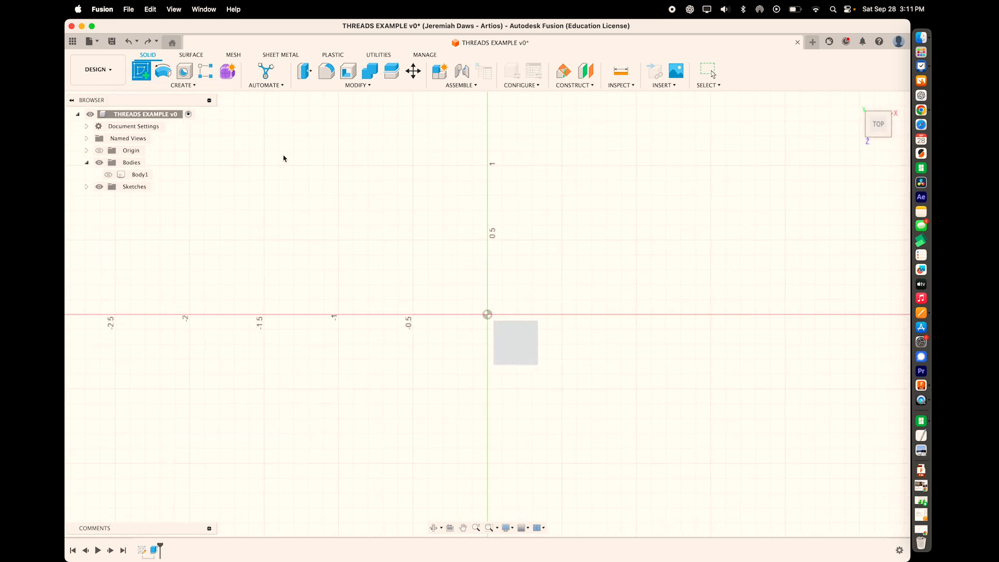
click(184, 71)
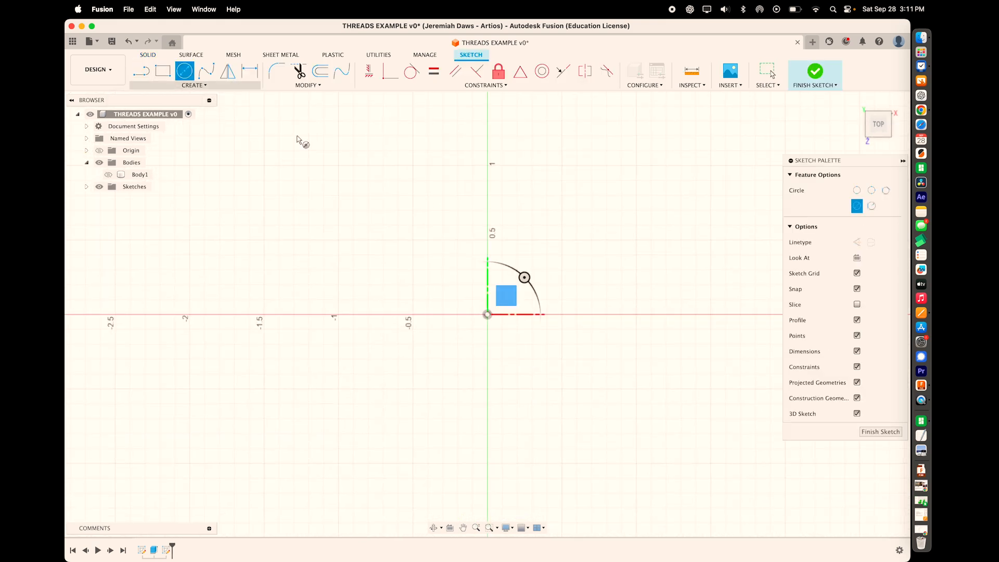
click(488, 315)
text(.37)
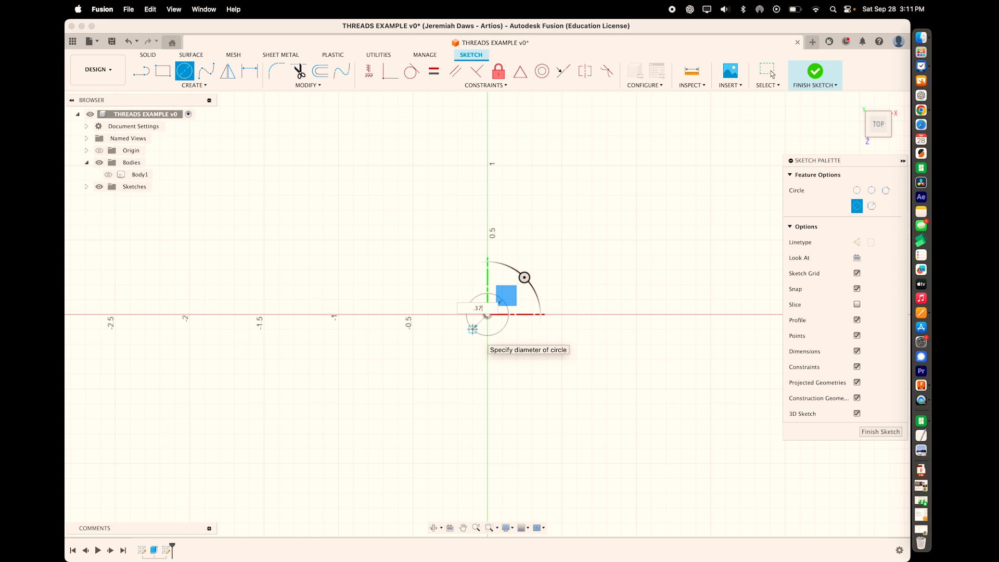
text(5)
key(Return)
key(Escape)
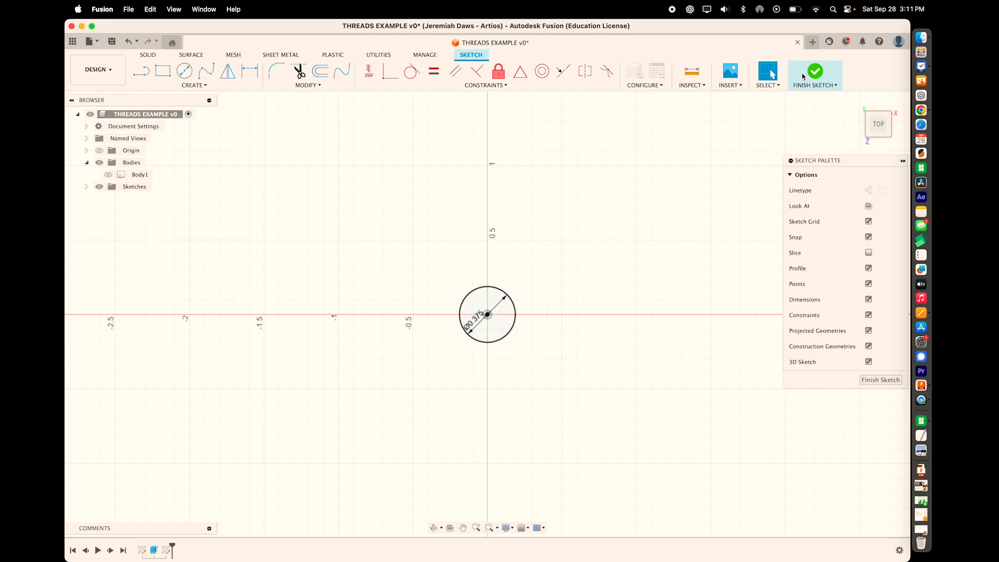
click(813, 73)
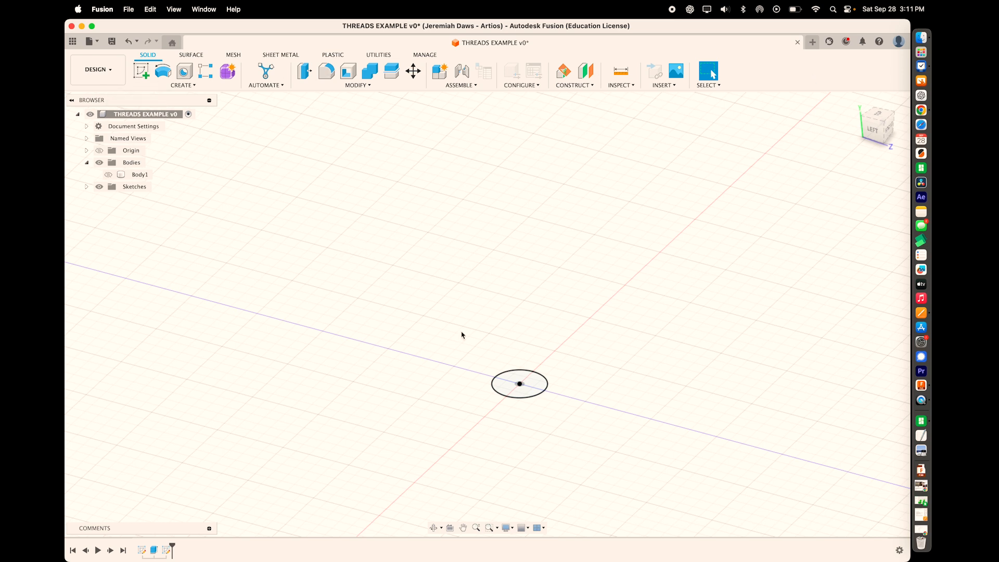
- Extrude the circle upward 1.5 in as a new body
key(e)
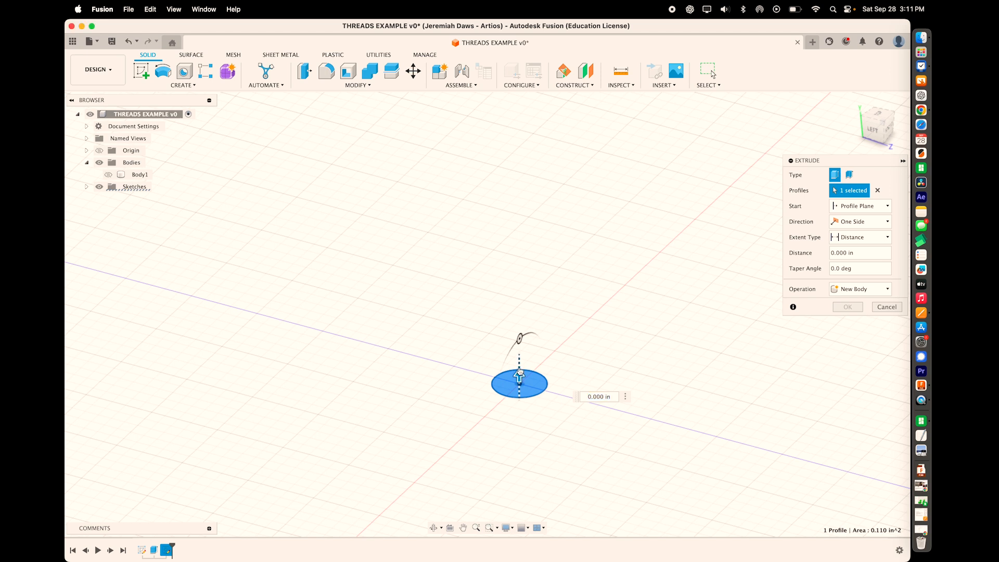
drag(519, 372, 519, 247)
key(Return)
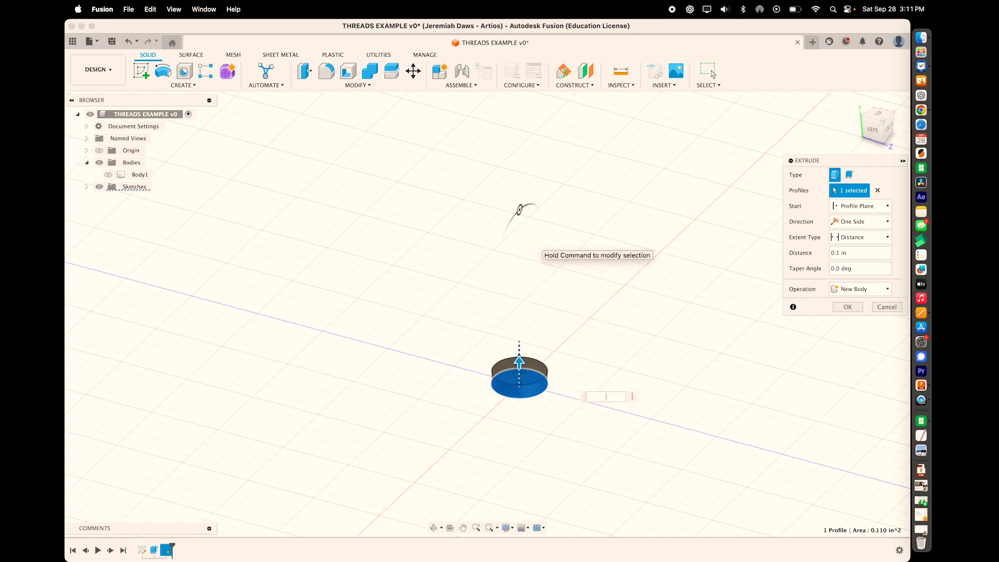
text(1.5)
key(Return)
key(Return)
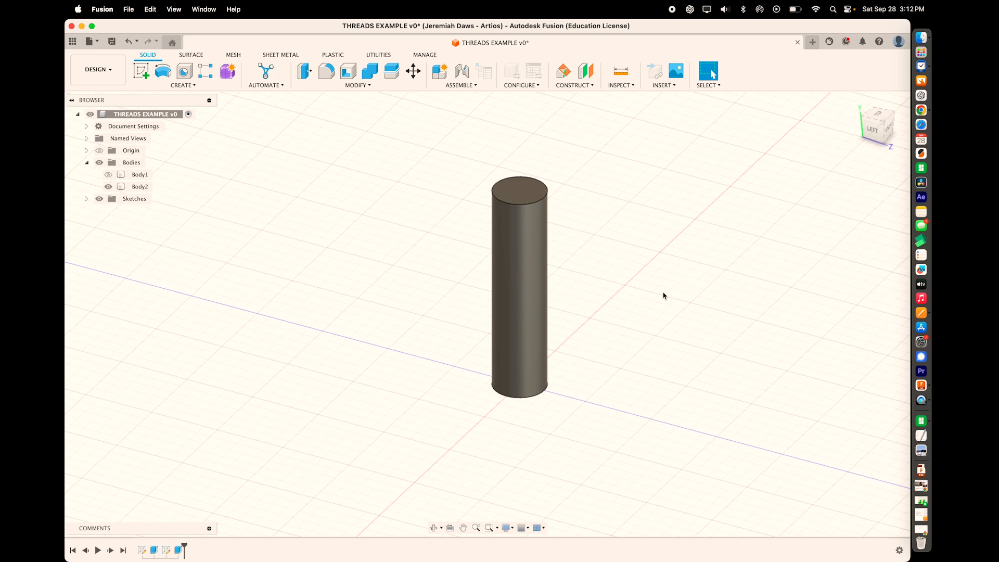
- Preview a full-length 3/8-16 UNC thread on the cylinder's side face and dismiss it without applying
shift+scroll(663, 296, right, 10)
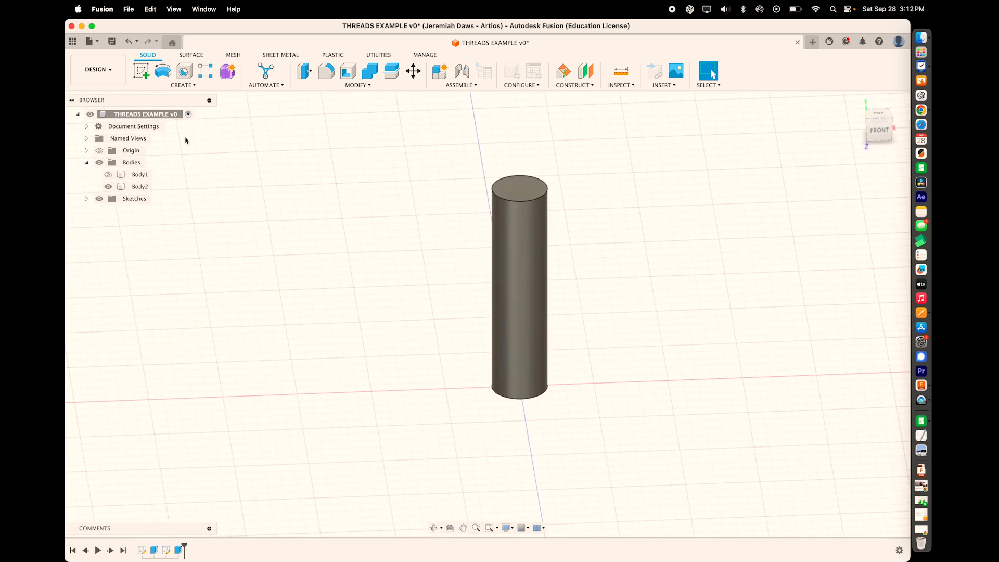
click(191, 90)
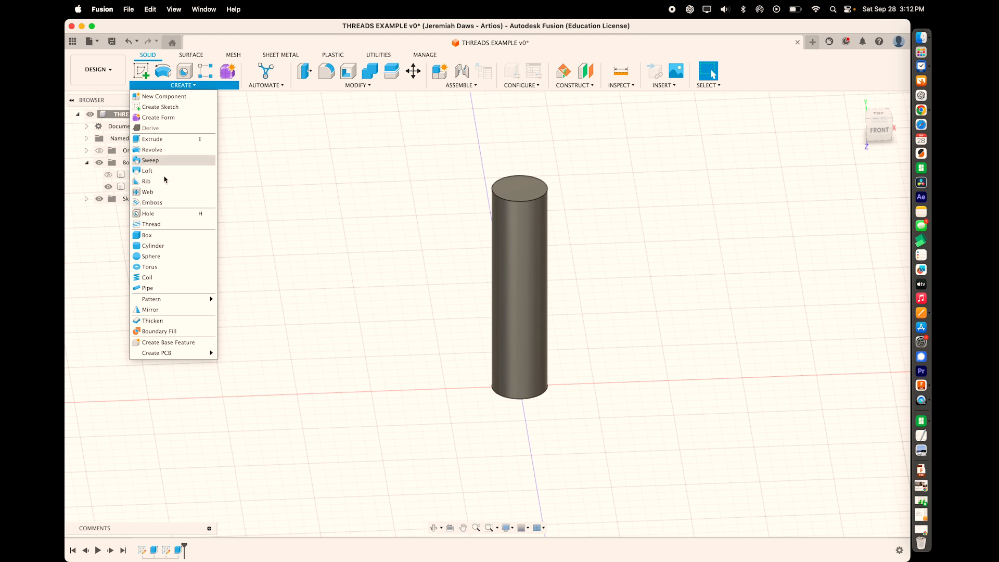
click(151, 225)
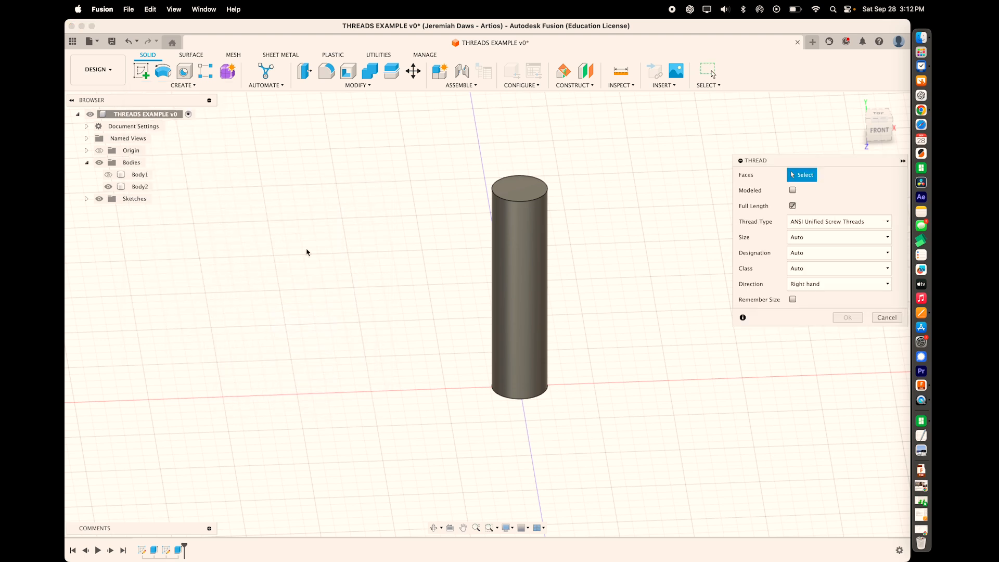
click(506, 260)
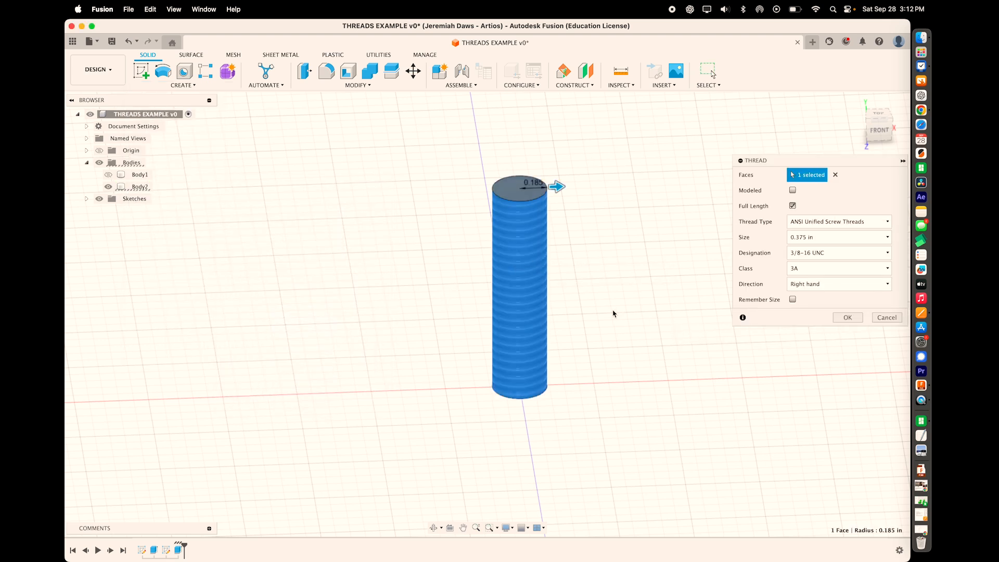
scroll(612, 313, up, 3)
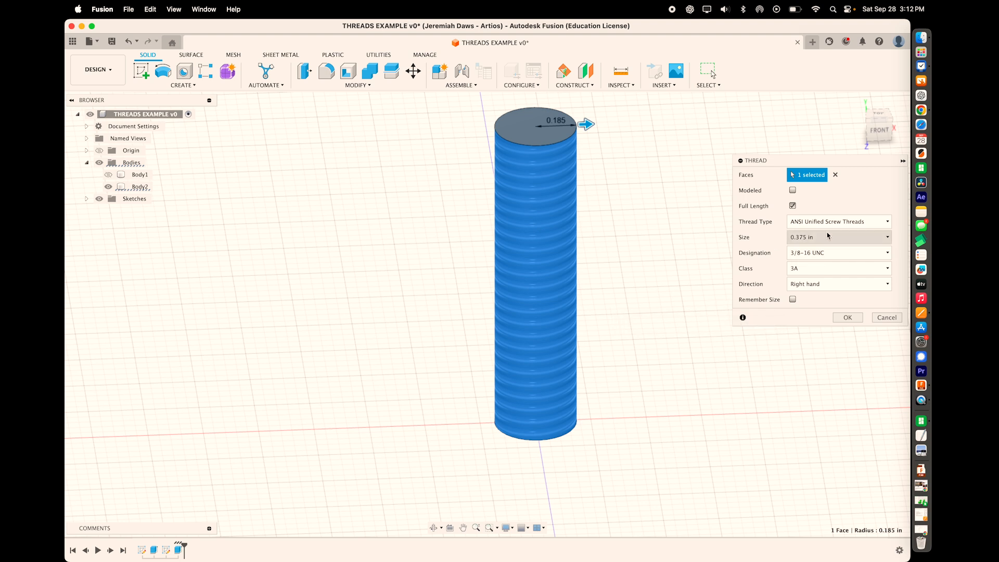
click(806, 258)
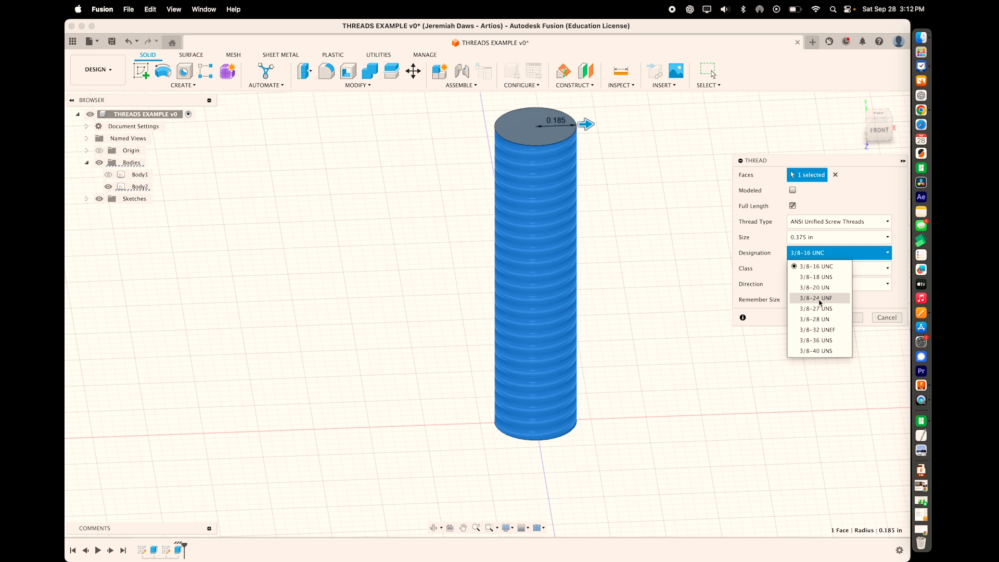
click(816, 267)
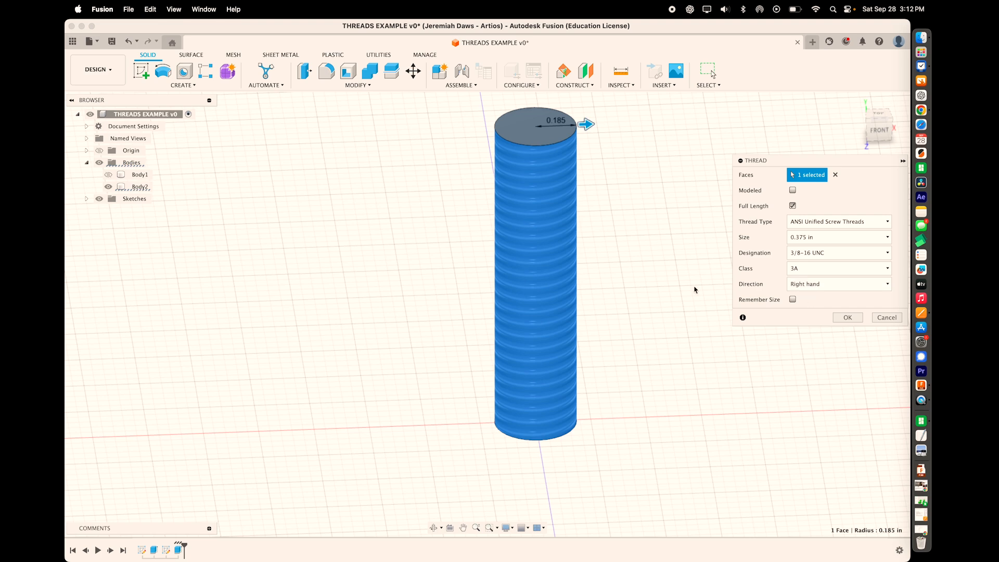
shift+scroll(588, 268, down, 5)
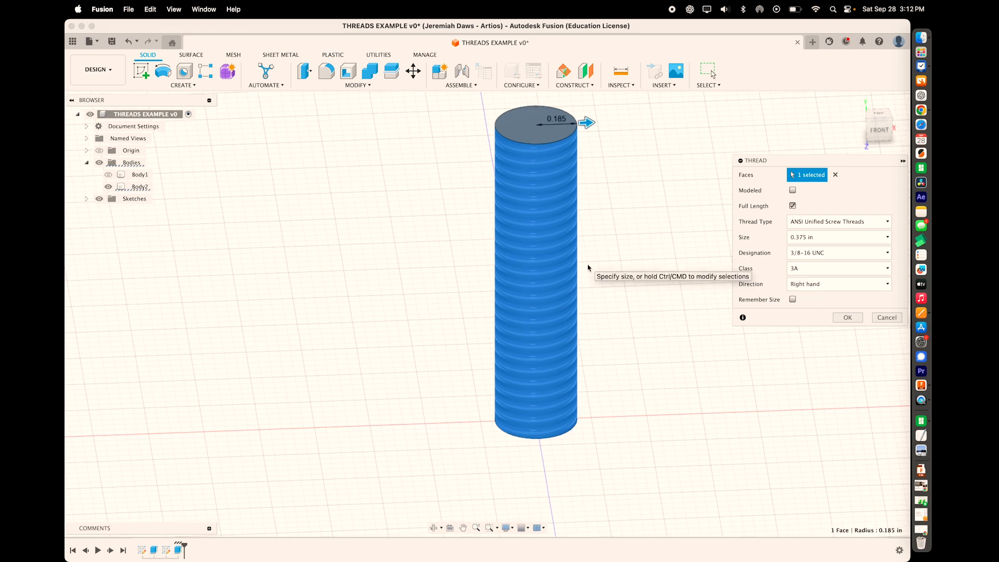
shift+scroll(589, 268, up, 5)
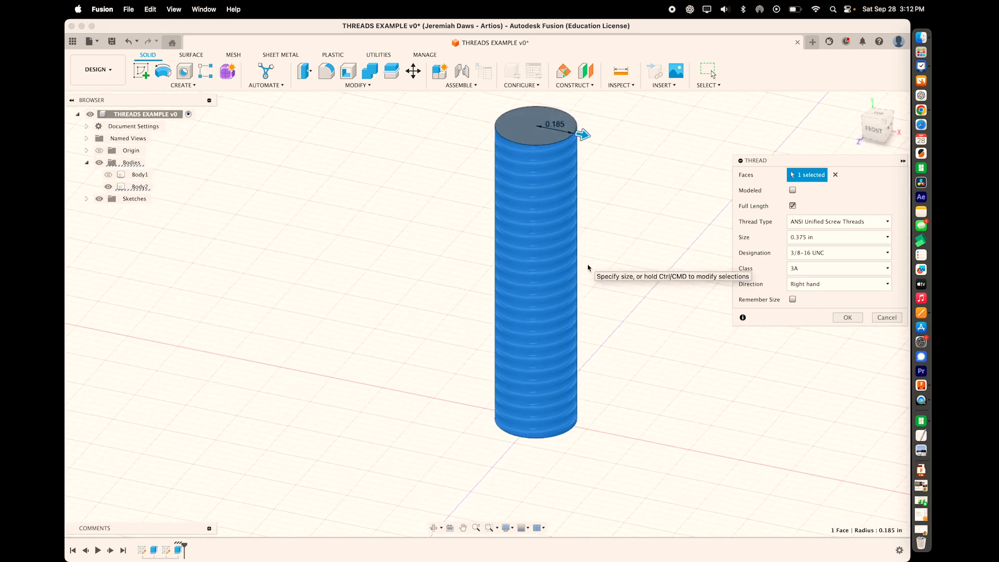
click(885, 319)
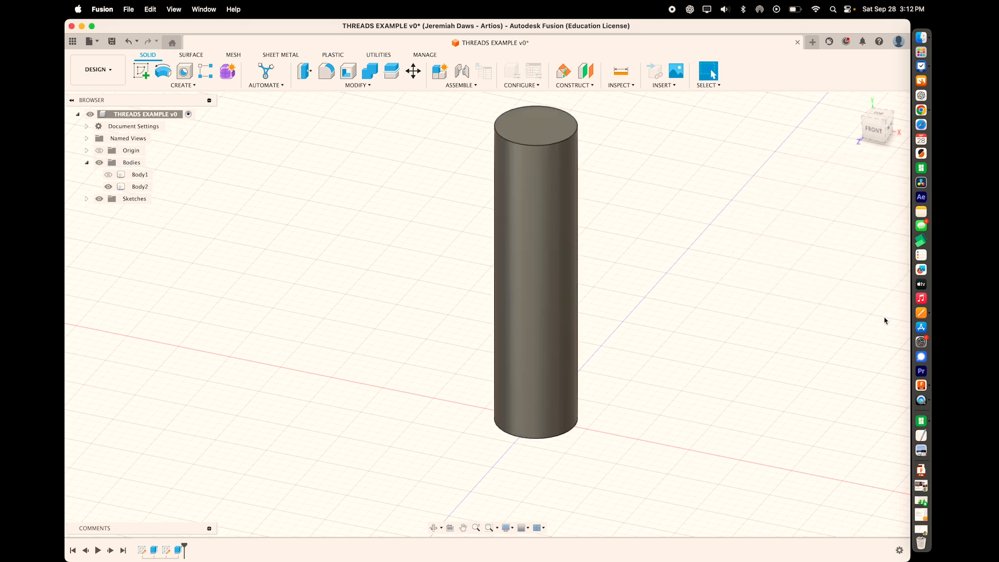
- Apply a modeled, full-length right-hand 3/8-16 UNC thread of class 3A to the cylinder's side face
click(181, 86)
click(174, 224)
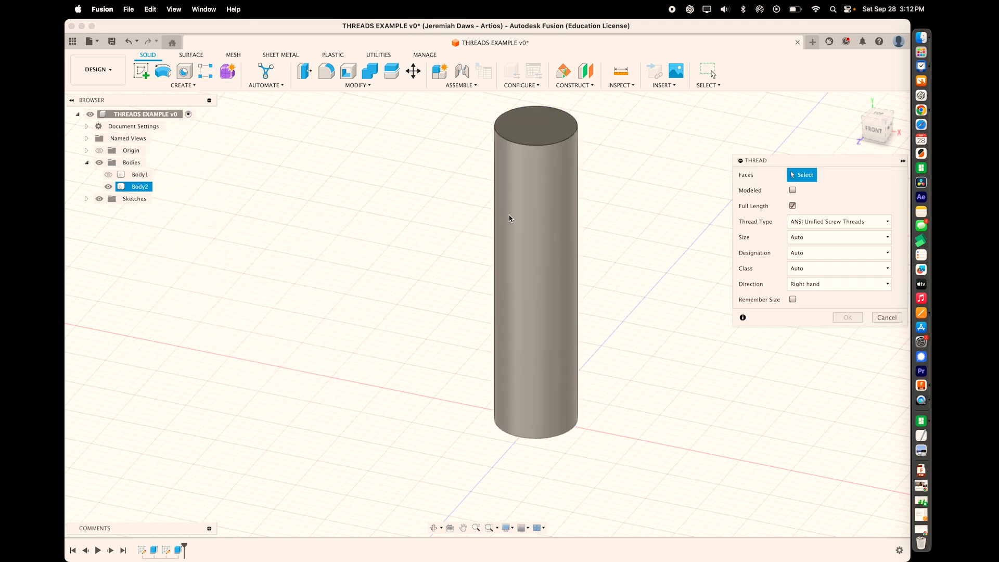
click(526, 221)
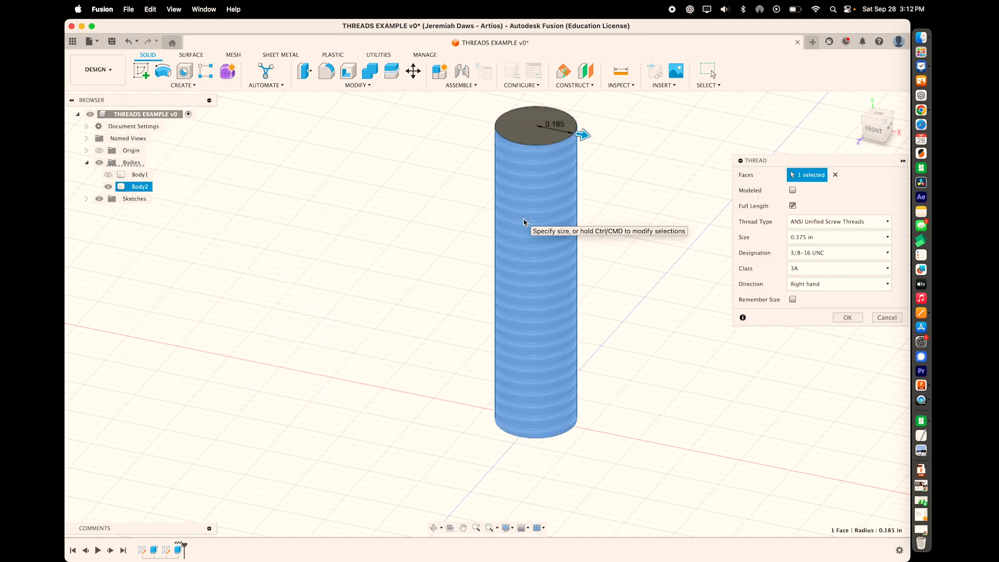
click(792, 190)
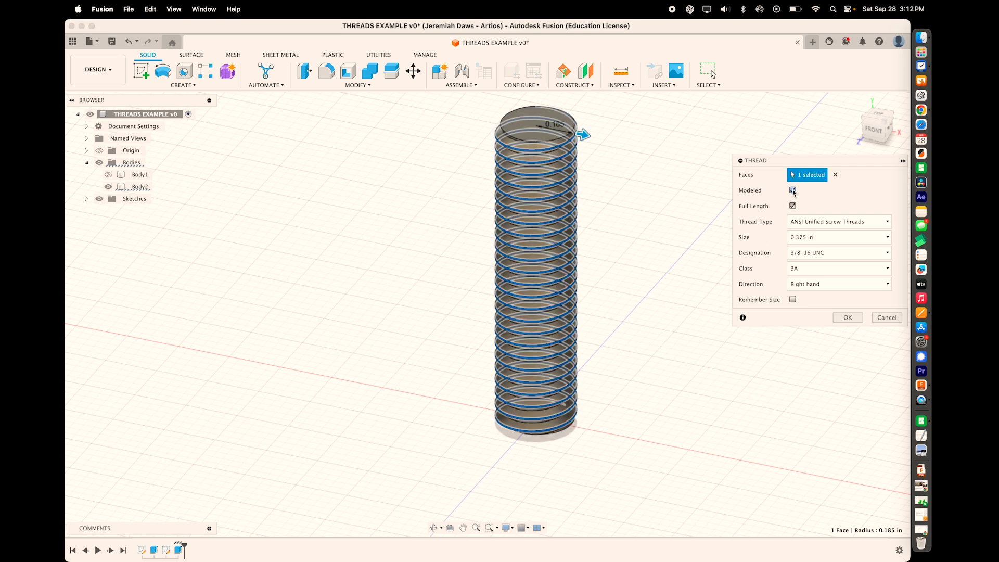
click(848, 317)
shift+scroll(701, 270, down, 10)
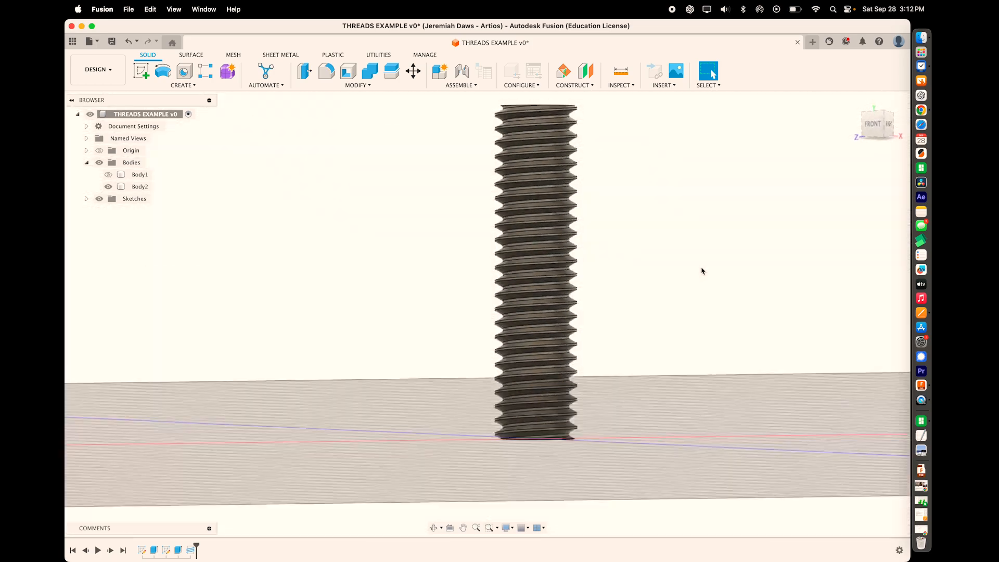
shift+scroll(701, 270, up, 5)
shift+scroll(701, 270, up, 6)
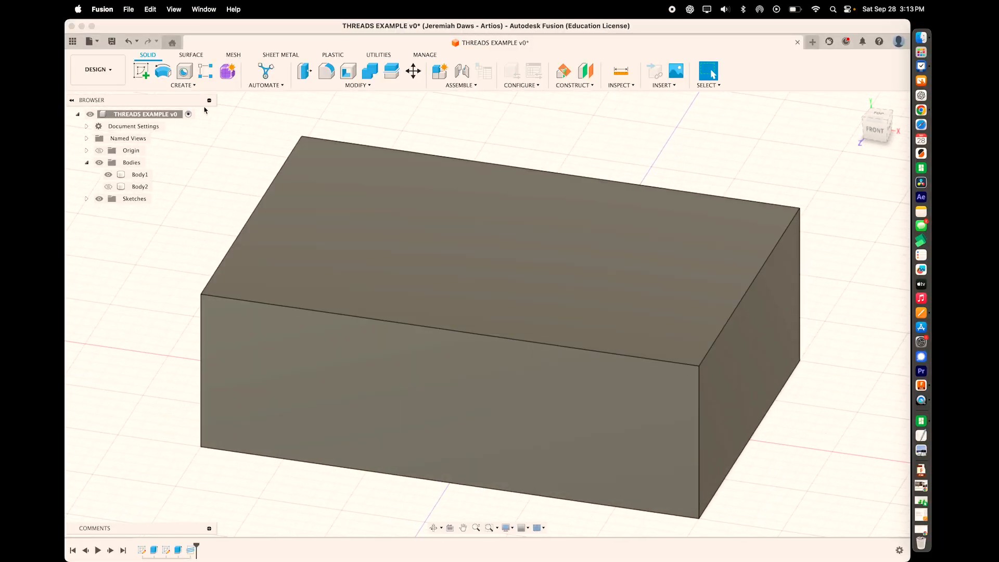
- Sketch a 0.375 in diameter circle centred on the origin on the block's top face
click(141, 70)
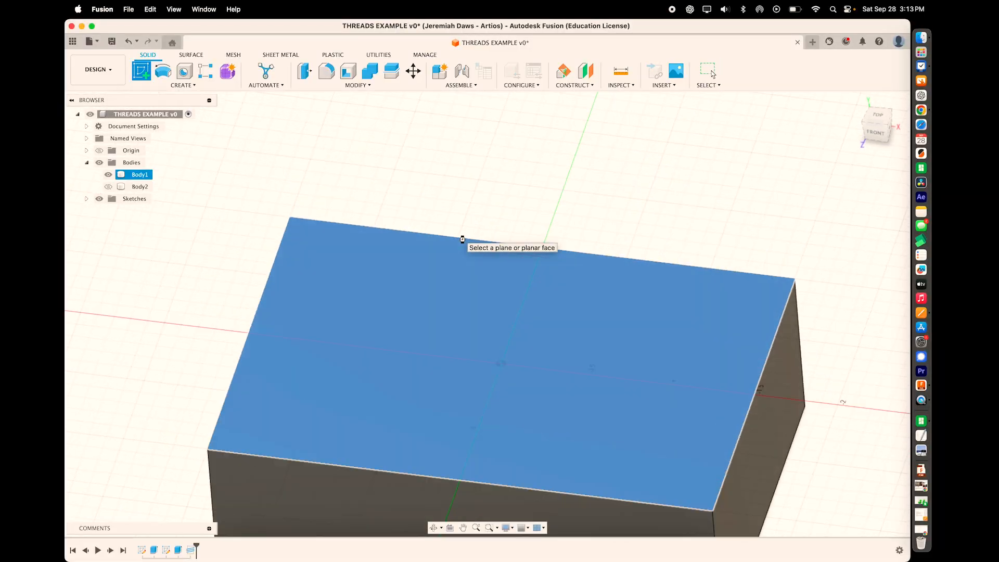
click(461, 238)
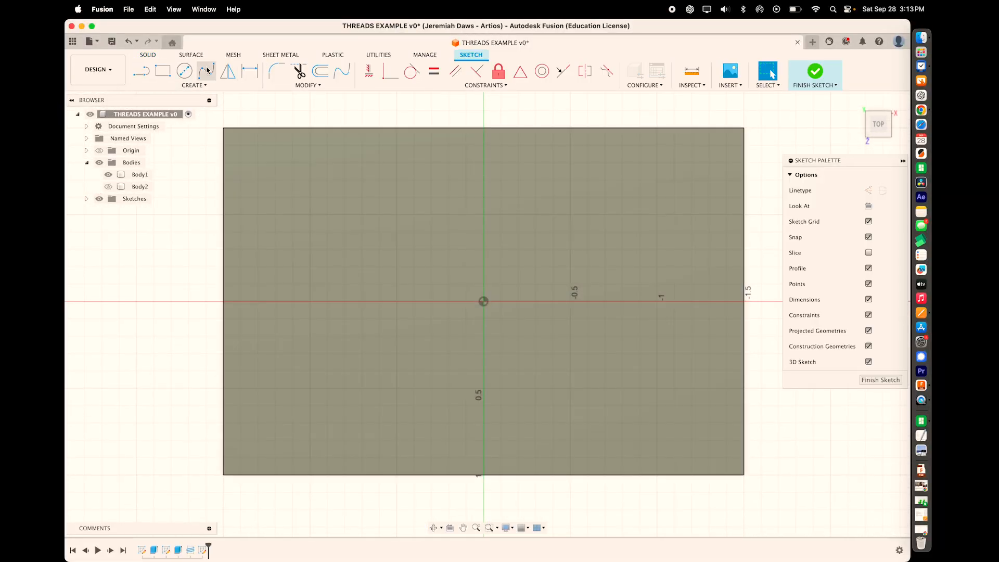
click(187, 74)
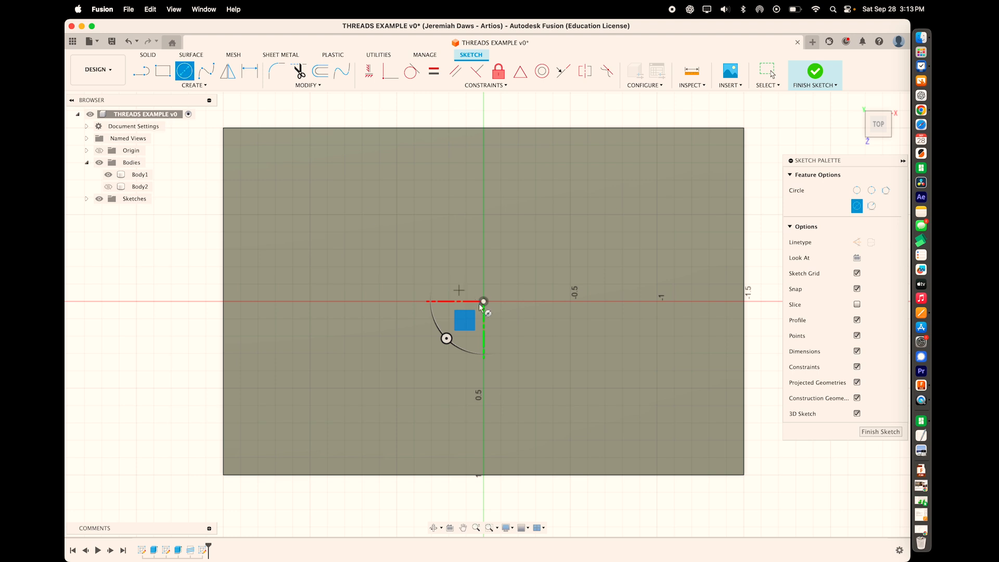
click(483, 302)
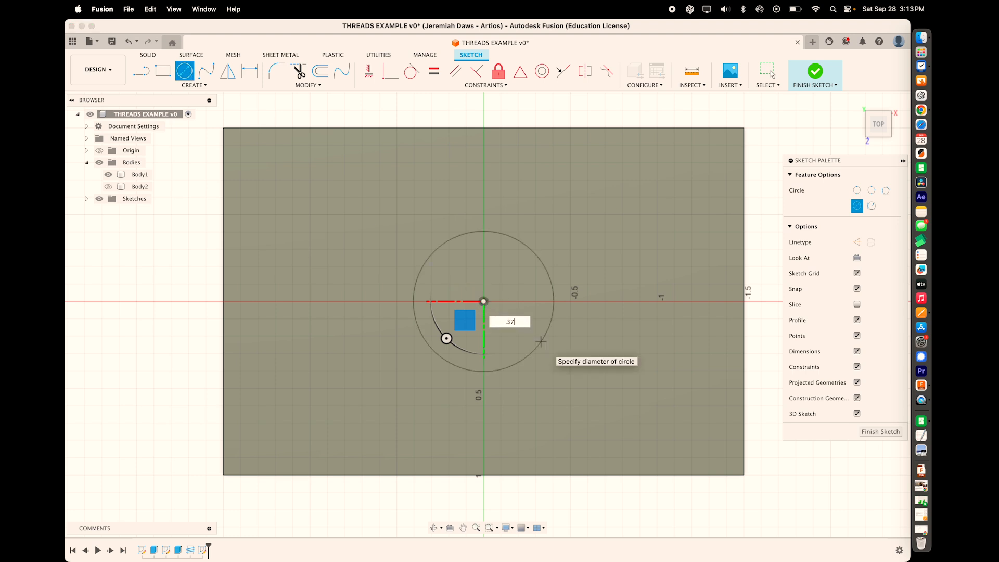
key(Return)
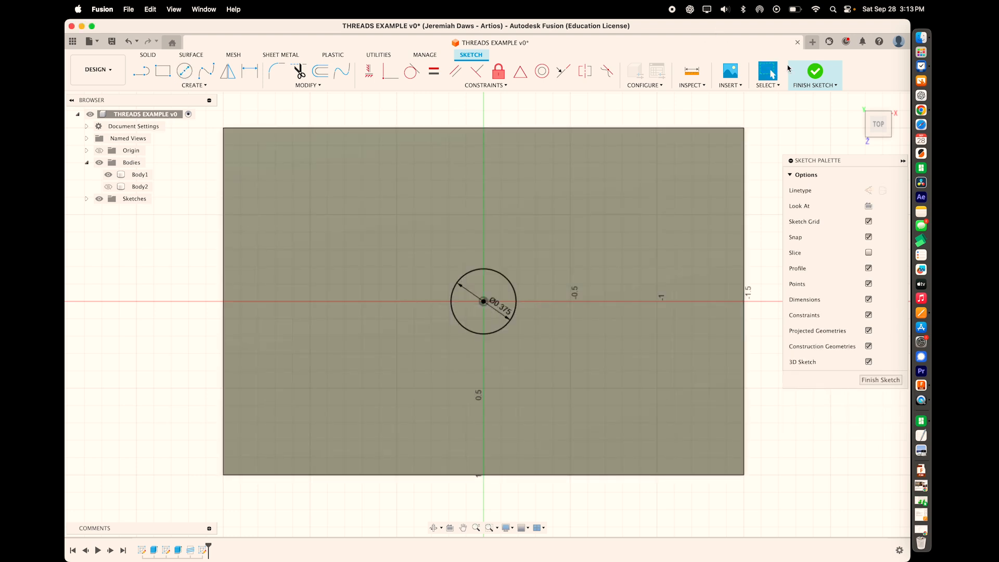
key(Escape)
- Extrude the circle 1.4 in downward as a cut through the block
key(e)
click(502, 248)
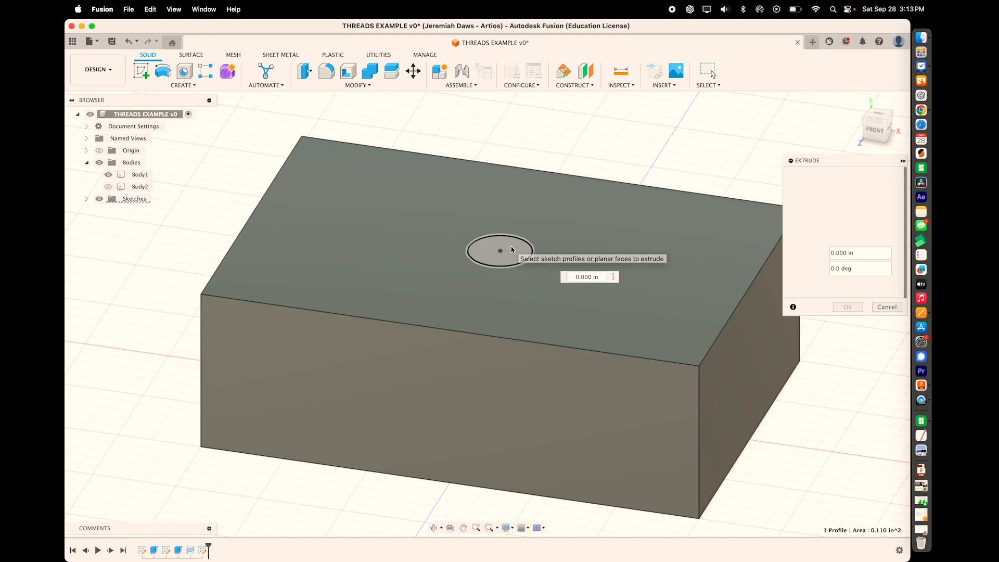
drag(501, 244, 484, 458)
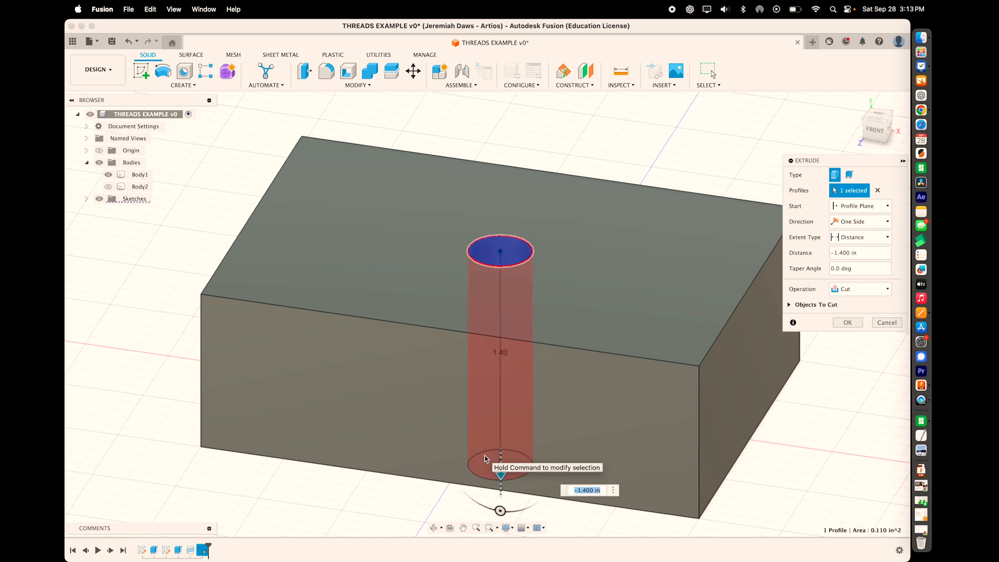
key(Return)
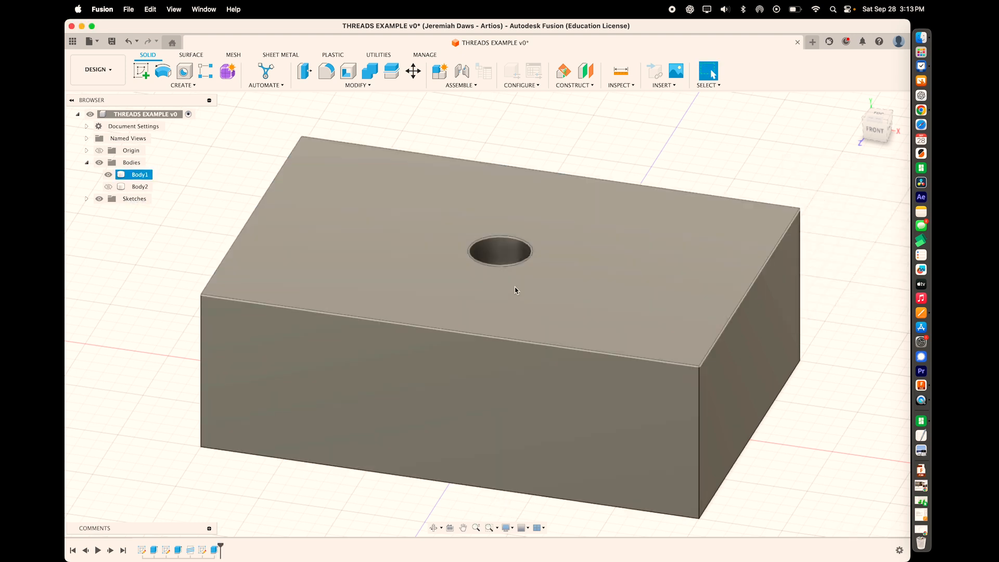
- Apply a modeled, full-length 3/8-16 UNC thread of class 3B to the wall of the block's centre hole
click(502, 258)
click(182, 85)
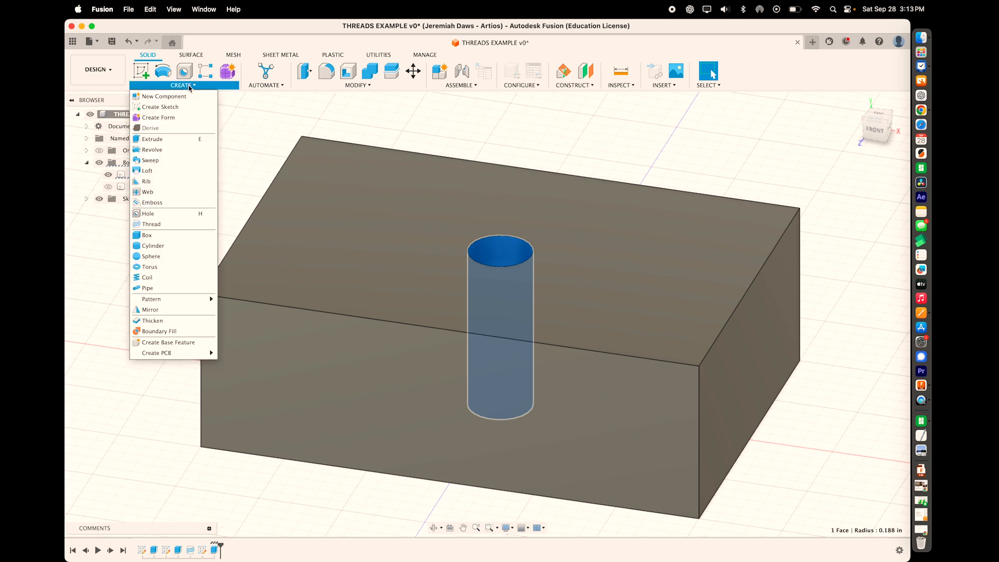
click(156, 225)
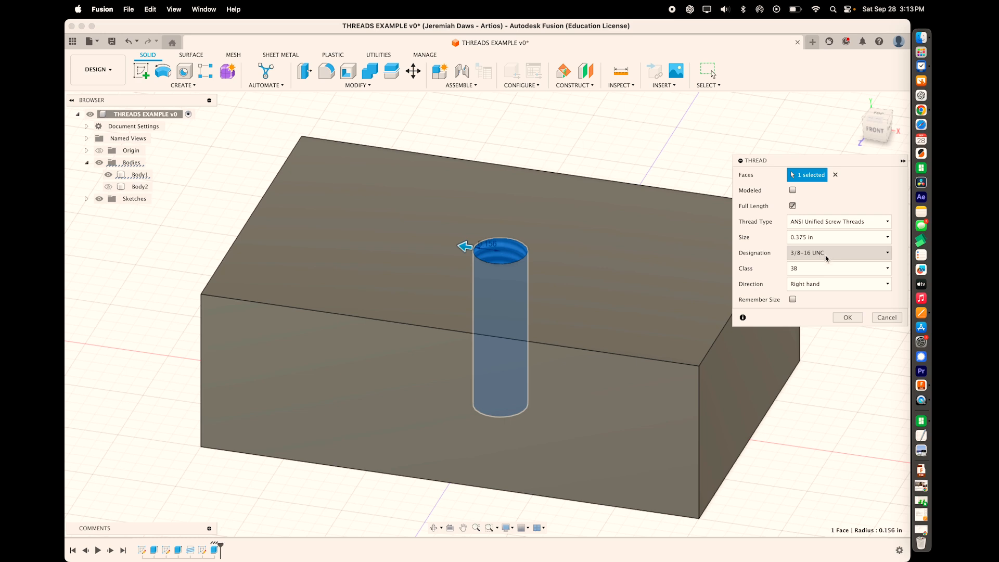
click(792, 191)
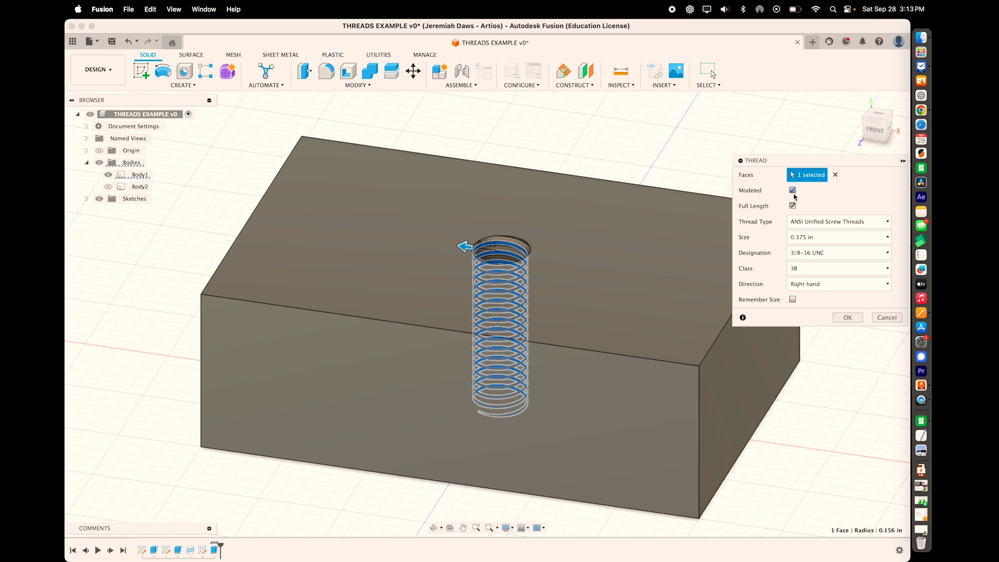
click(847, 317)
shift+scroll(599, 254, up, 5)
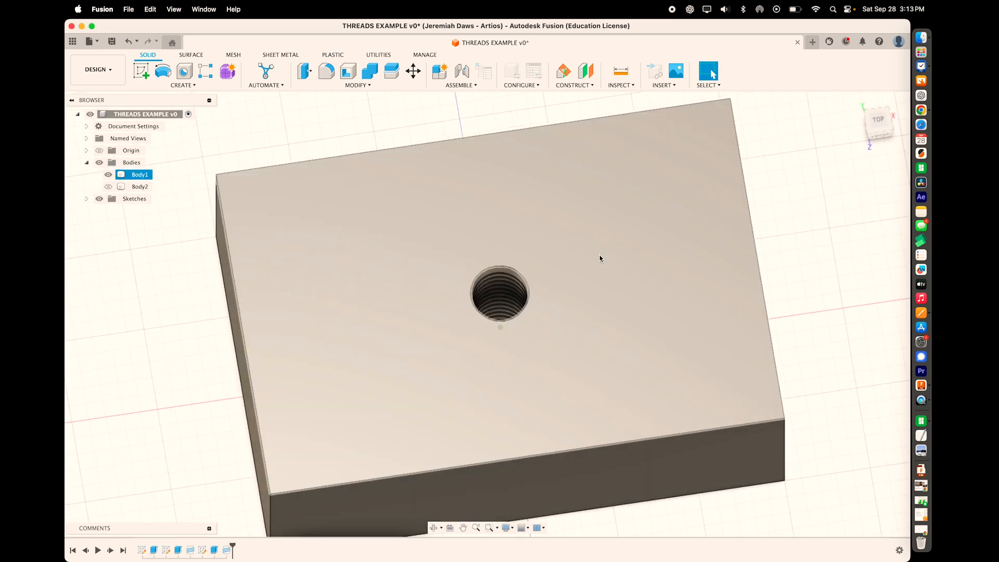
shift+scroll(599, 255, down, 5)
shift+scroll(599, 255, down, 5)
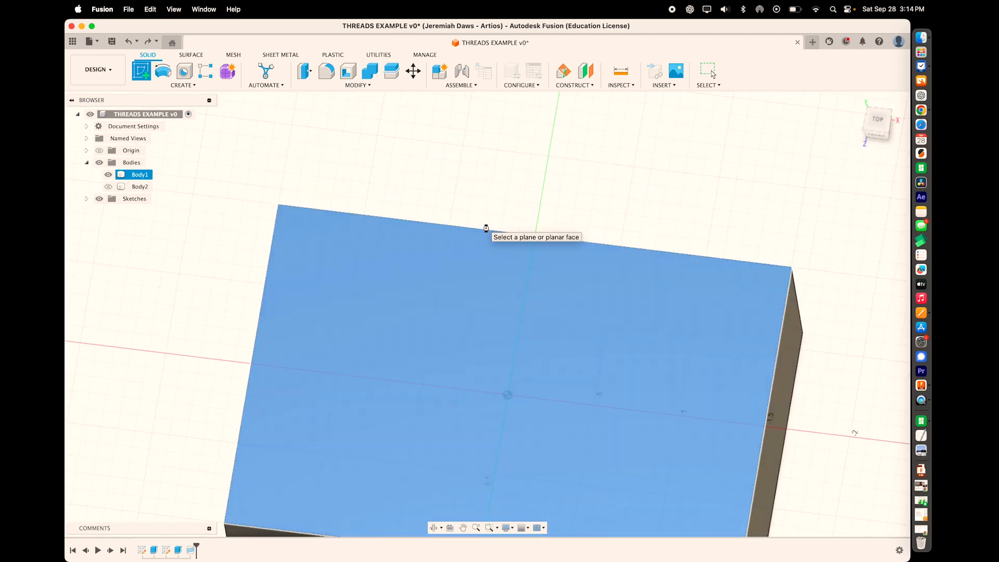
- Sketch a two-point rectangle about 1.19 in deep on the block's top face, inset from its edges, and finish the sketch
click(484, 228)
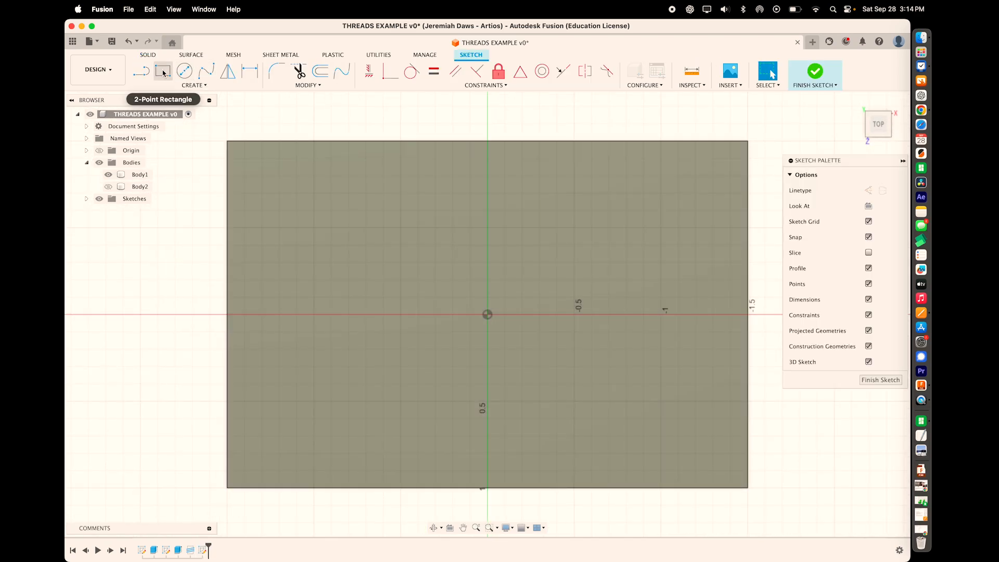
click(163, 72)
click(317, 221)
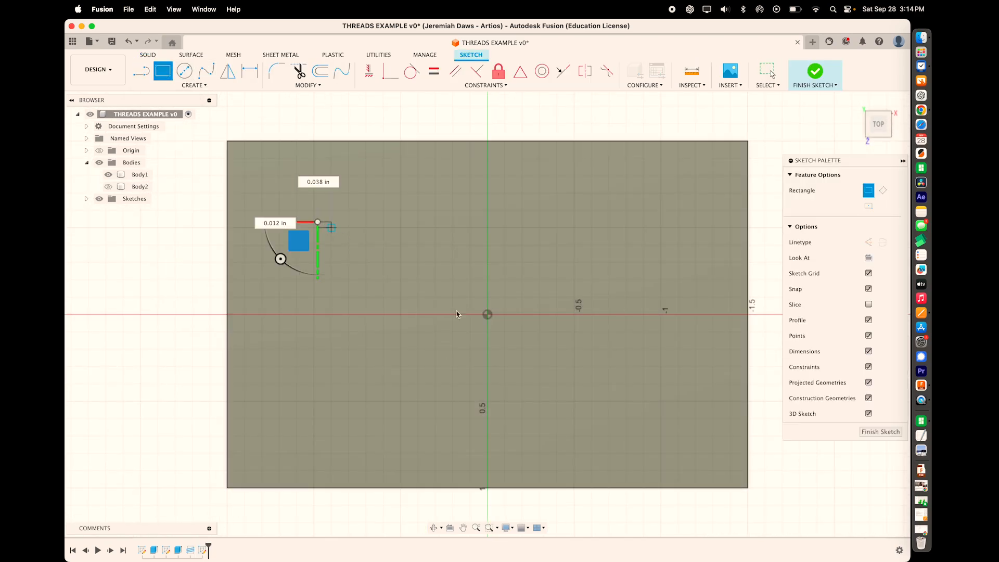
click(671, 427)
click(815, 73)
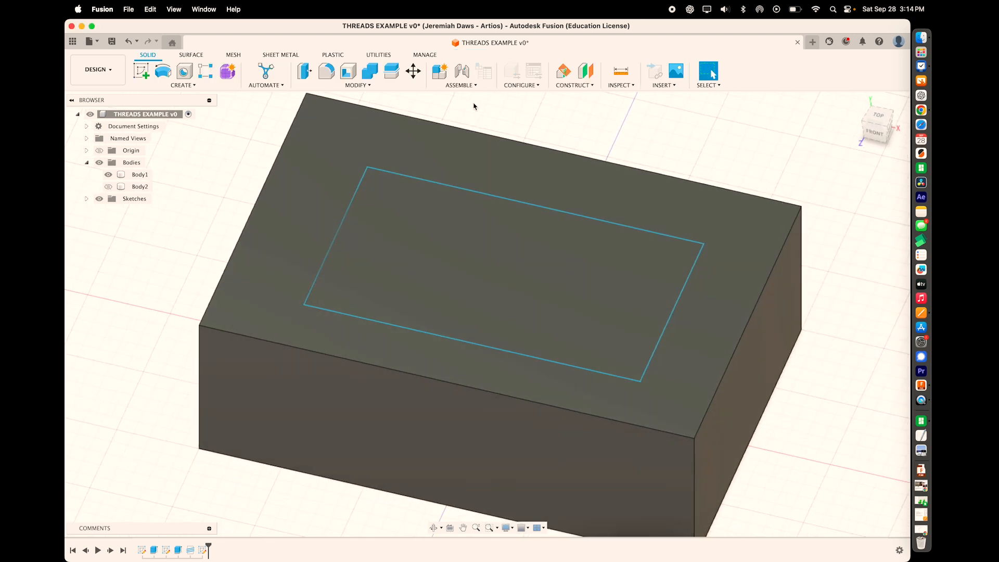
- Start a multi-point Hole feature and place tapped counterbore 3/8-16 UNC holes on all four corners of the sketched rectangle
click(185, 71)
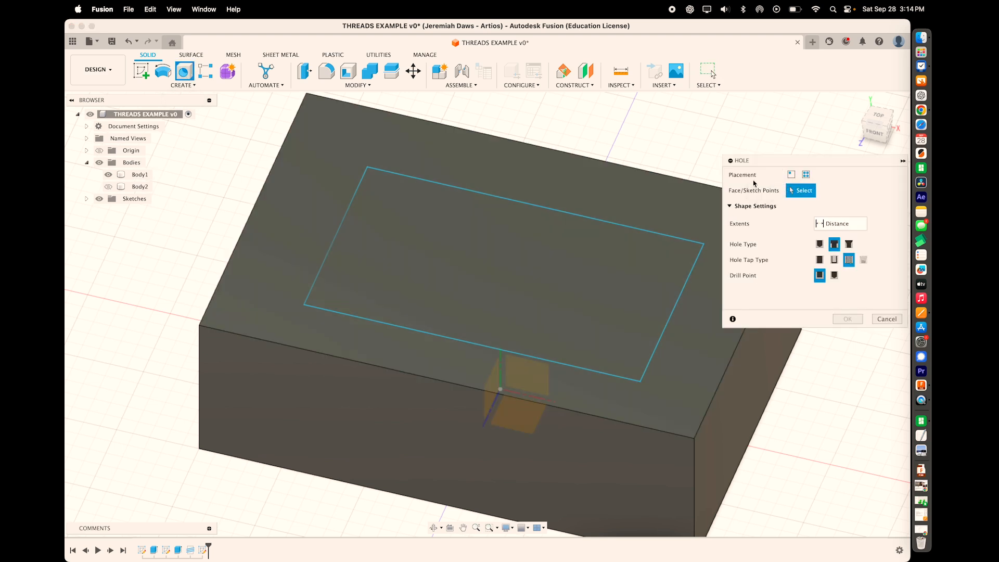
click(806, 174)
click(703, 243)
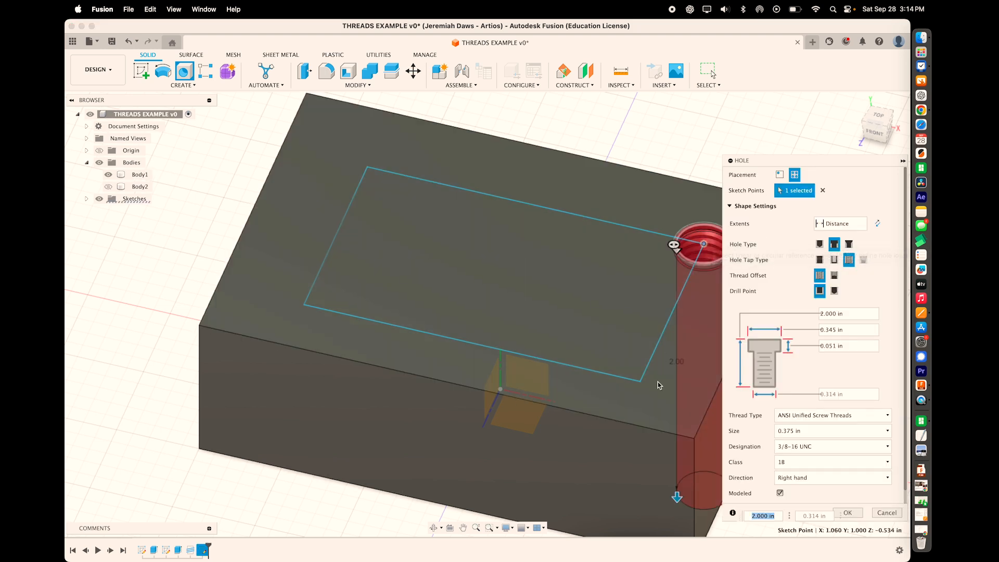
click(639, 381)
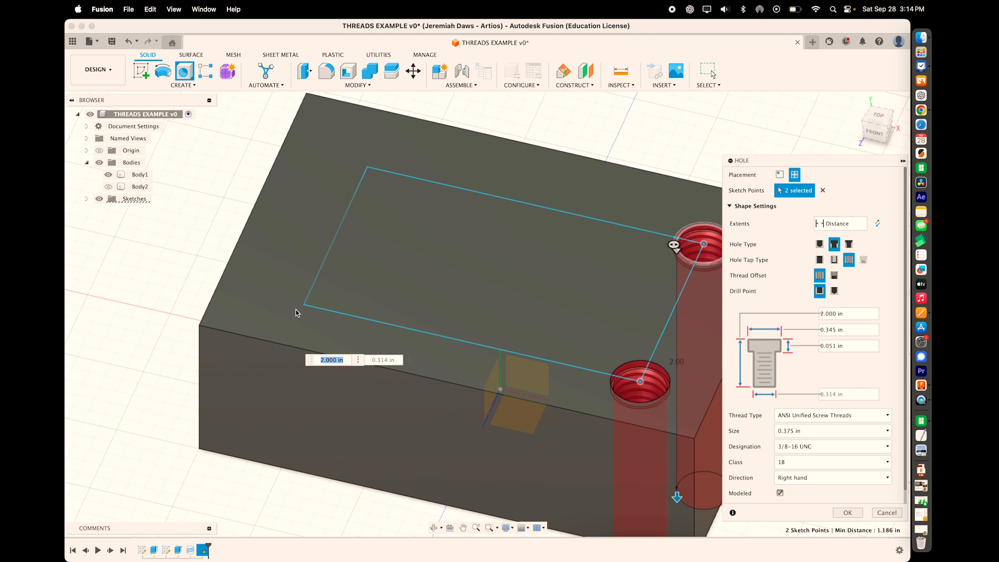
click(303, 305)
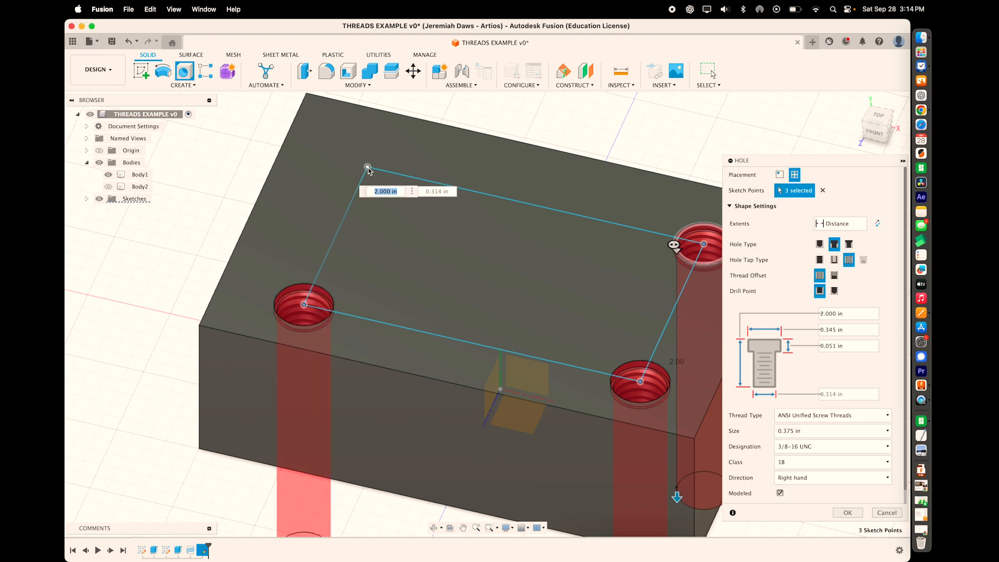
click(367, 167)
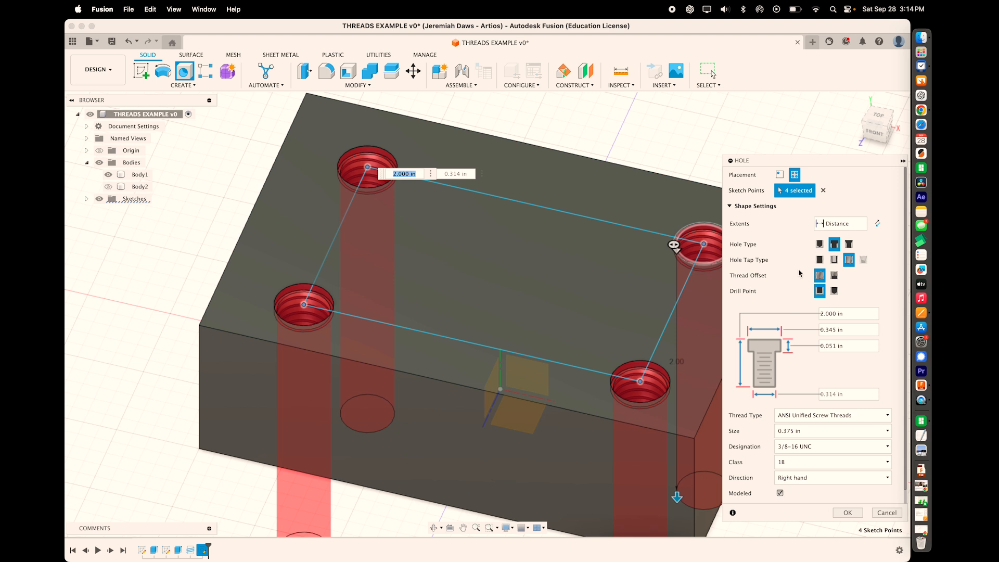
- Try the All and To extents for the four holes and return the extent to Distance
click(840, 225)
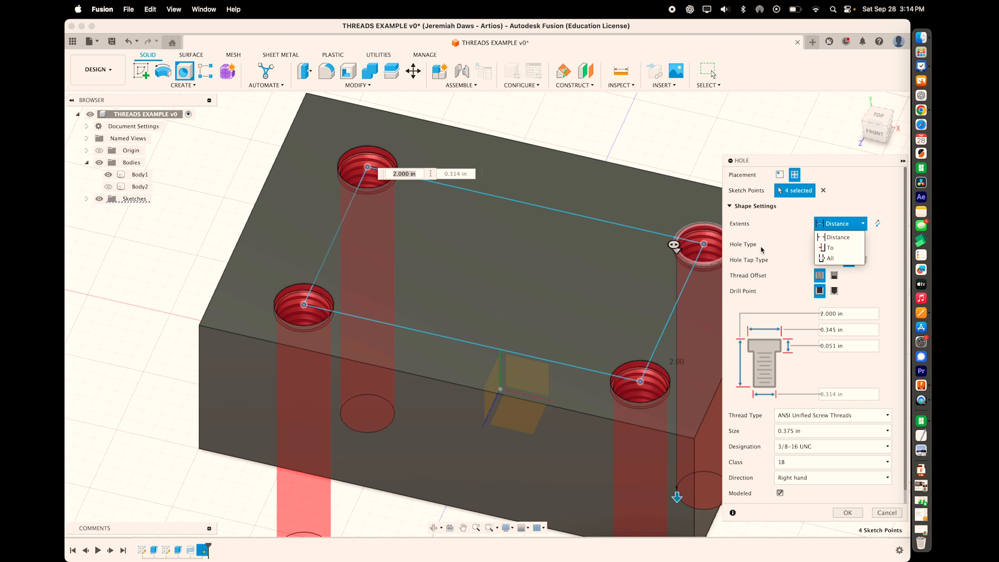
click(834, 260)
click(839, 224)
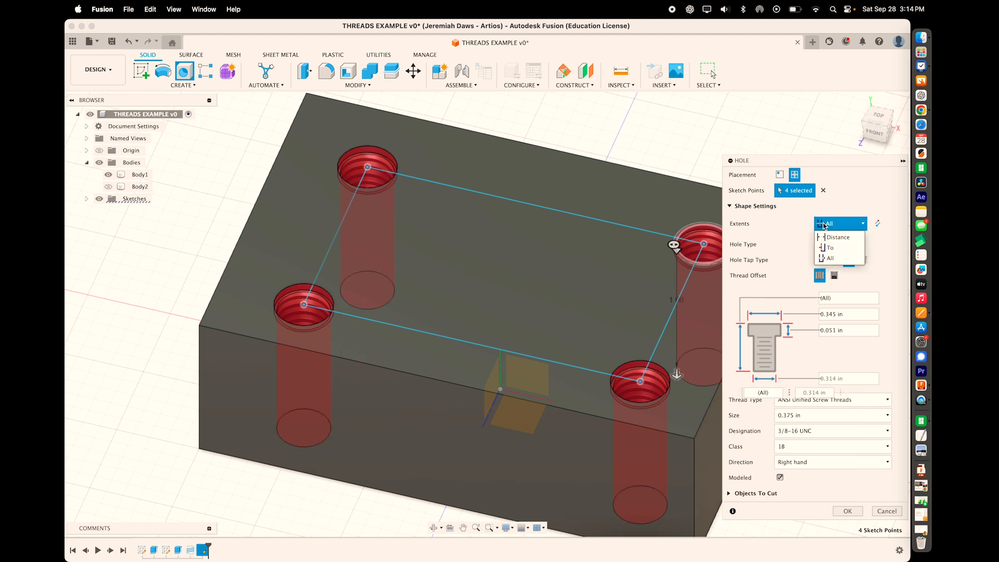
click(843, 254)
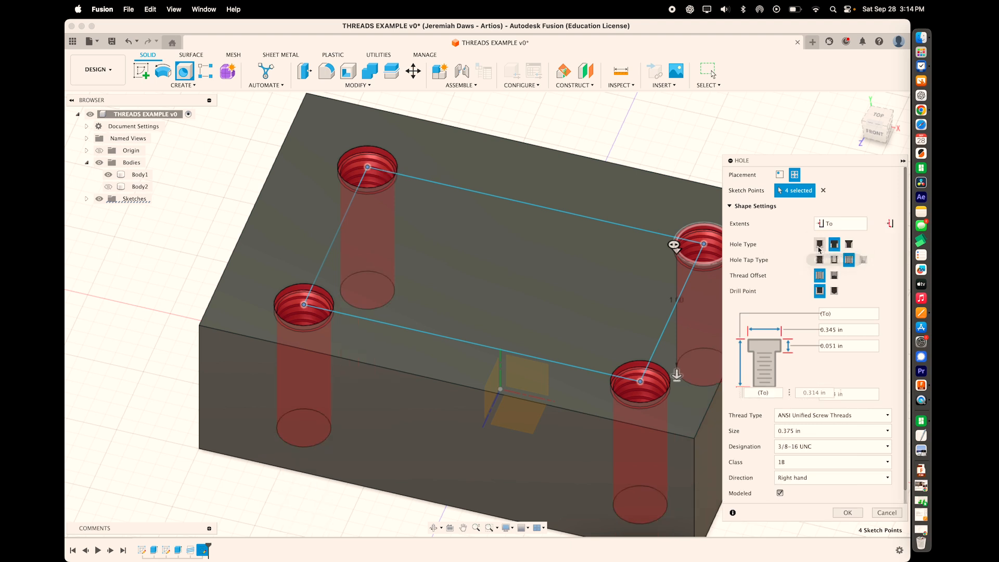
click(839, 223)
click(847, 237)
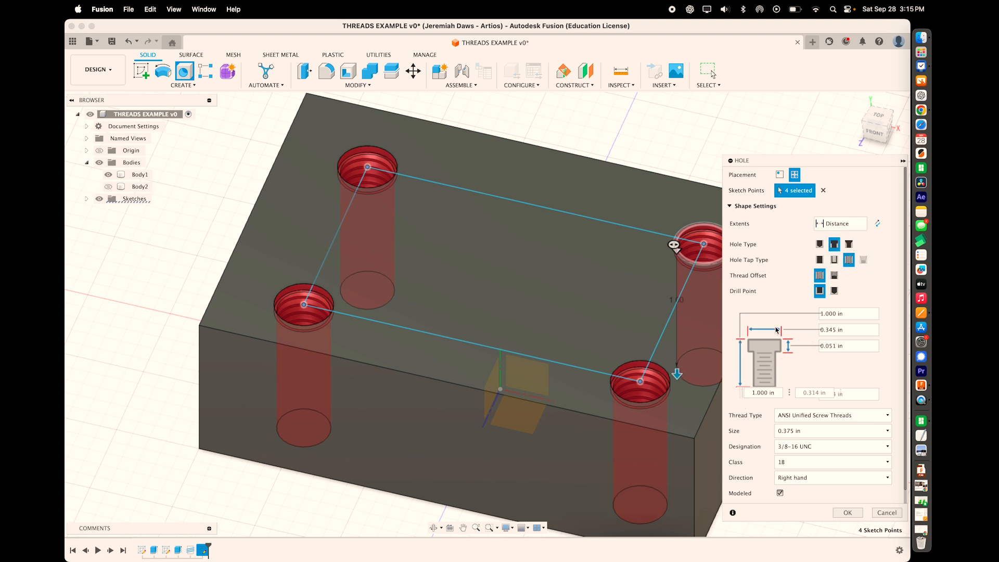
- Set the depth of the four holes to 0.5 in and check them from the block's side
click(831, 314)
text(.5)
key(Tab)
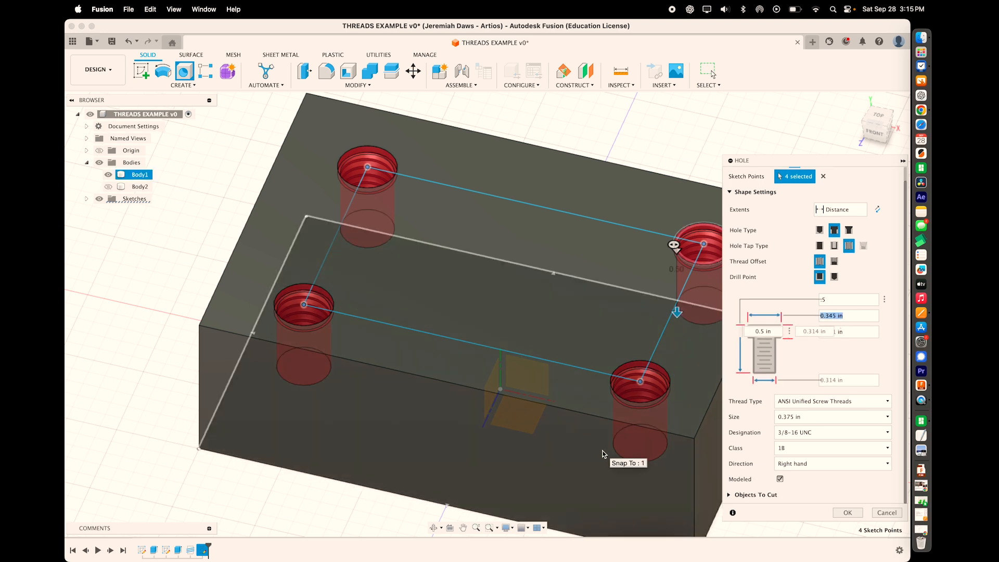
shift+scroll(602, 454, down, 5)
shift+scroll(602, 454, up, 4)
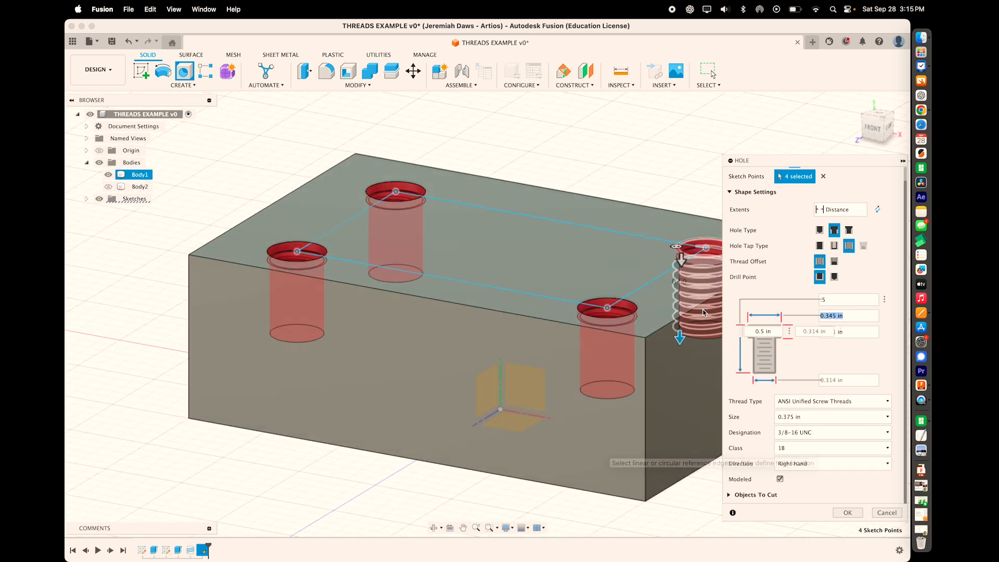
- Set the extent of the four holes to All so they pass through the whole block
click(838, 210)
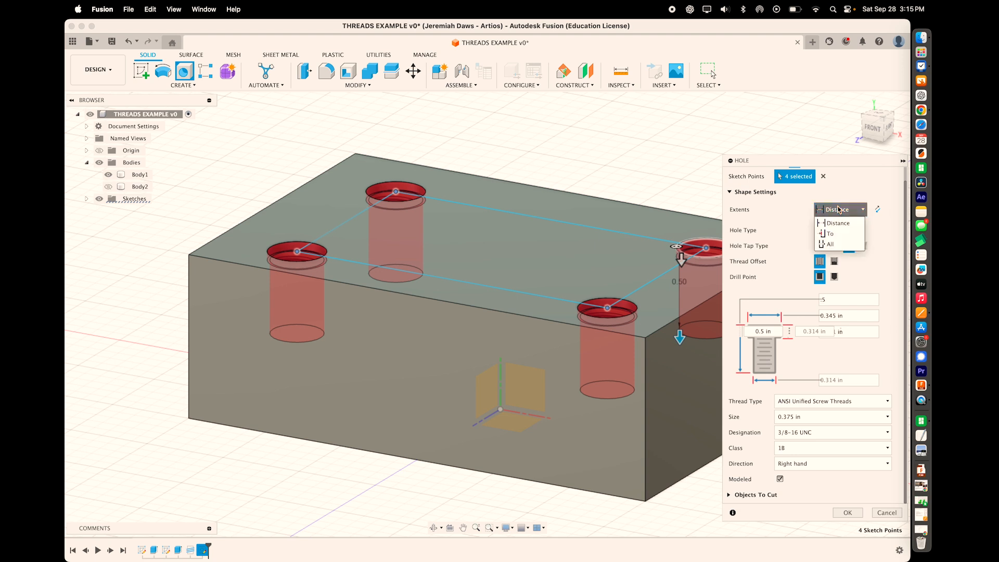
click(830, 244)
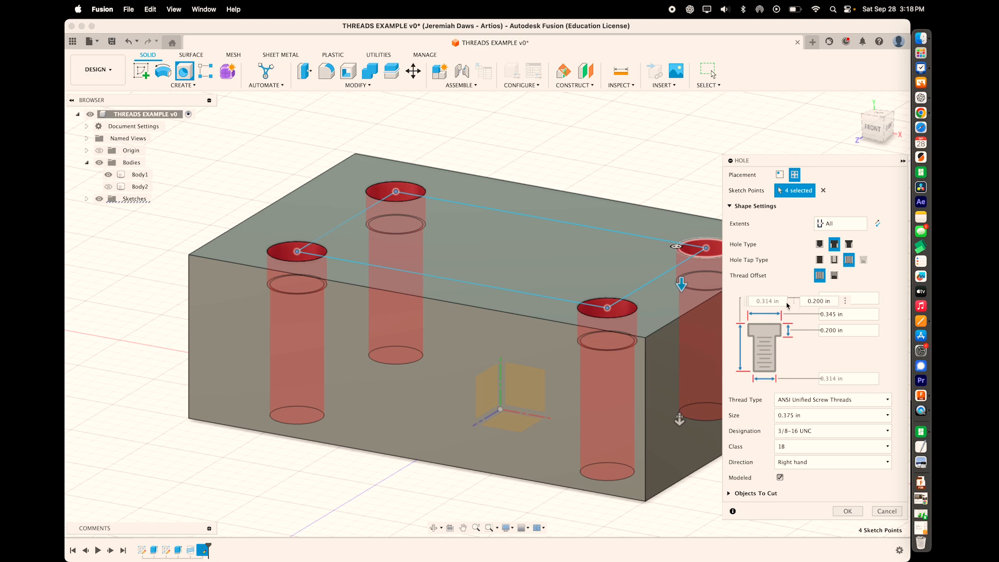
shift+scroll(662, 333, right, 10)
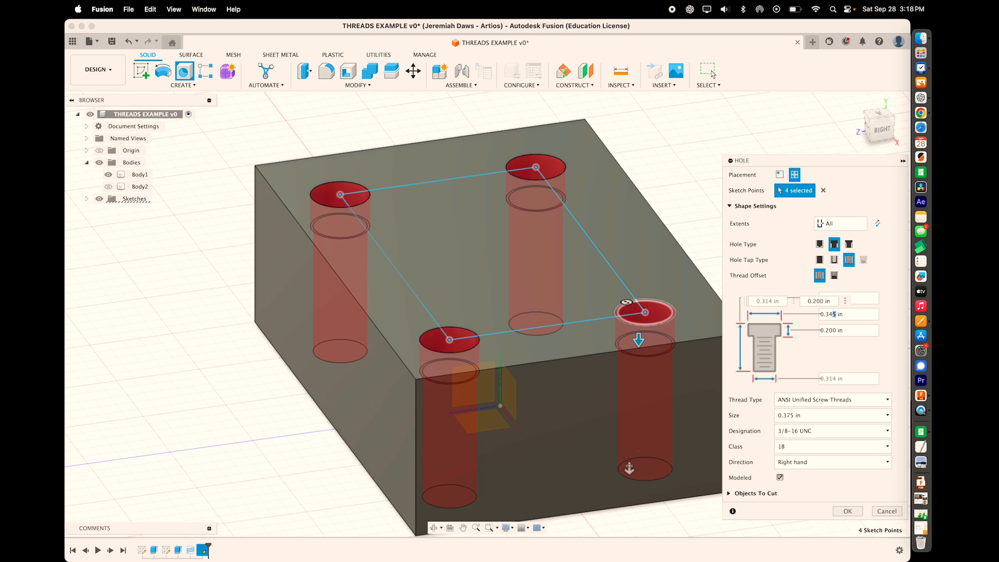
- Set the counterbore diameter of the four holes to 0.5 in and check the counterbores from above
text(4)
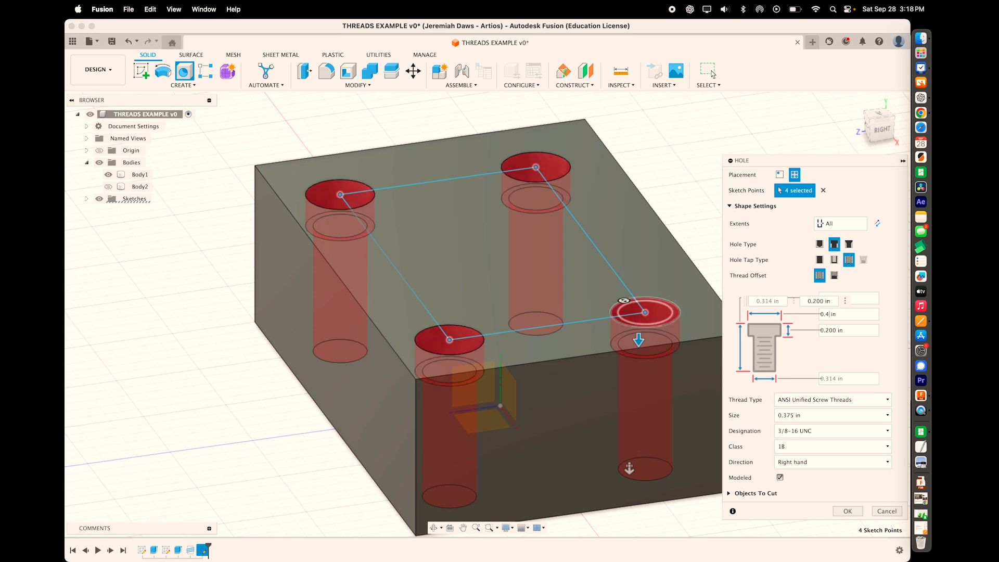
key(BackSpace)
text(5)
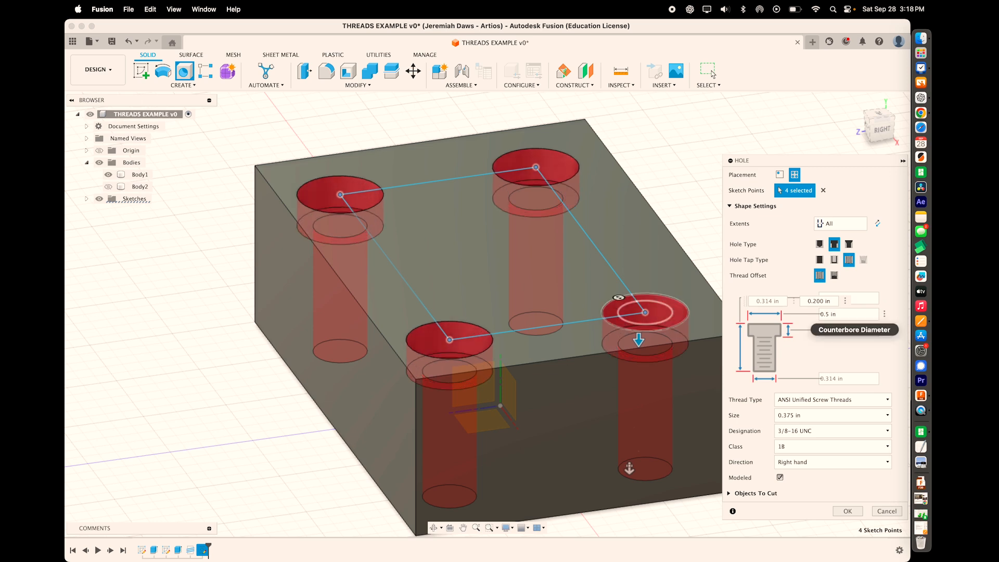
shift+middle_drag(620, 367, 635, 398)
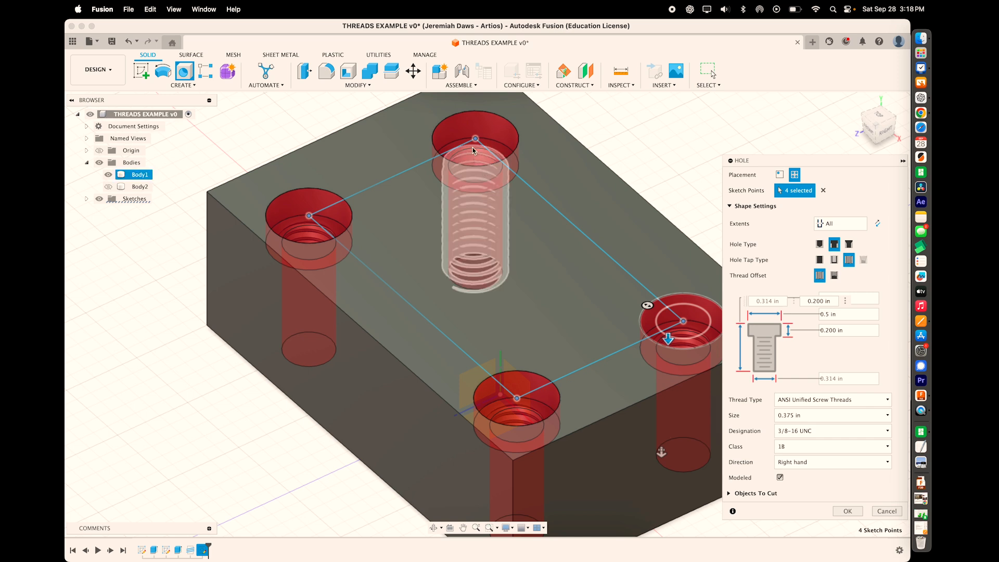
- Set the counterbore depth of the four holes to 0.375 in
click(844, 327)
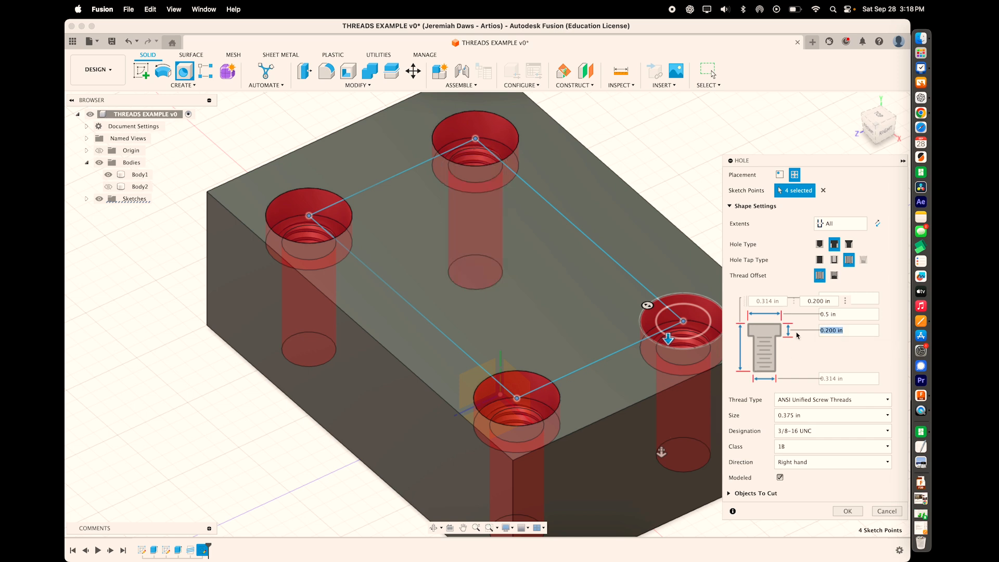
key(BackSpace)
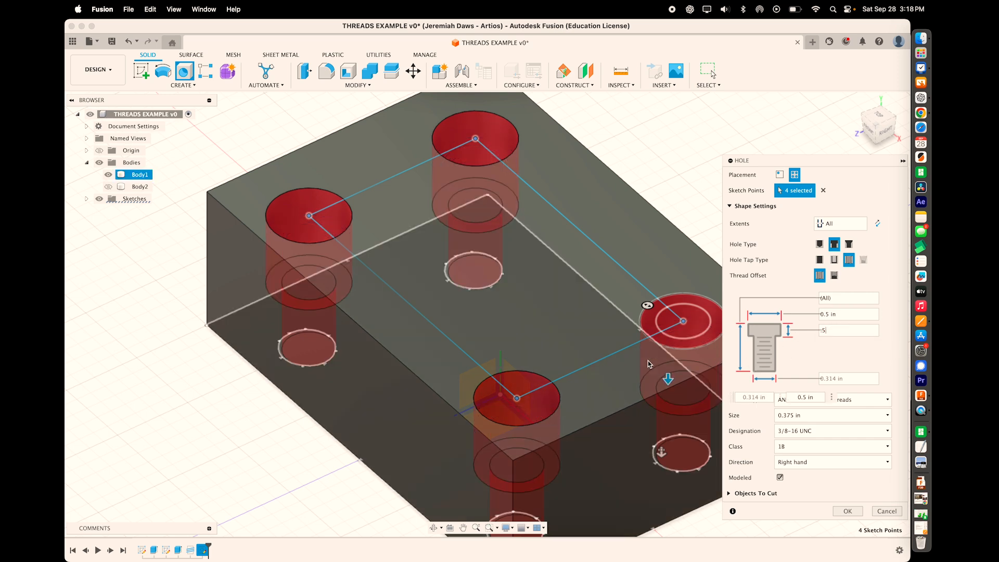
shift+middle_drag(668, 339, 644, 365)
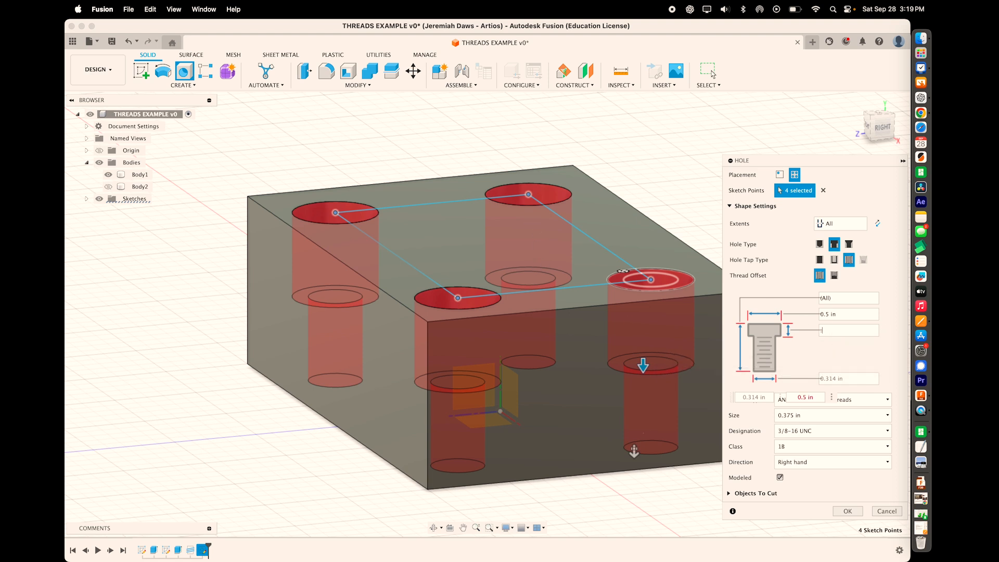
text(.385)
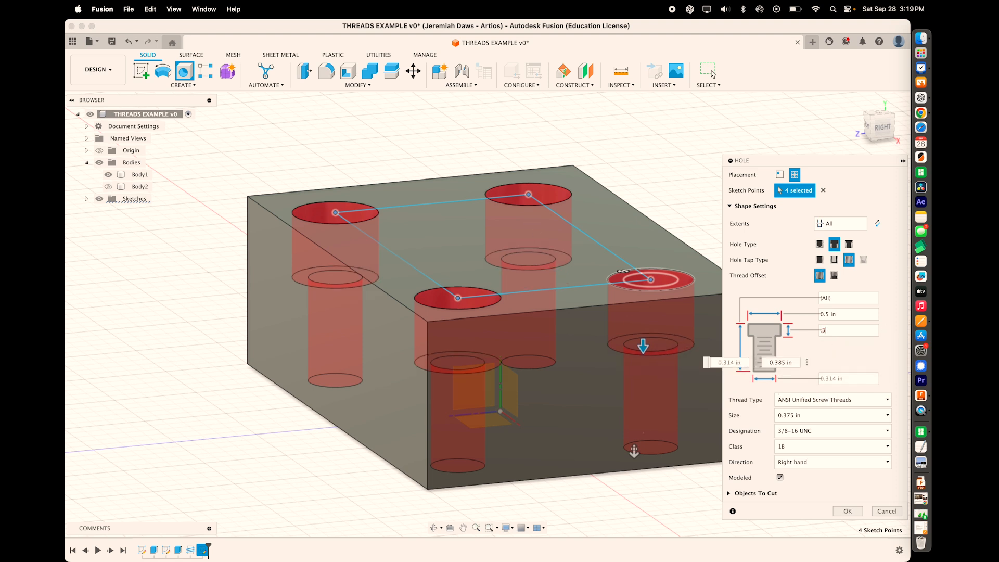
key(BackSpace)
key(BackSpace)
text(75)
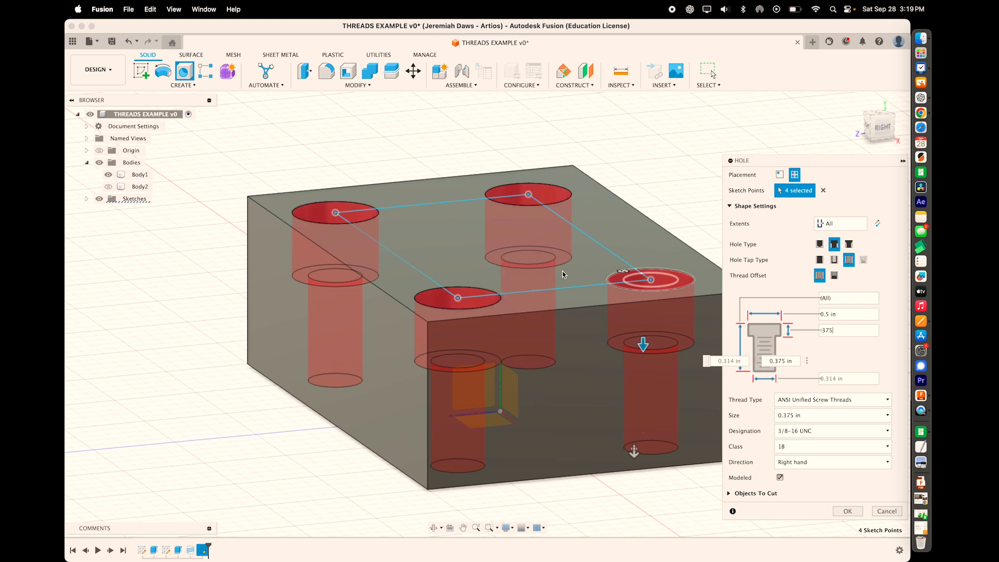
- Try the Countersink hole type with a 0.5 in countersink diameter and enlarge it to 0.6 in in the model
click(848, 244)
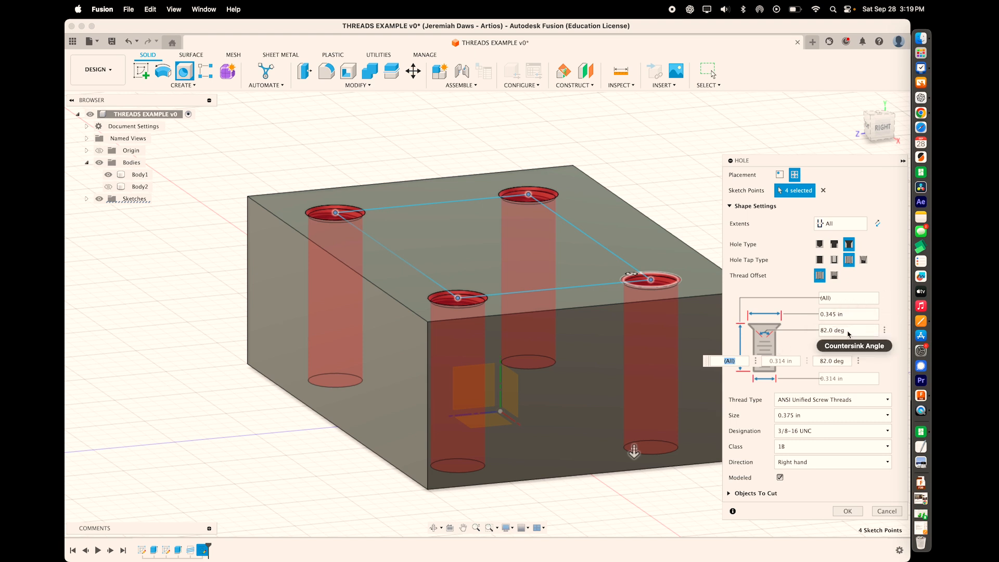
click(831, 315)
text(.5)
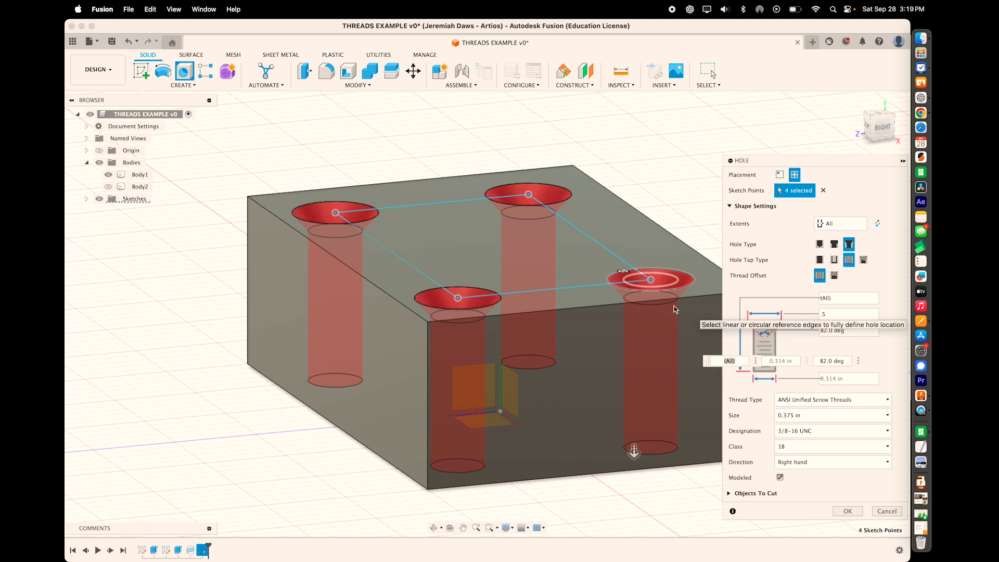
mouse_move(623, 271)
mouse_down()
mouse_move(640, 265)
mouse_move(627, 250)
mouse_move(631, 269)
mouse_up()
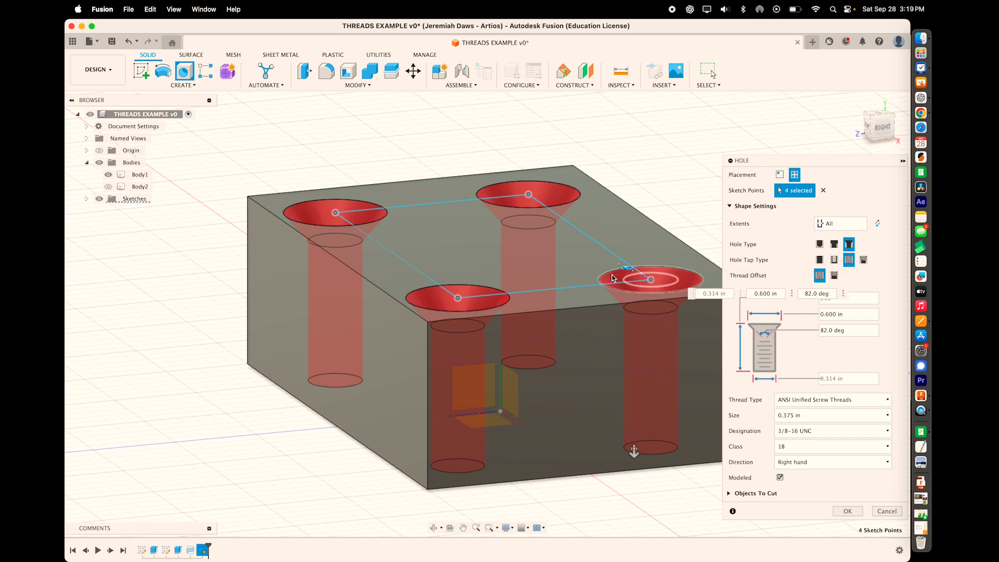
- Change the four holes to the Simple hole type and try the Taper Tapped, Clearance and Simple tap types
click(819, 246)
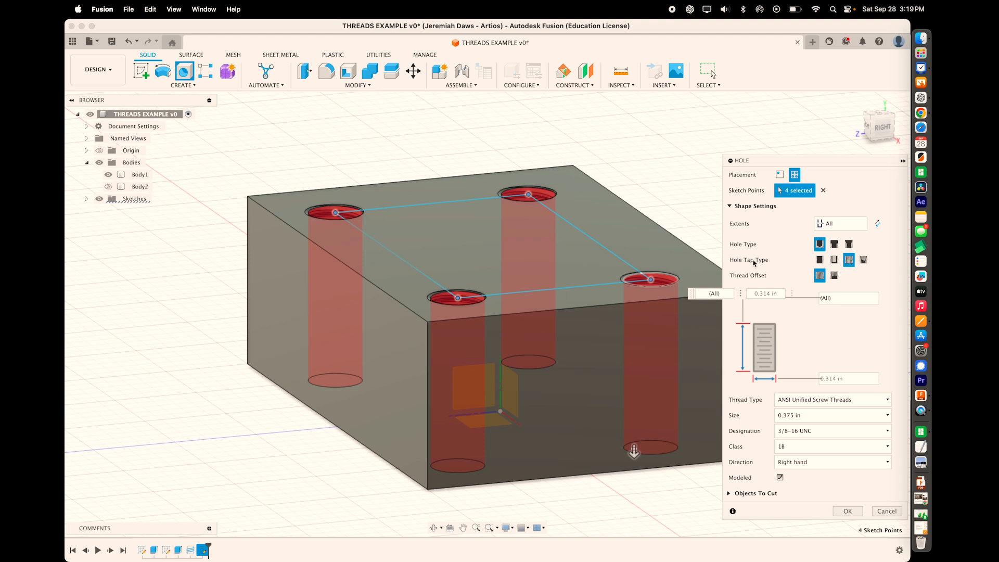
click(863, 260)
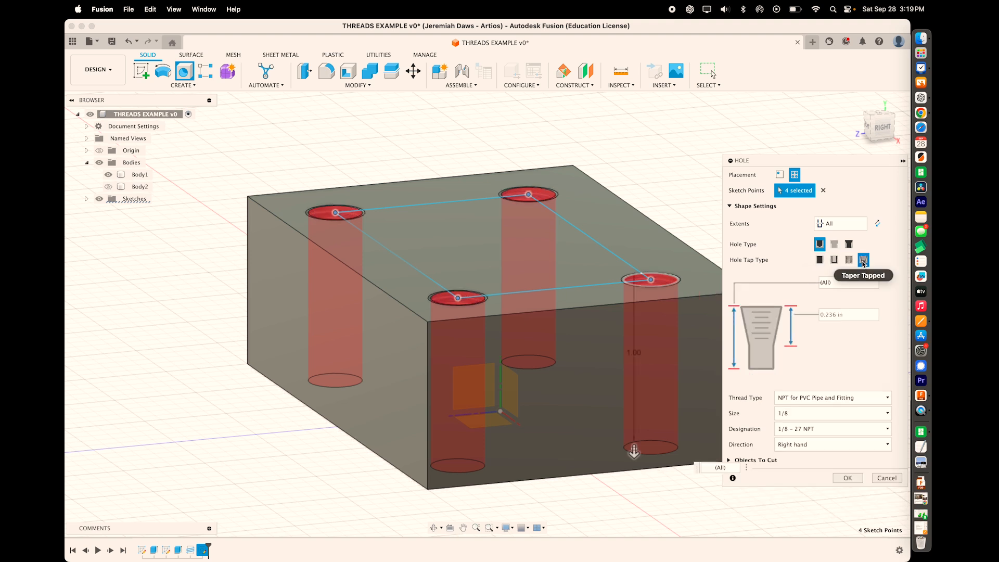
click(834, 260)
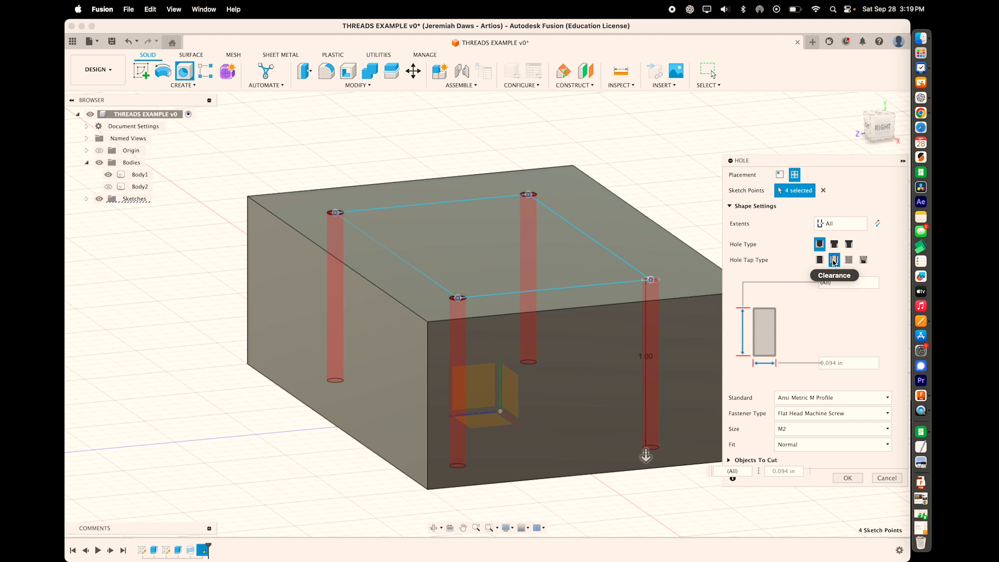
click(819, 260)
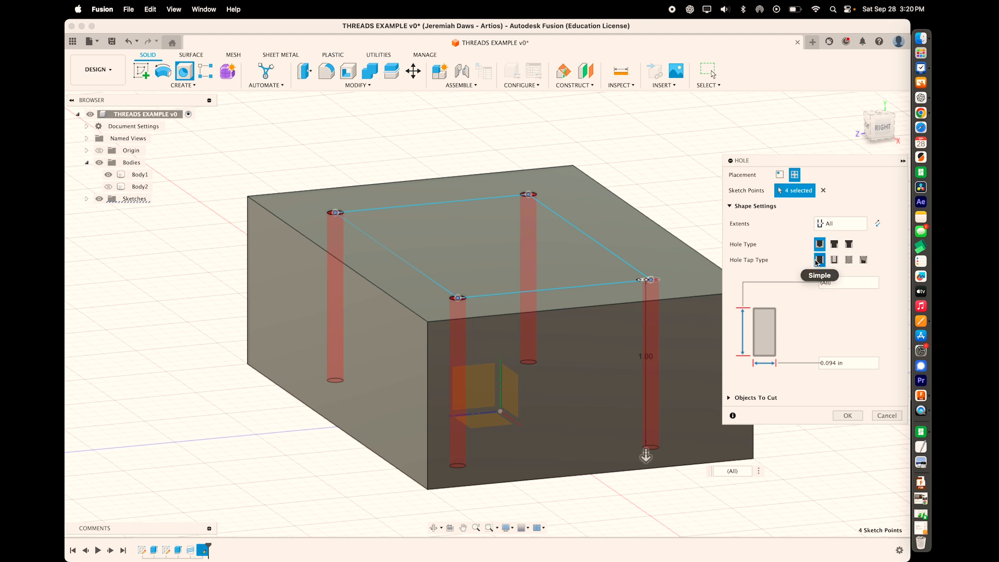
- Create the four holes as Tapped with size 0.375 in, 3/8-16 UNC and modeled threads, and inspect them around the block
click(848, 260)
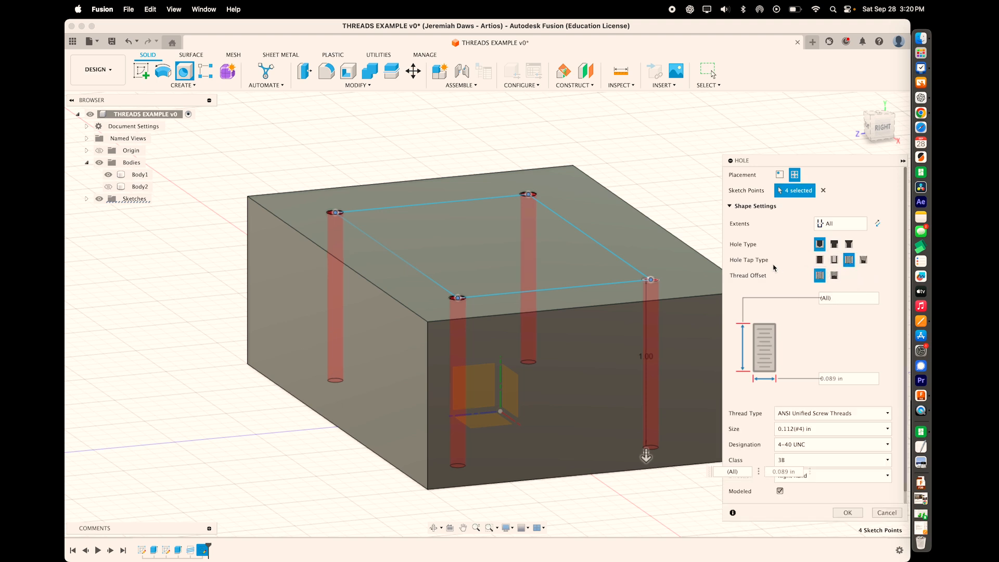
scroll(766, 441, down, 1)
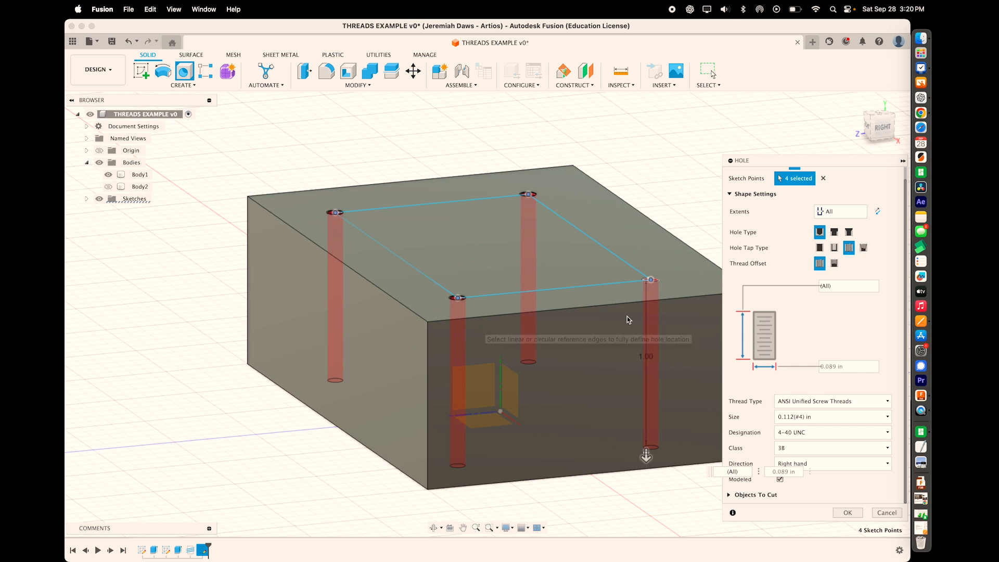
click(806, 418)
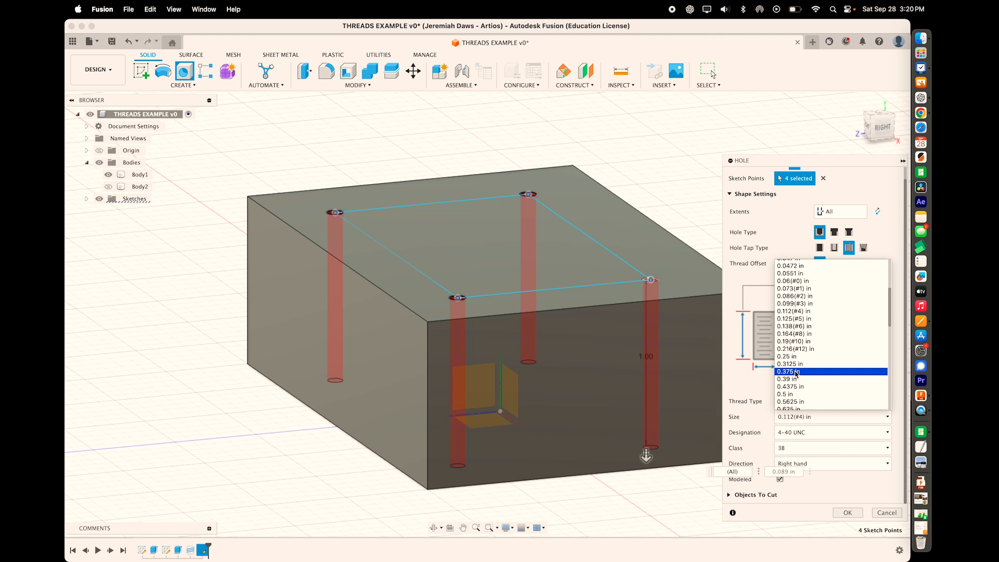
click(796, 371)
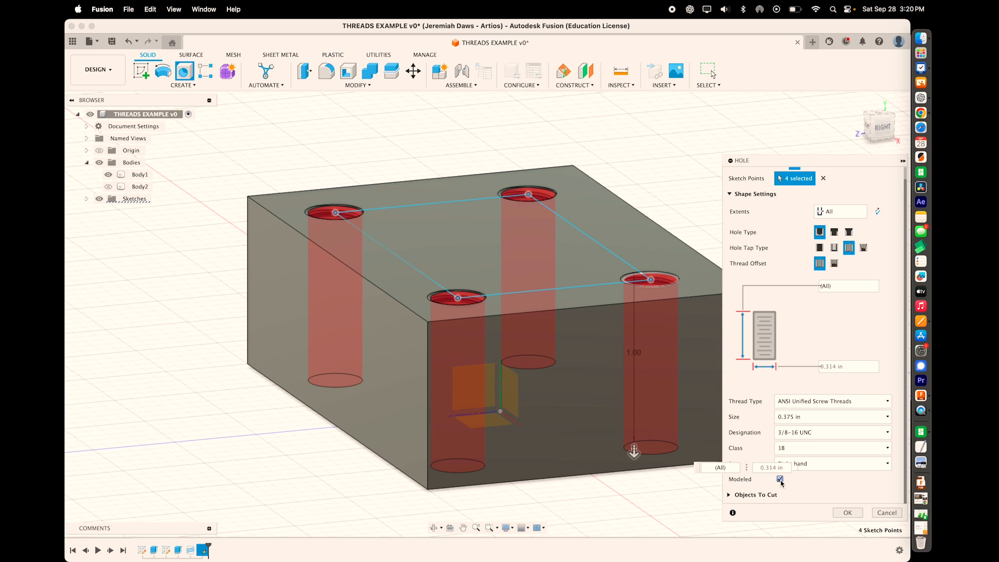
click(847, 512)
shift+scroll(716, 350, left, 10)
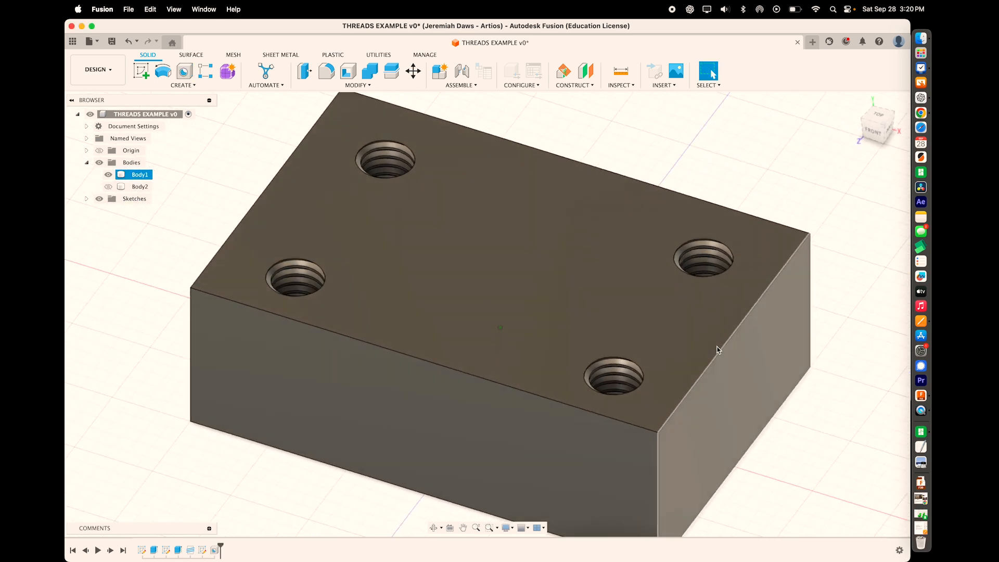
shift+scroll(716, 350, left, 10)
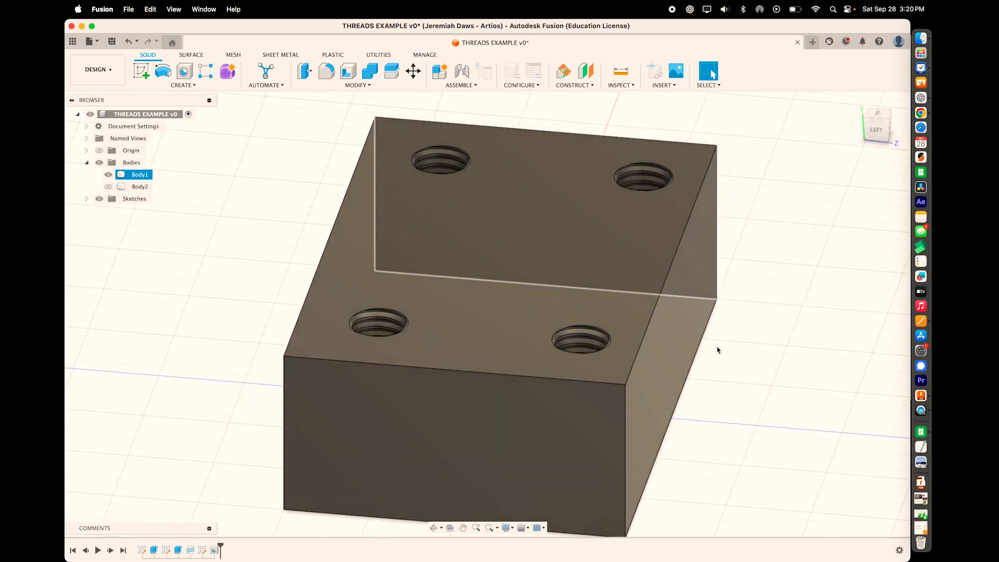
shift+scroll(789, 338, left, 15)
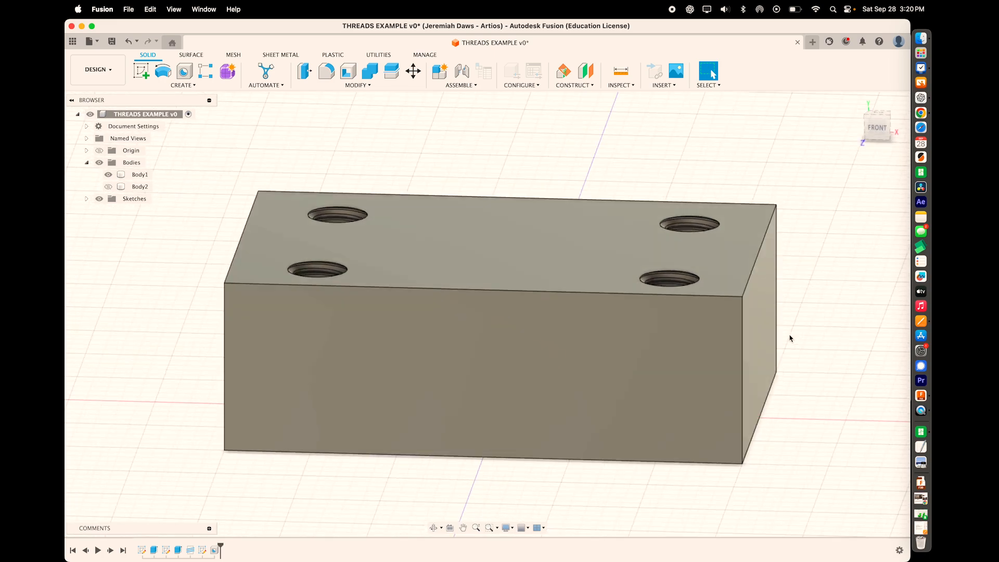
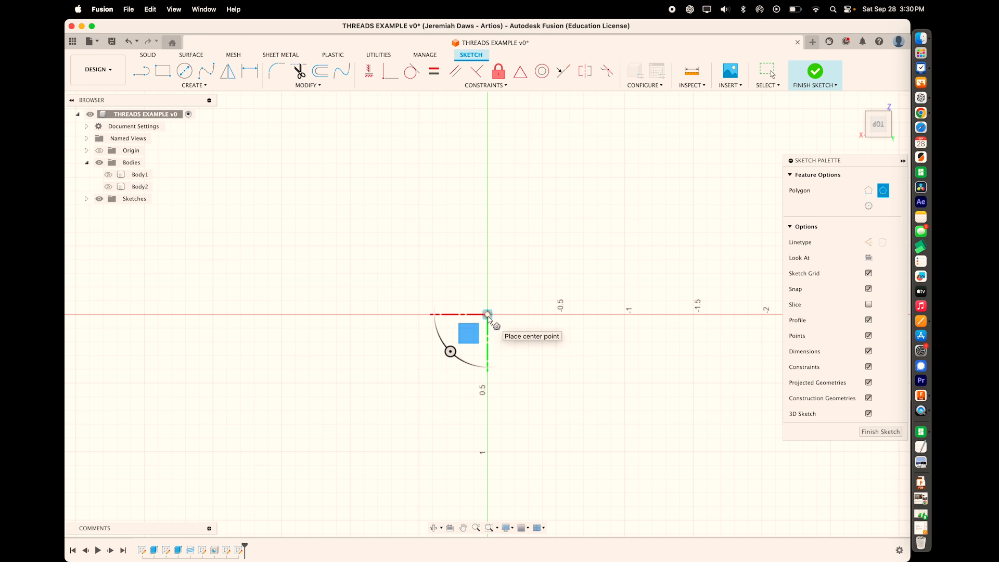
- Sketch a six-sided circumscribed polygon centred on the origin with a radius of .55/2 in
click(486, 314)
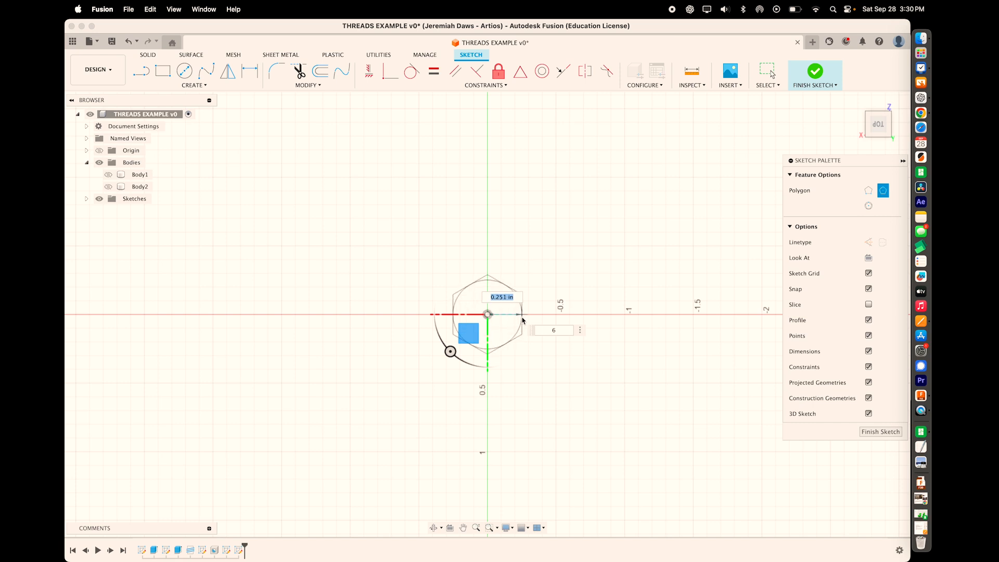
text(.)
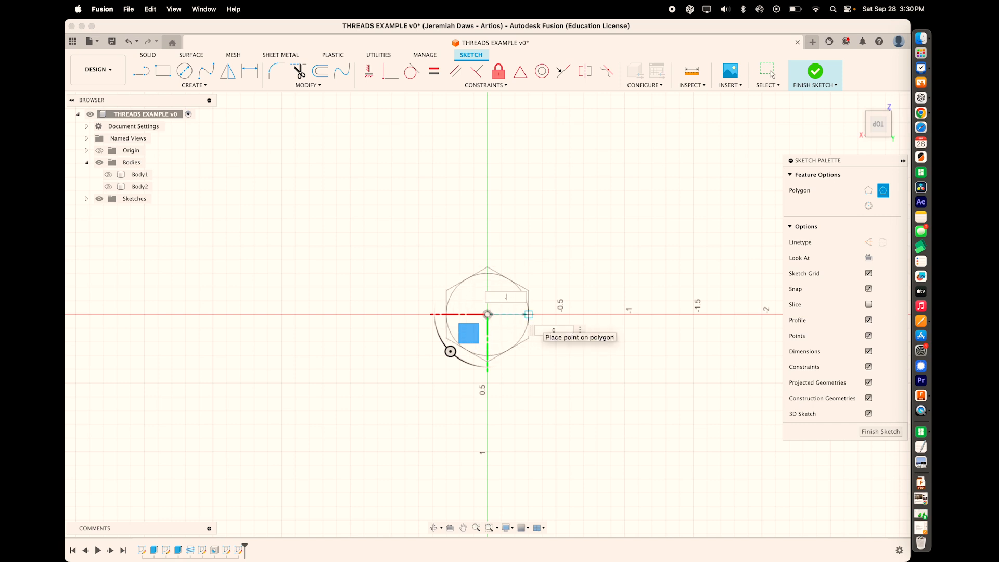
text(55/2)
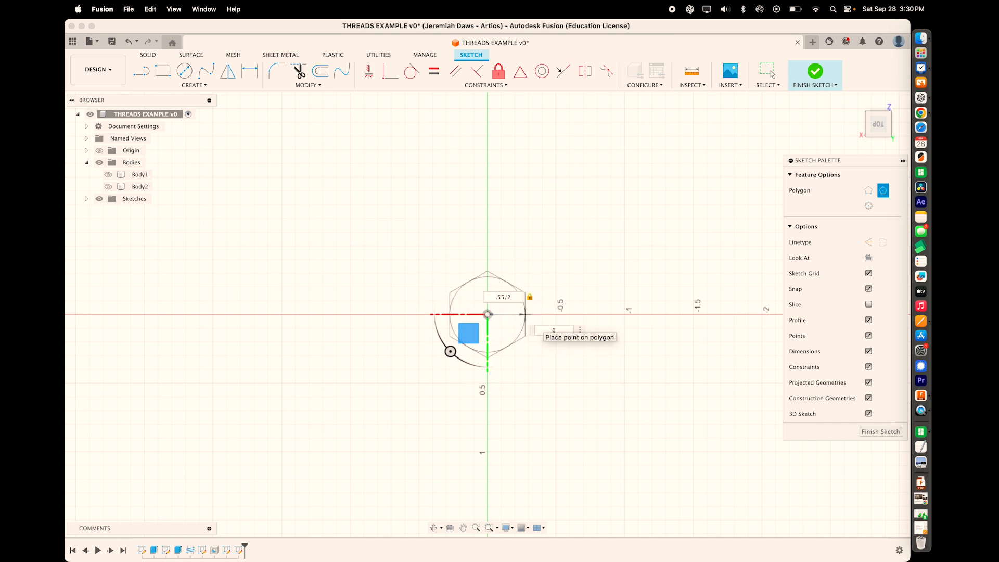
key(Return)
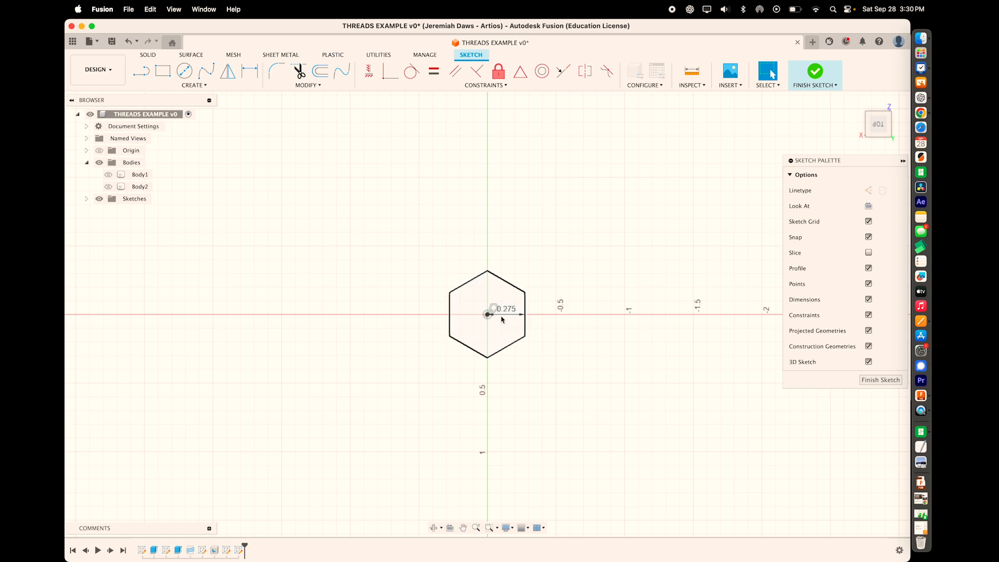
- Finish the hexagon sketch and extrude its profile 0.240 in as a new body
click(814, 71)
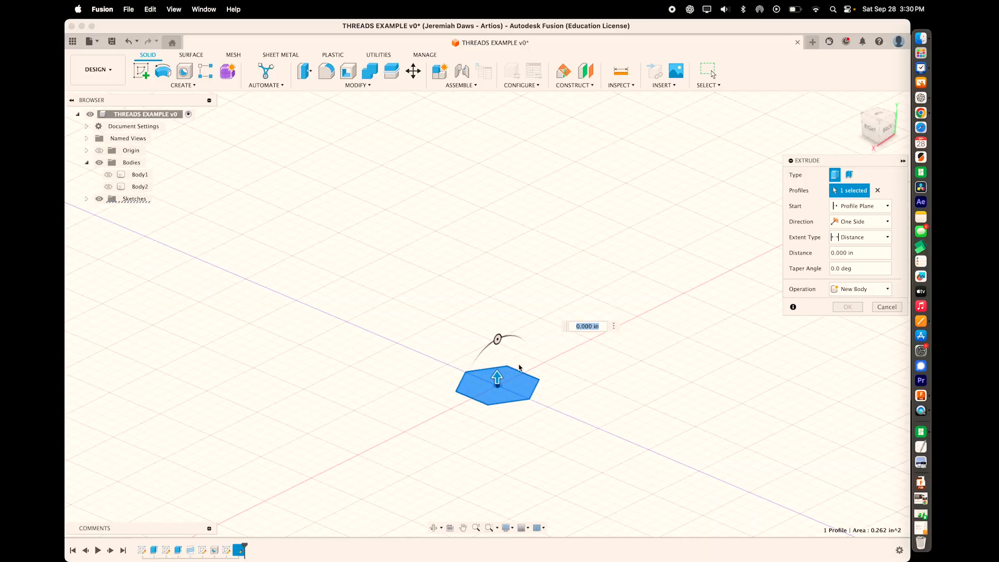
text(.240)
key(Return)
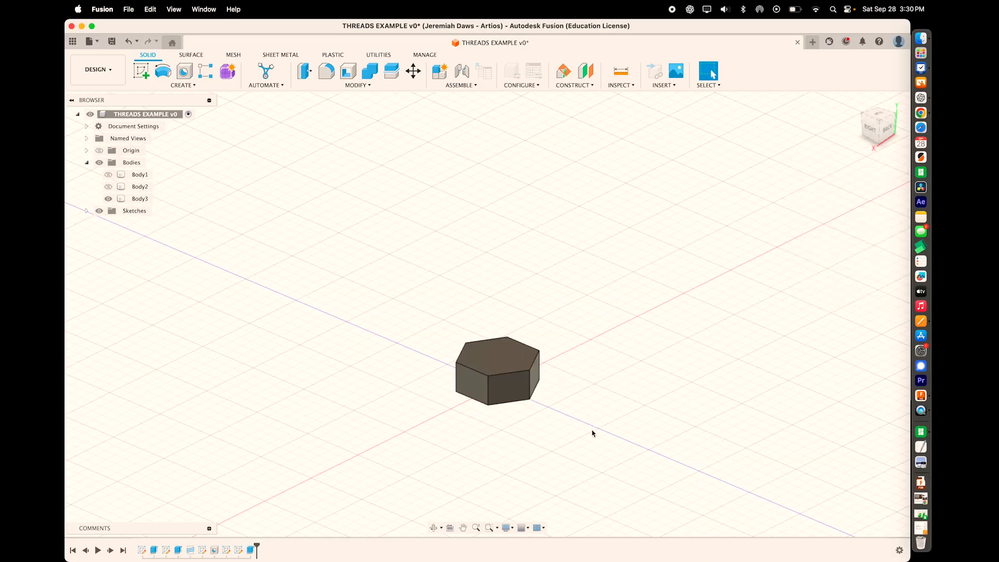
- Sketch a circle 0.375 in in diameter centred on the top face of the hexagonal body and finish the sketch
shift+scroll(592, 434, down, 5)
shift+scroll(591, 433, up, 5)
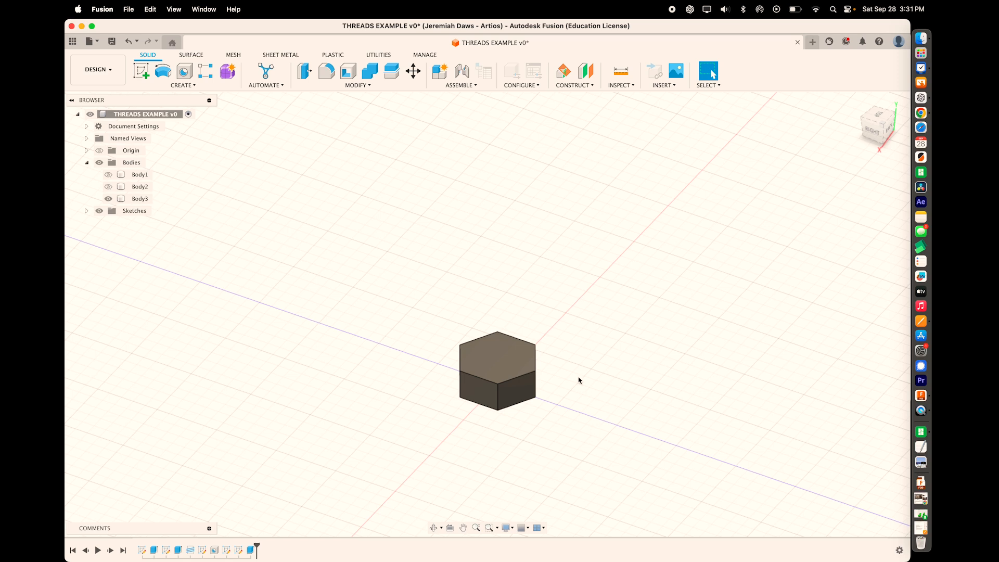
click(142, 70)
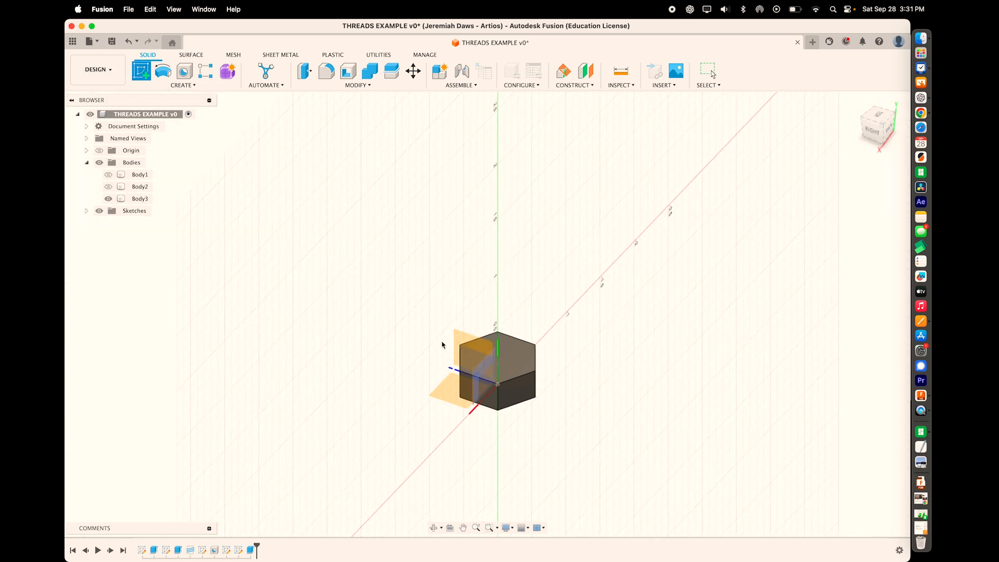
click(524, 355)
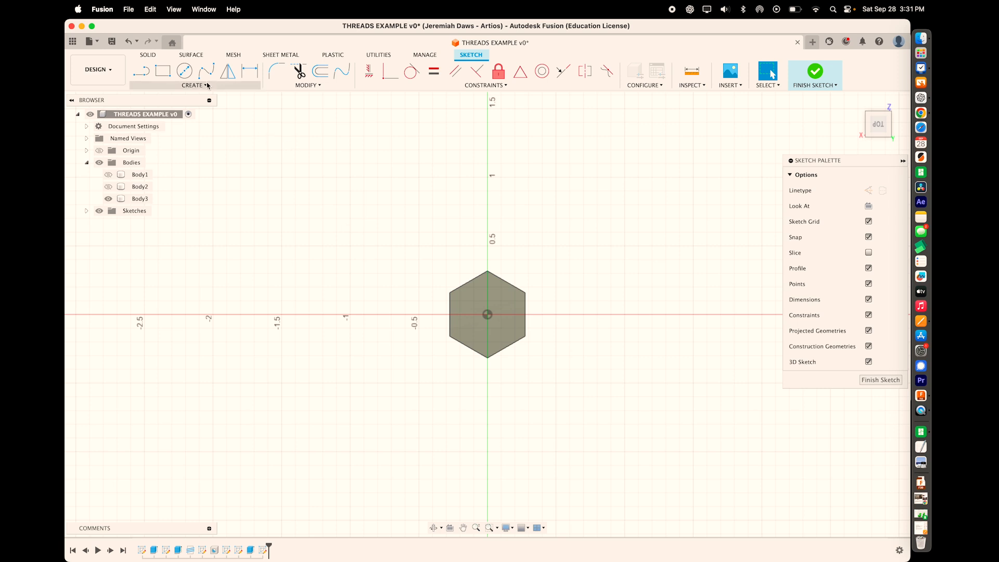
click(184, 70)
click(487, 314)
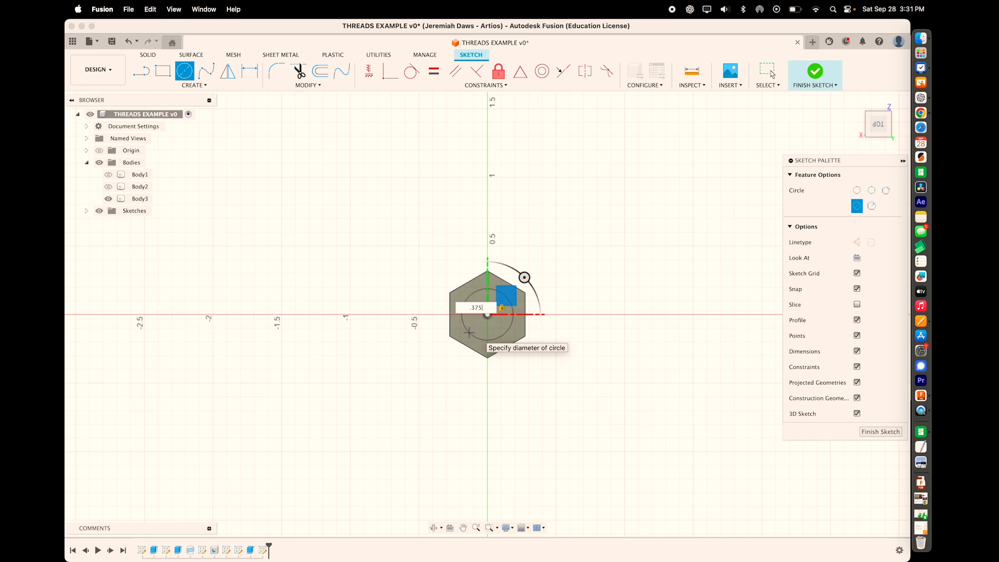
key(Return)
click(771, 74)
click(810, 81)
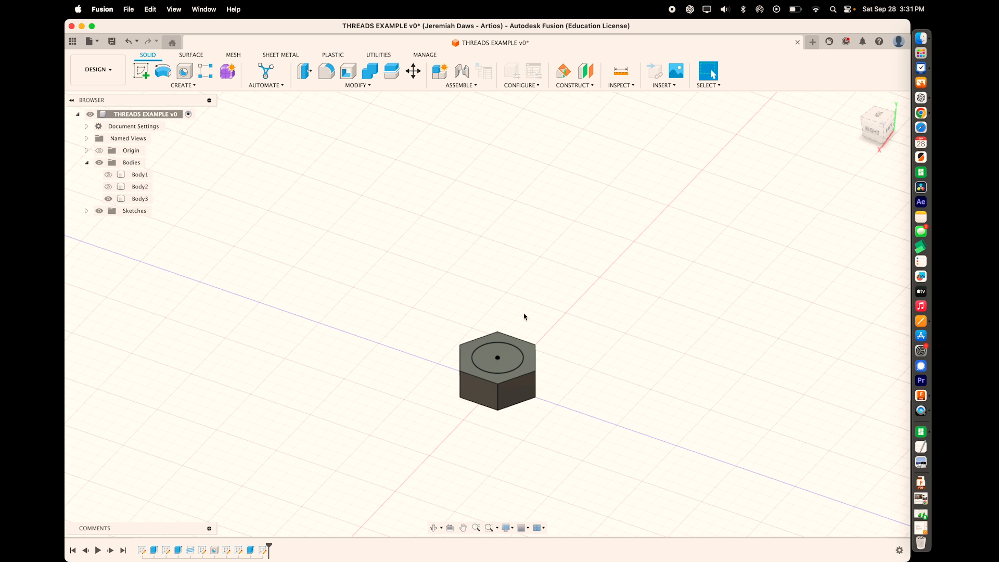
- Extrude the circle on the hexagonal head 1.5 in upward to form the bolt shank
key(e)
click(517, 361)
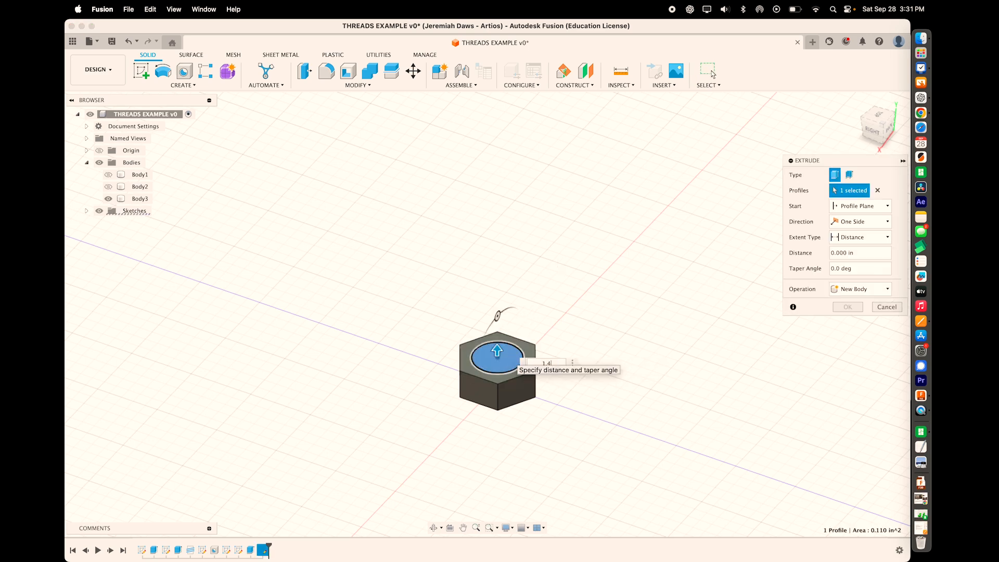
text(1.4)
key(Return)
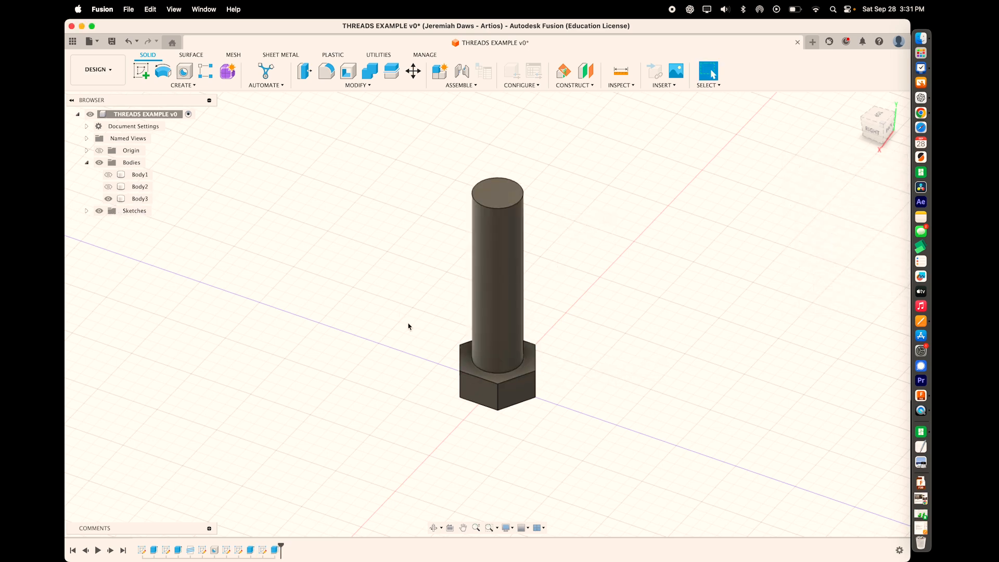
shift+scroll(408, 324, down, 10)
shift+scroll(408, 323, up, 5)
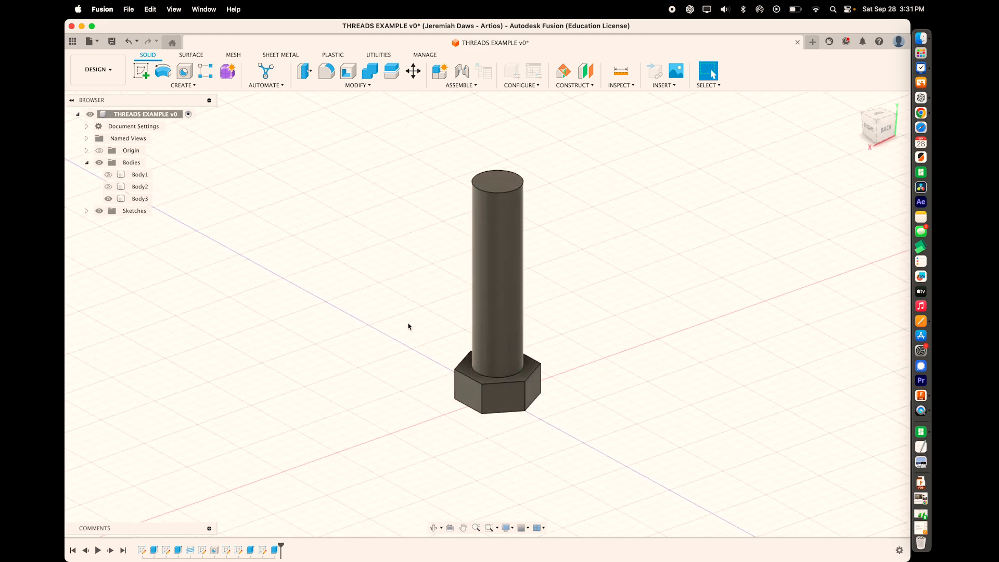
- Add a modeled full-length thread to the shank, ANSI Unified Screw Threads, 0.375 in, 3/8-16 UNC, class 3A, right hand
click(194, 86)
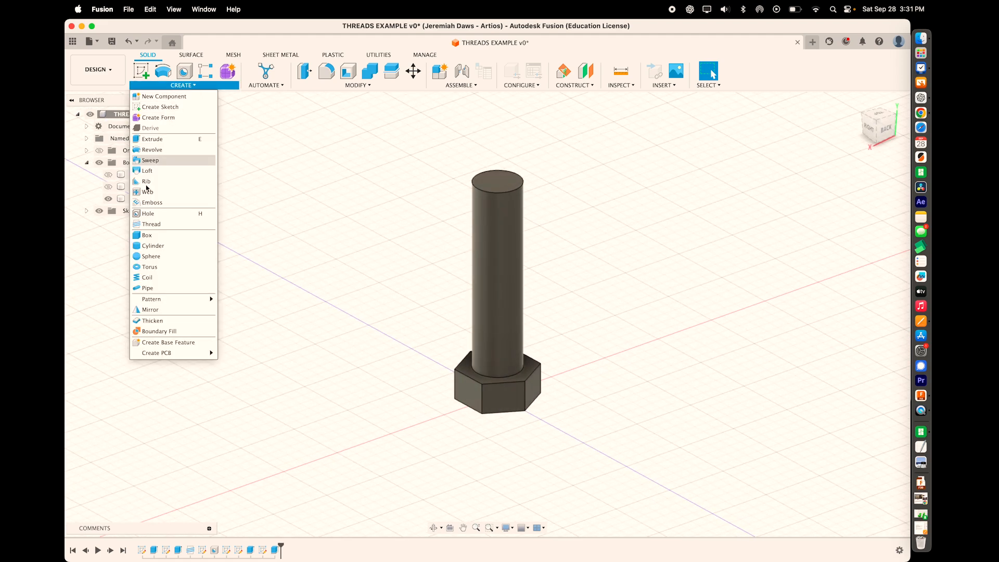
click(172, 225)
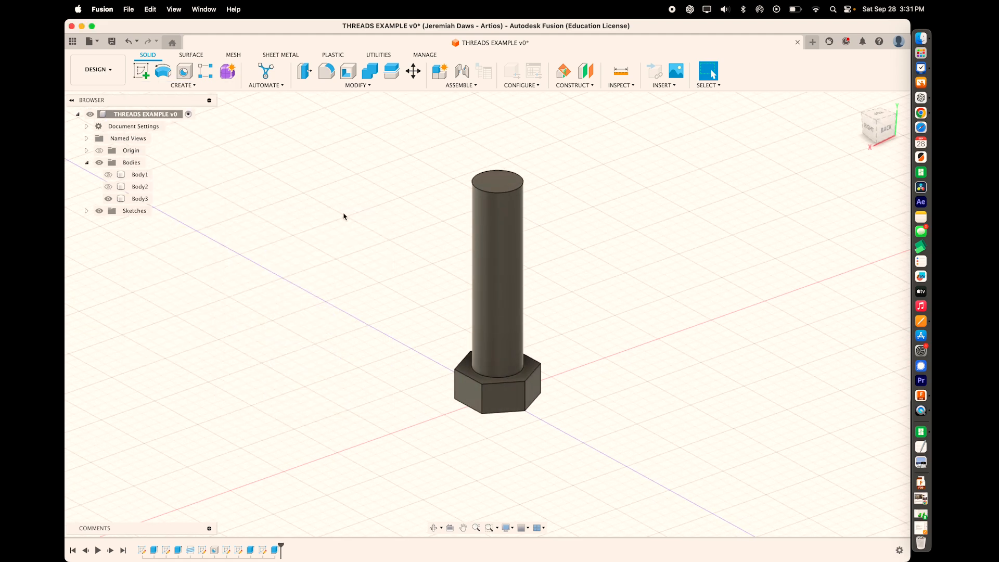
click(497, 264)
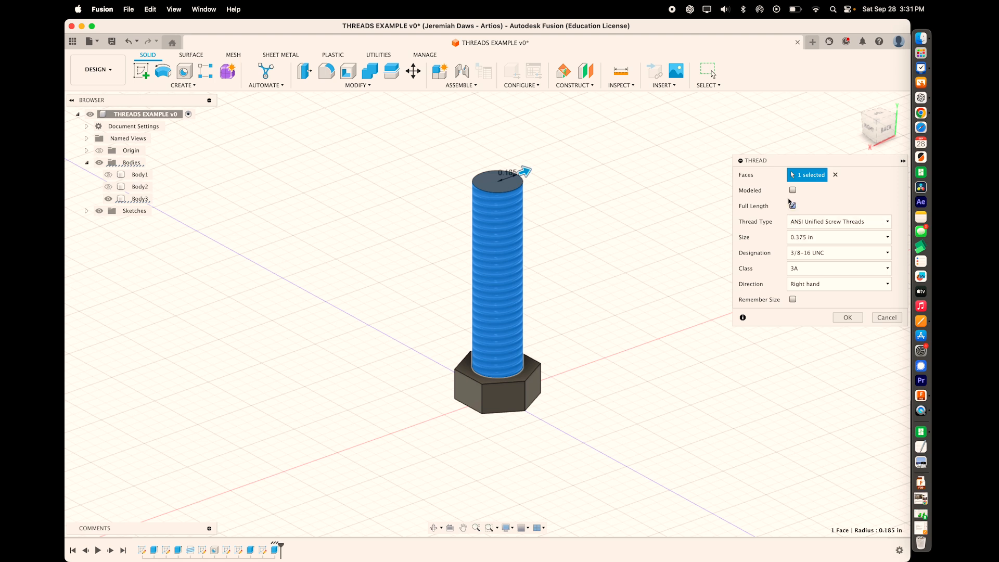
click(792, 190)
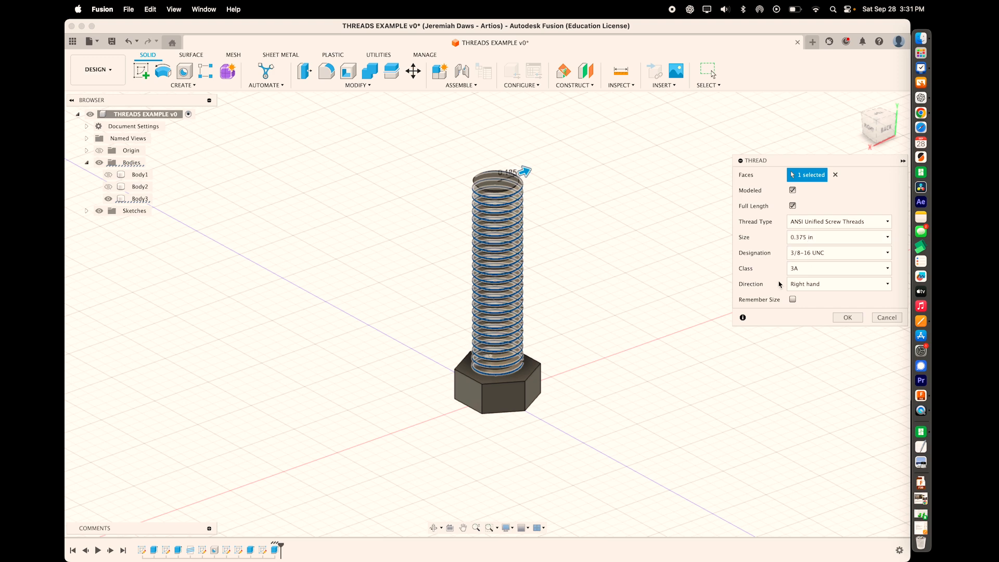
click(848, 318)
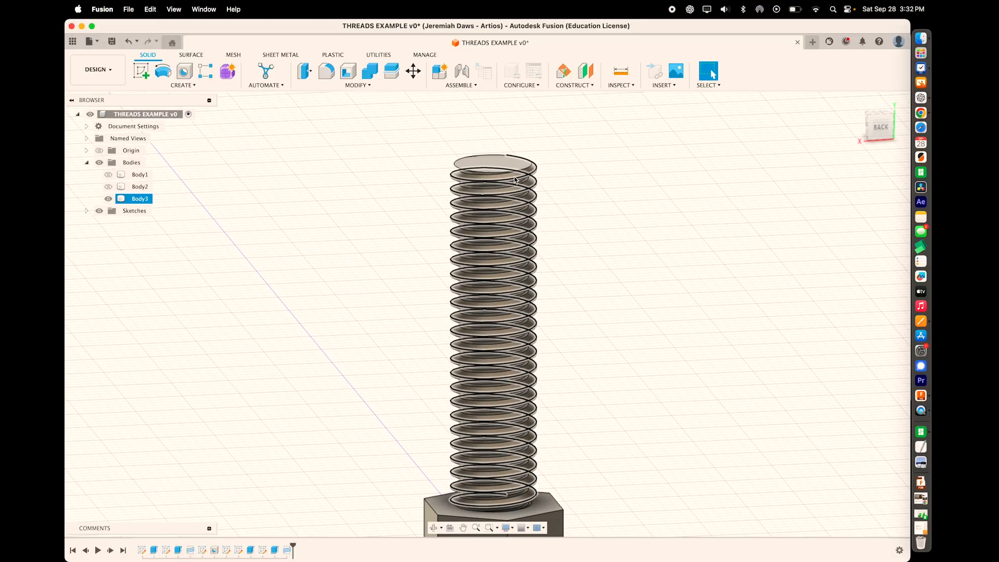
click(531, 197)
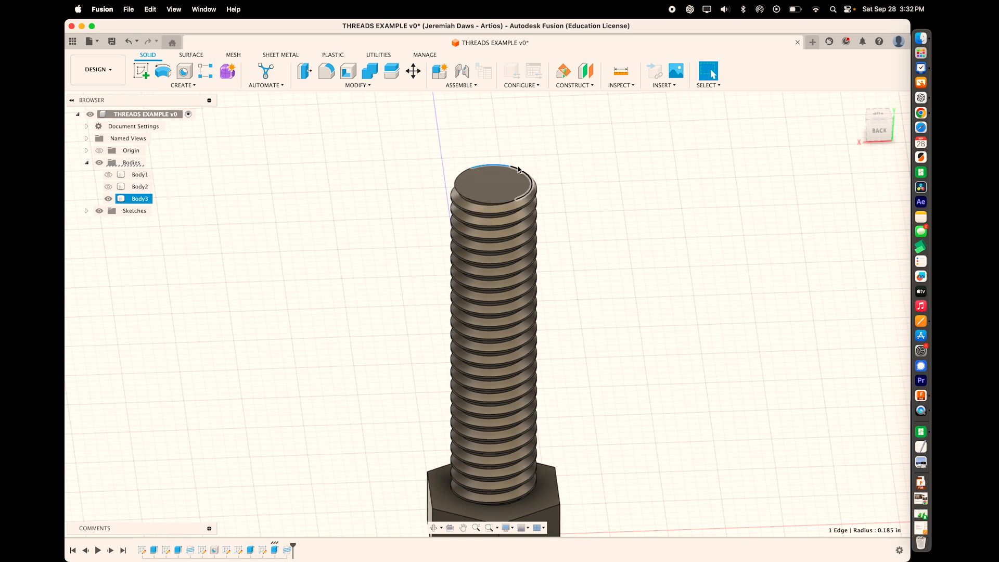
click(620, 195)
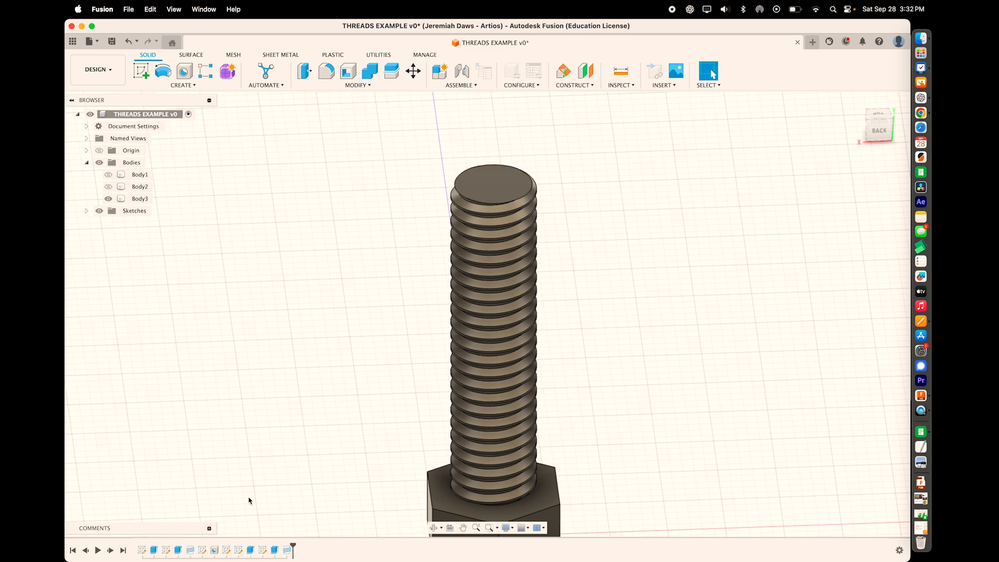
- Edit the shank thread to turn off full length and use a 0.050 in offset with a 1.450 in length
right_click(286, 552)
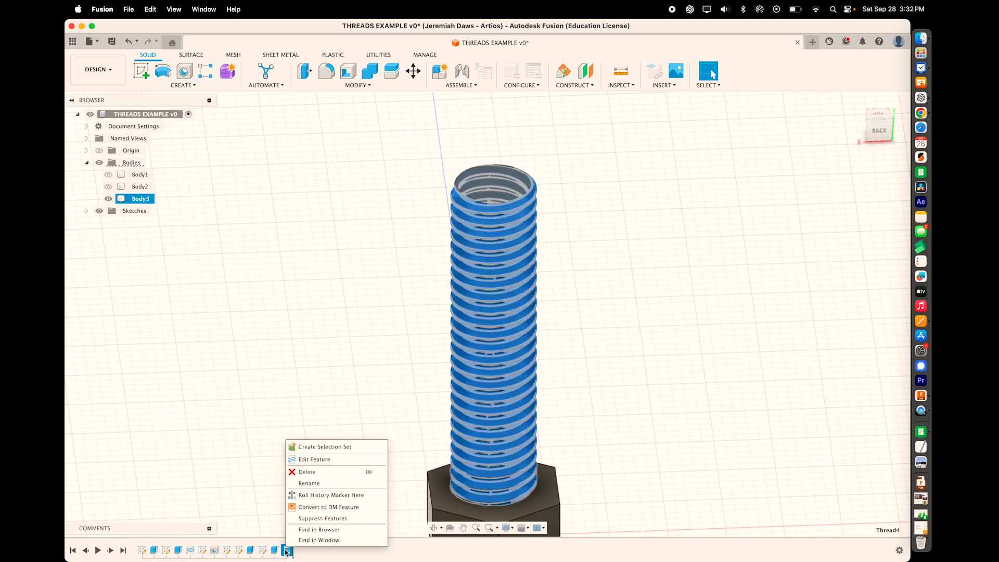
click(328, 459)
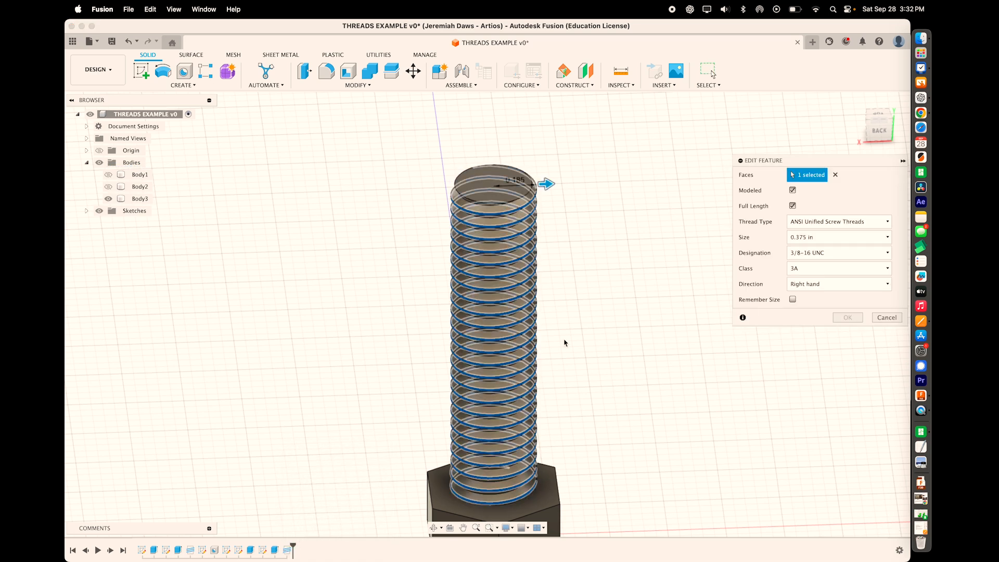
click(793, 207)
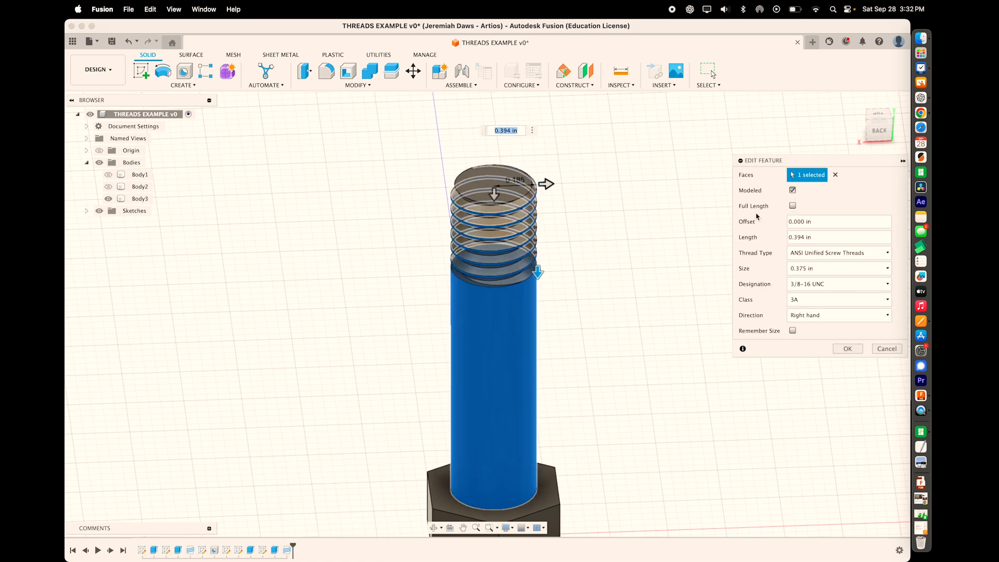
drag(537, 273, 538, 496)
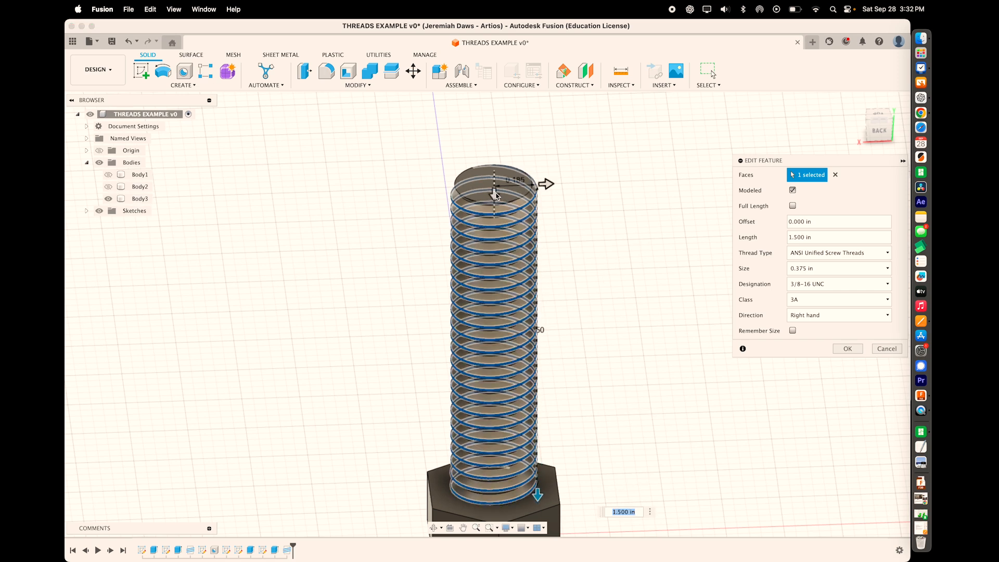
drag(494, 194, 497, 214)
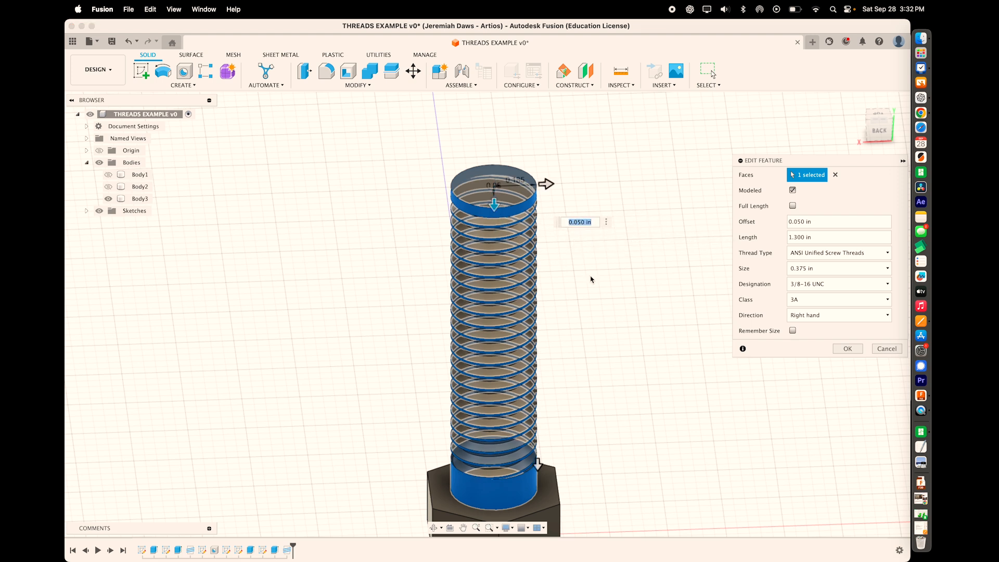
drag(537, 500, 538, 507)
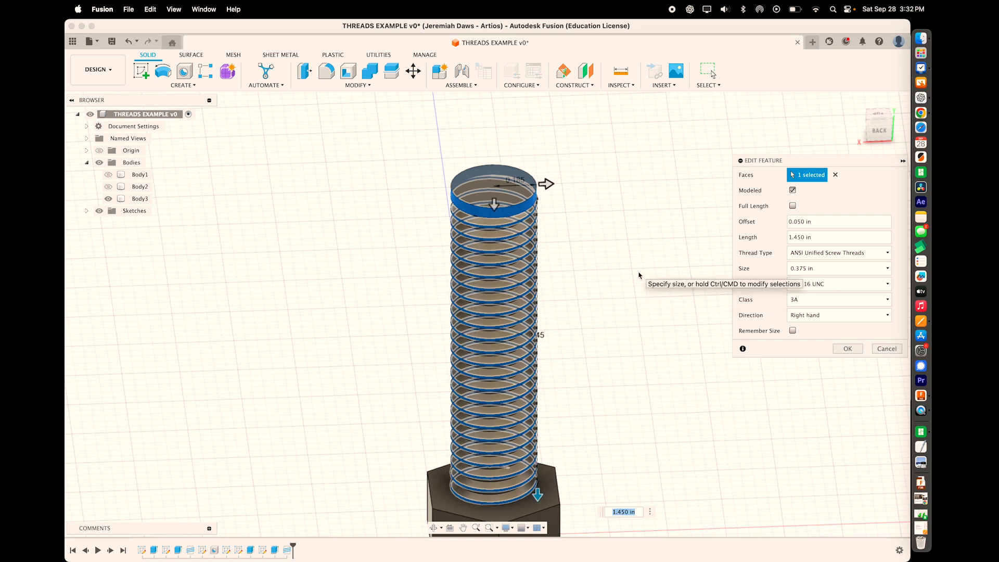
key(Return)
shift+scroll(615, 224, down, 5)
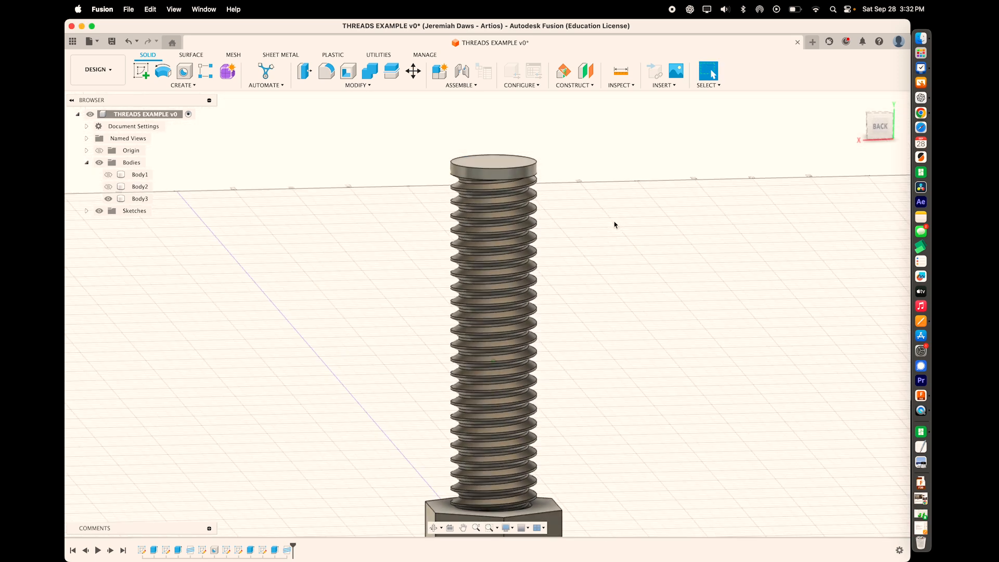
shift+scroll(614, 224, up, 5)
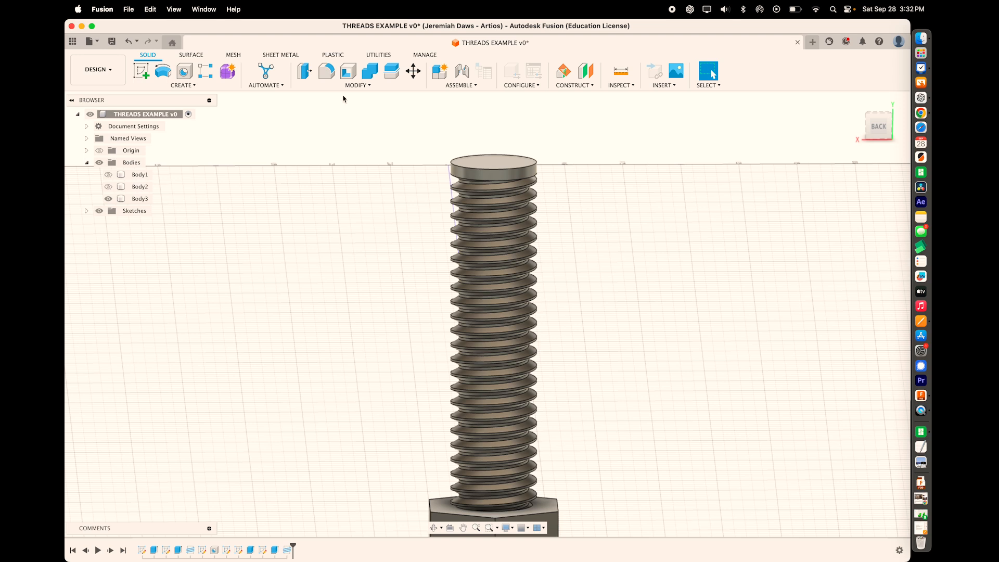
click(356, 85)
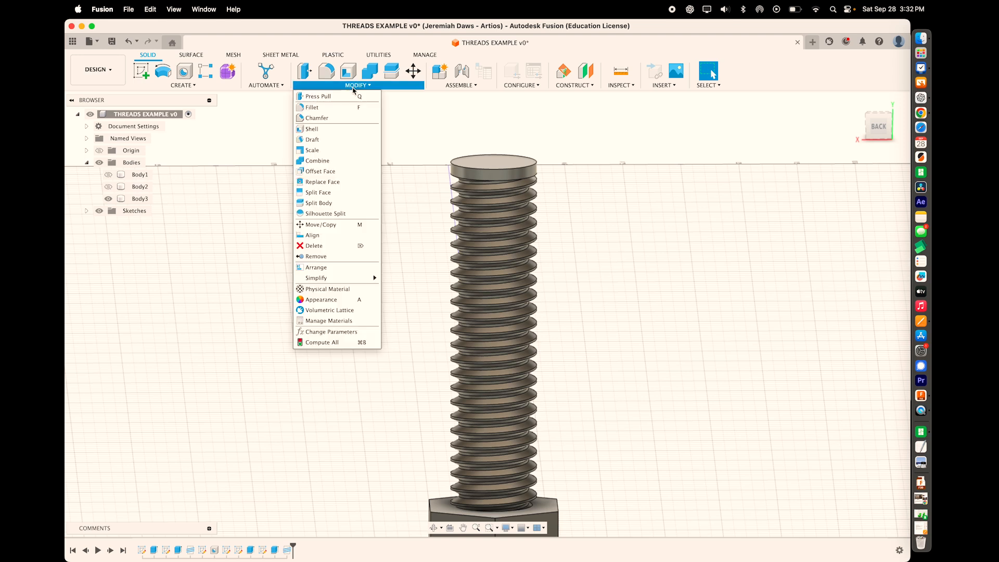
click(339, 118)
click(521, 168)
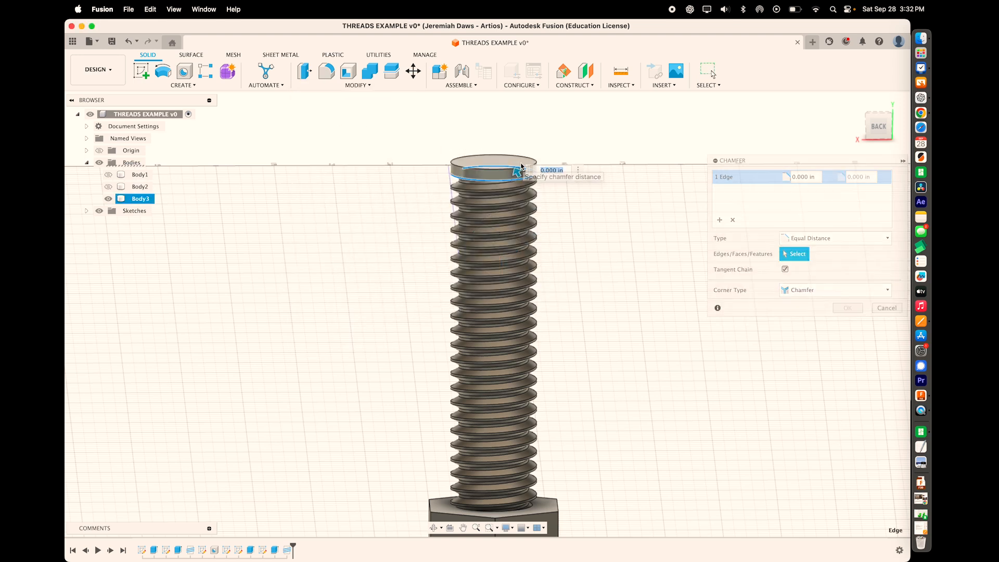
key(Escape)
- Chamfer the circular edge at the shank's free end by an equal distance of 0.100 in
click(372, 85)
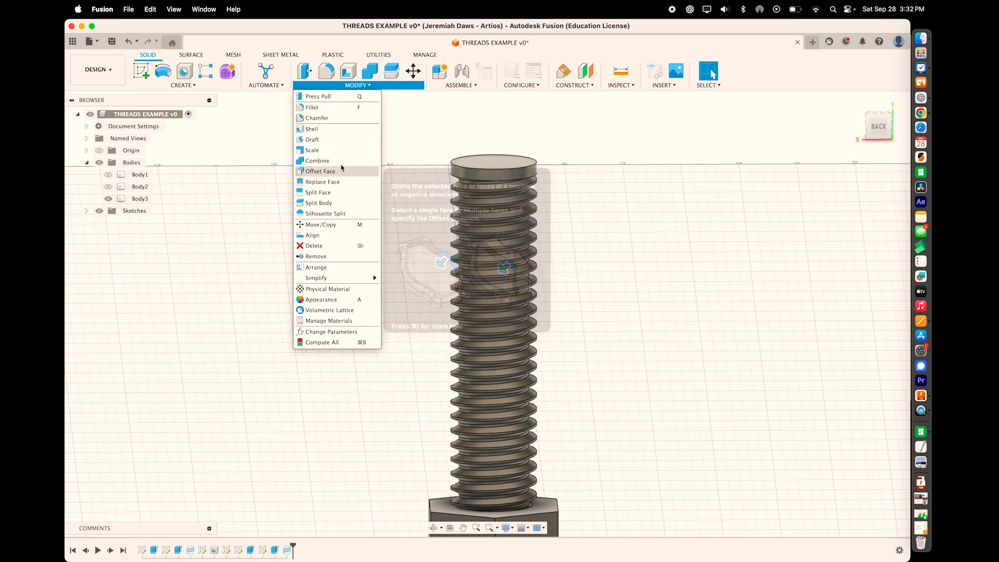
click(317, 119)
click(534, 165)
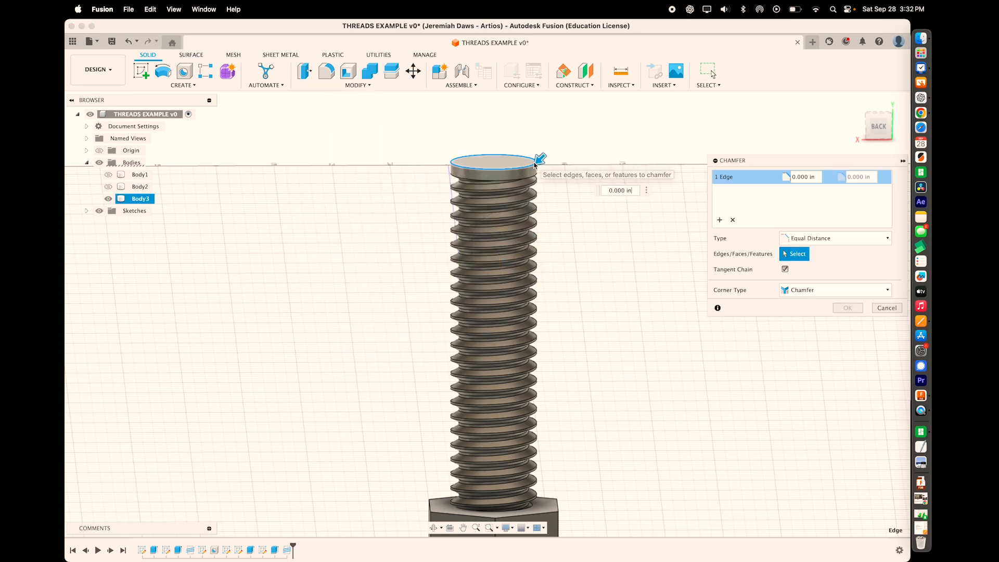
drag(543, 160, 531, 166)
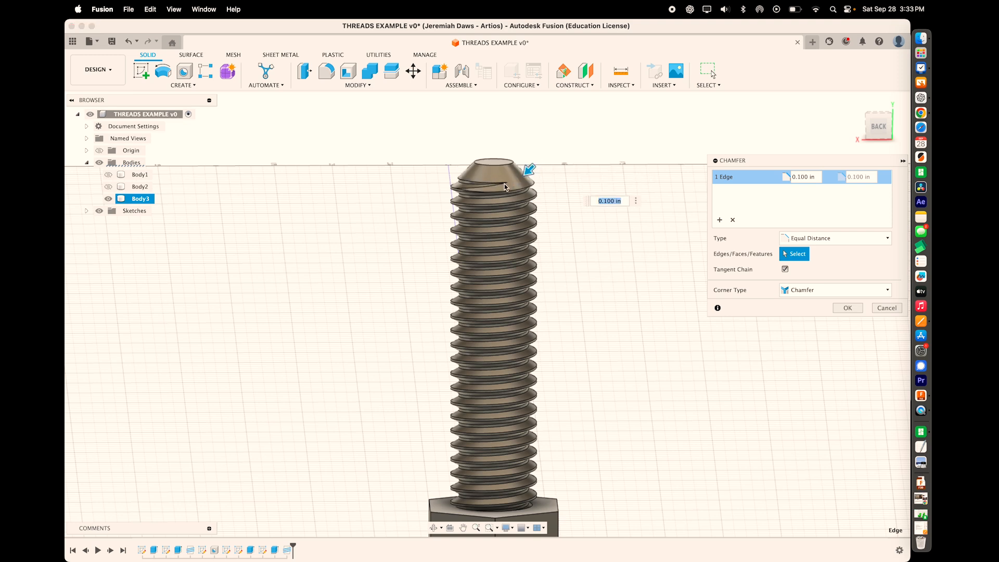
key(Return)
shift+middle_drag(506, 187, 539, 213)
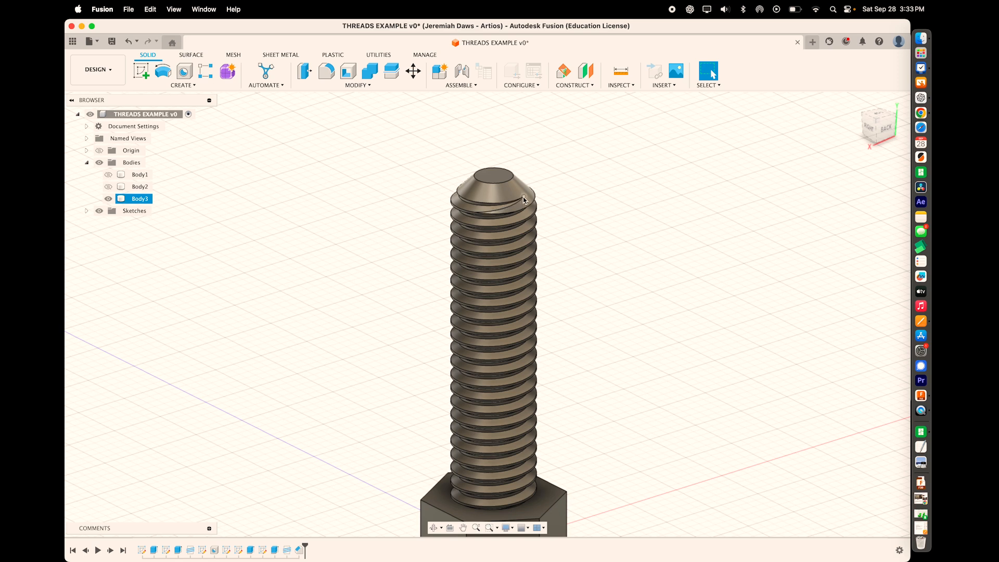
shift+scroll(582, 267, right, 10)
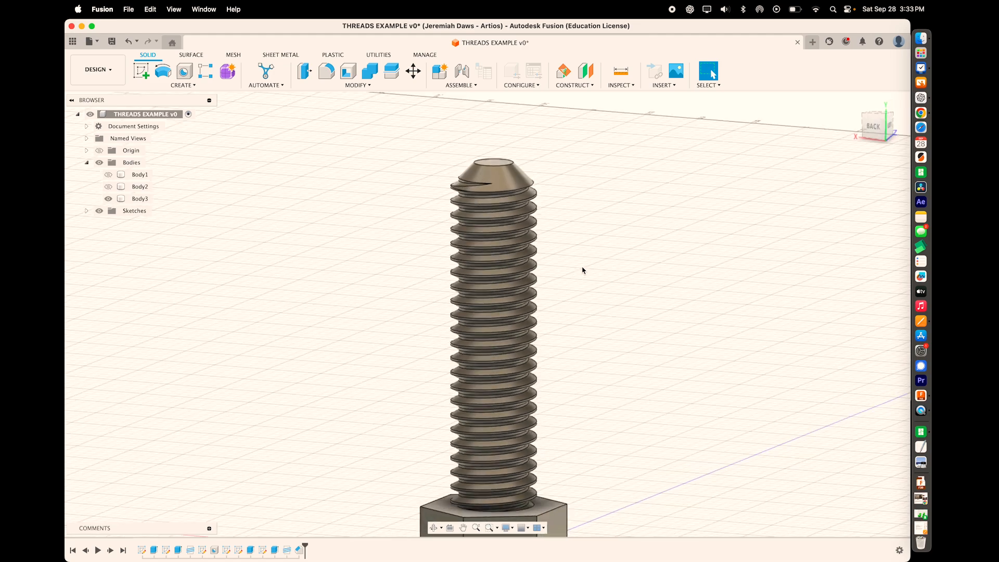
shift+scroll(582, 266, right, 5)
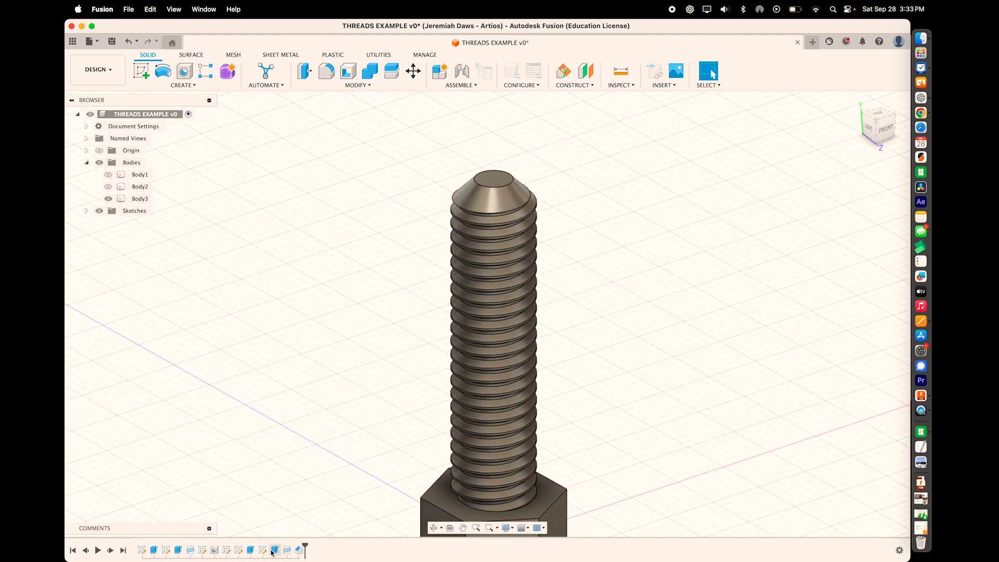
- Edit the shank's thread feature and set its offset to 0.03 in
right_click(286, 550)
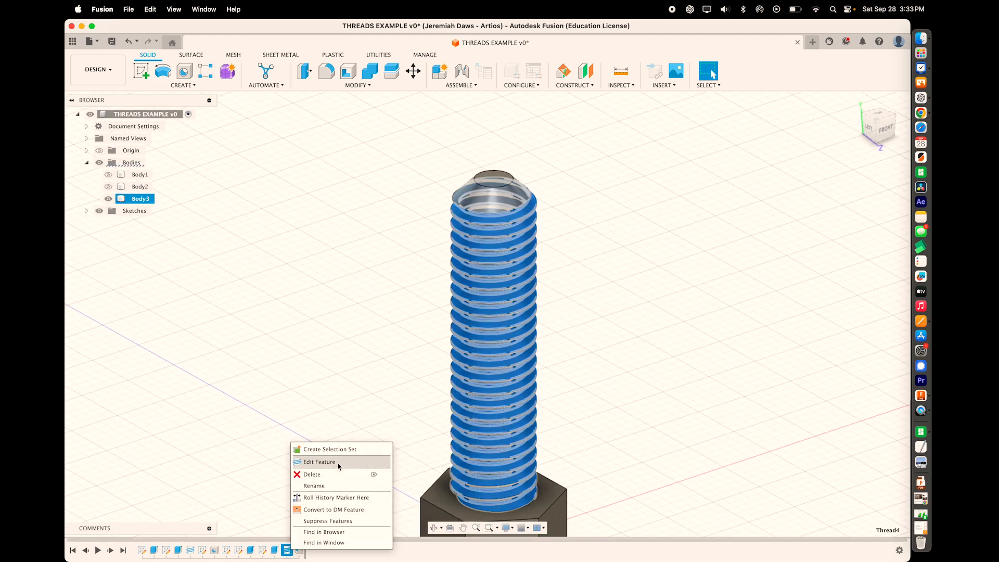
click(338, 467)
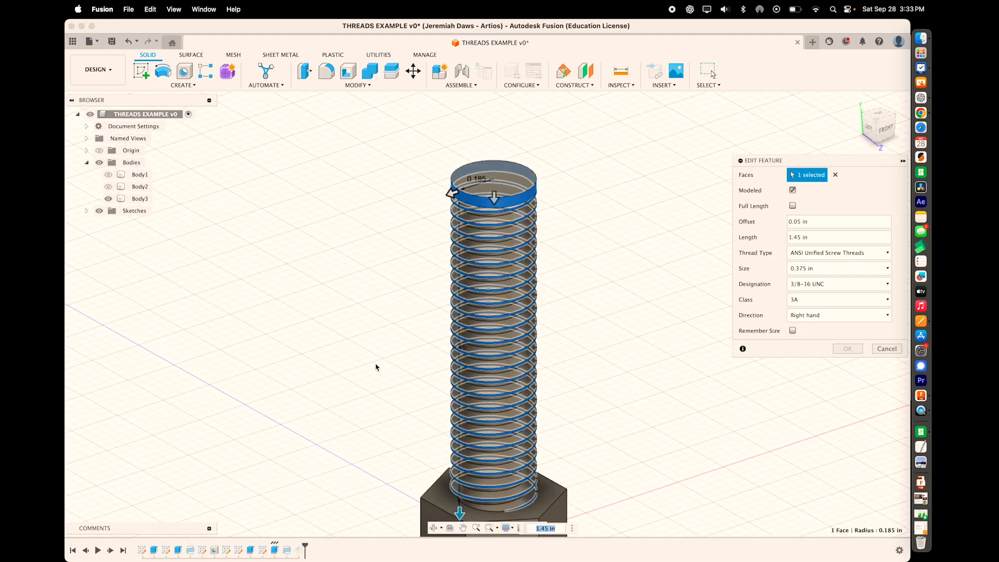
click(804, 223)
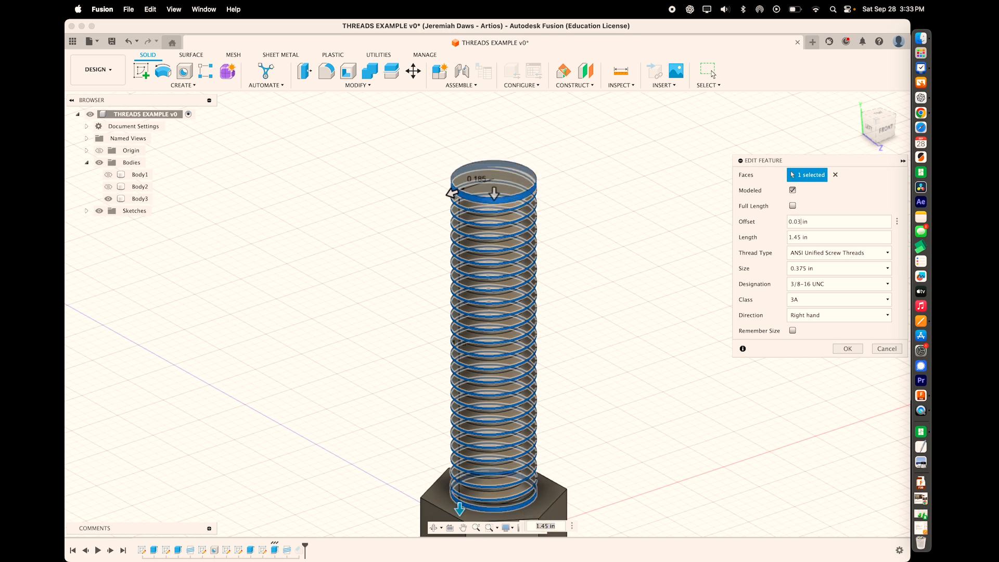
click(855, 351)
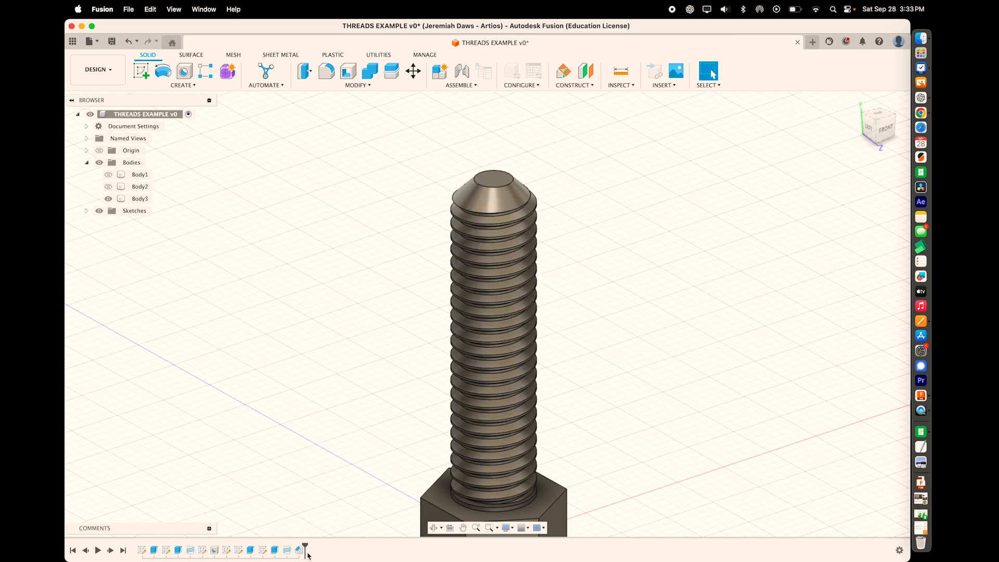
- Reduce the shank-end chamfer to 0.050 in and inspect the bolt's tip from several sides
double_click(301, 550)
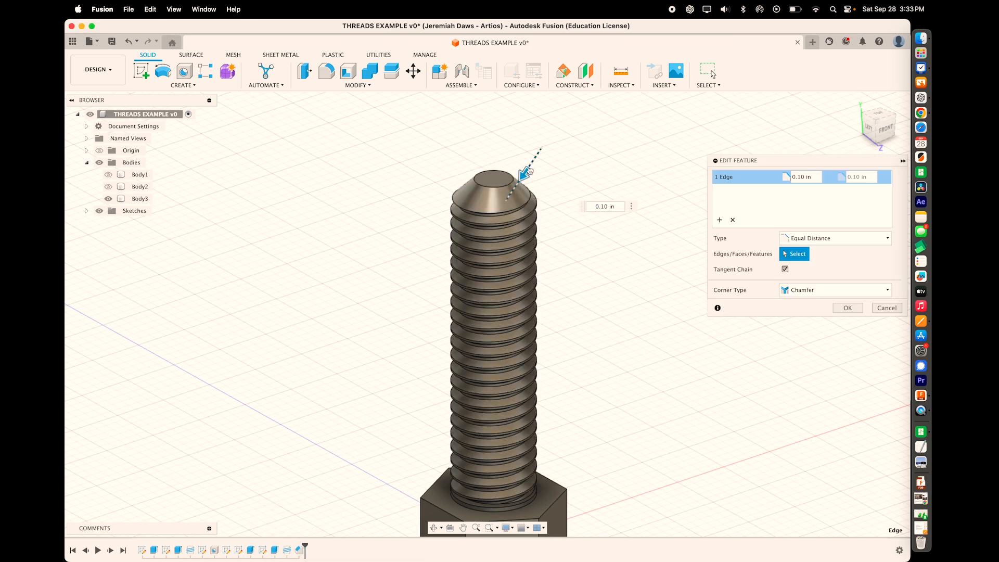
drag(529, 172, 532, 168)
shift+scroll(588, 173, down, 10)
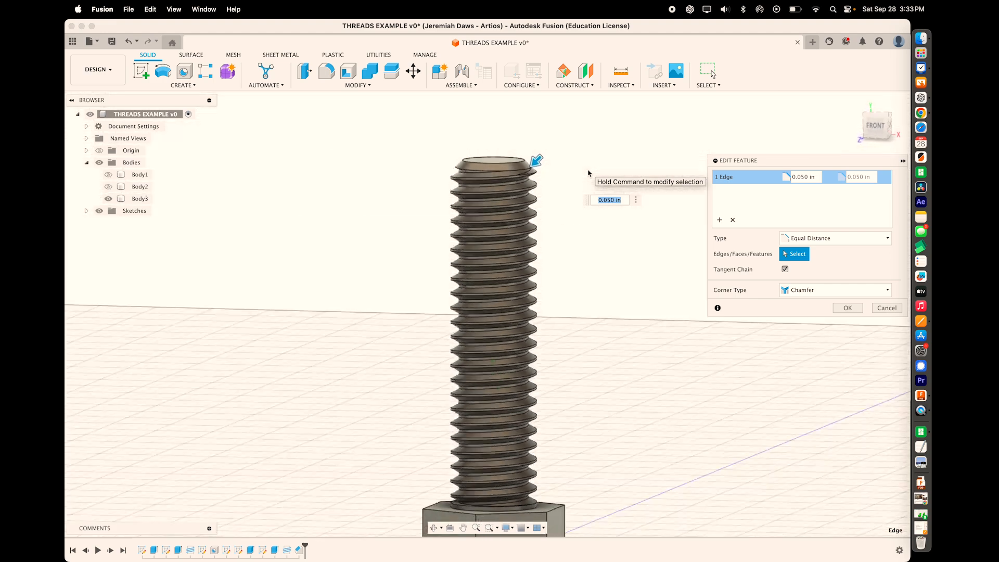
key(Return)
shift+scroll(581, 178, up, 5)
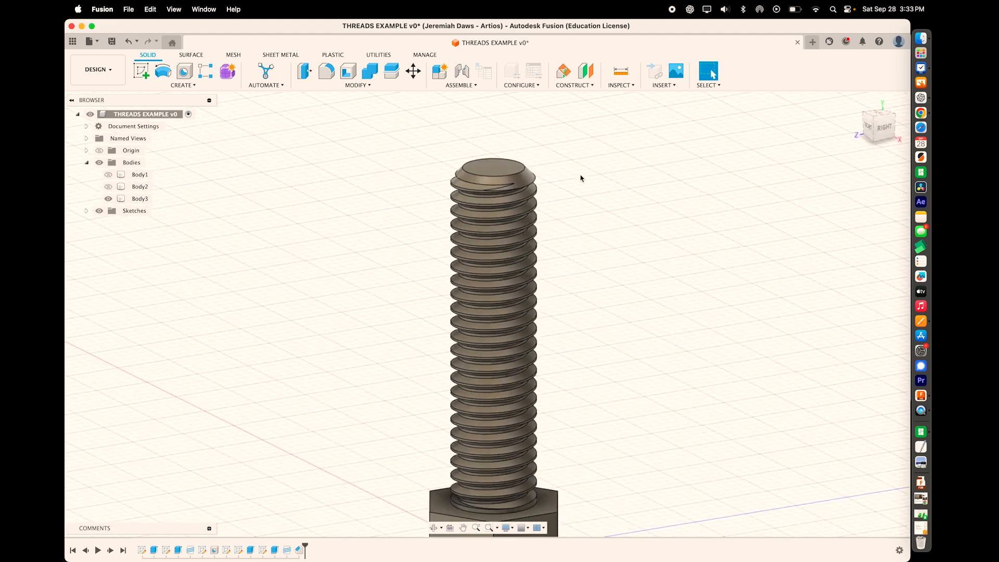
shift+scroll(581, 178, down, 5)
shift+scroll(581, 178, up, 2)
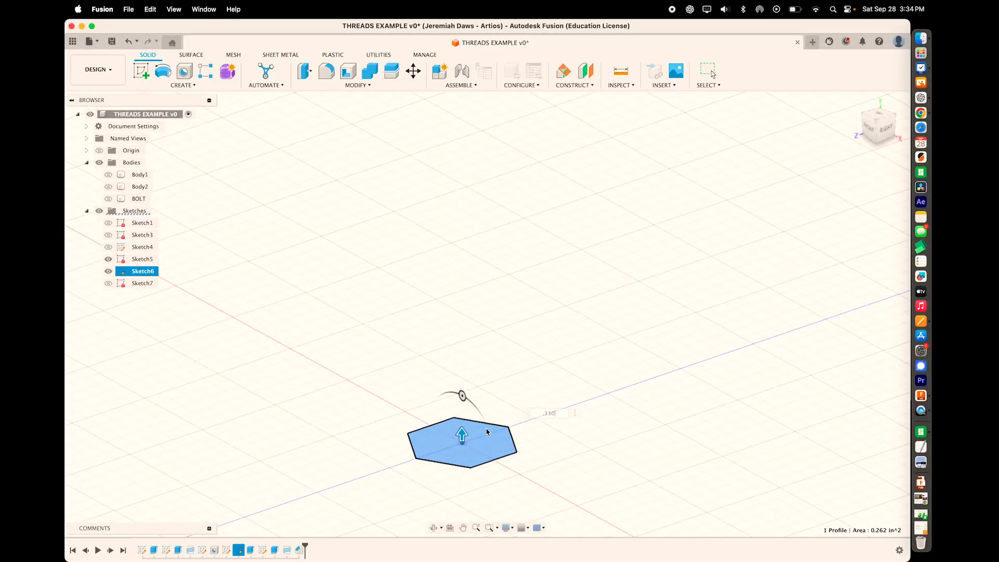
- Extrude the hexagon sketch profile .330 in as a new body for the nut
key(Return)
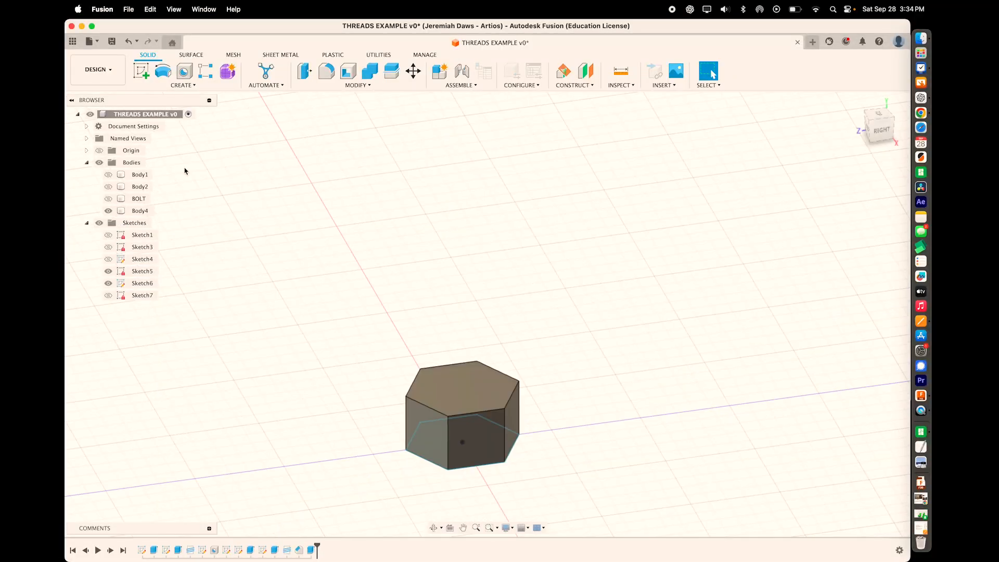
- Sketch a 0.375 in diameter circle centered on the hexagonal nut's top face and finish the sketch
click(141, 70)
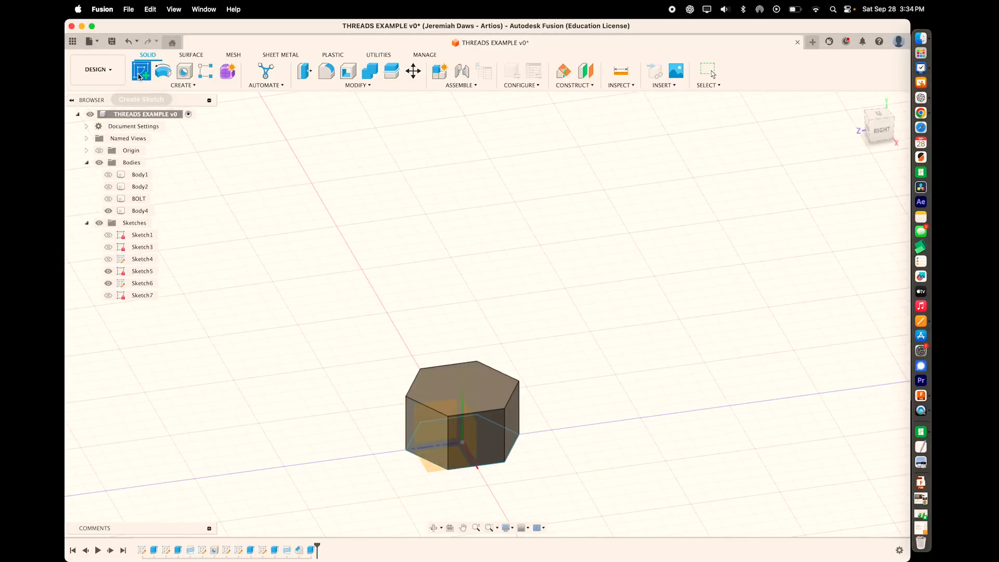
click(502, 396)
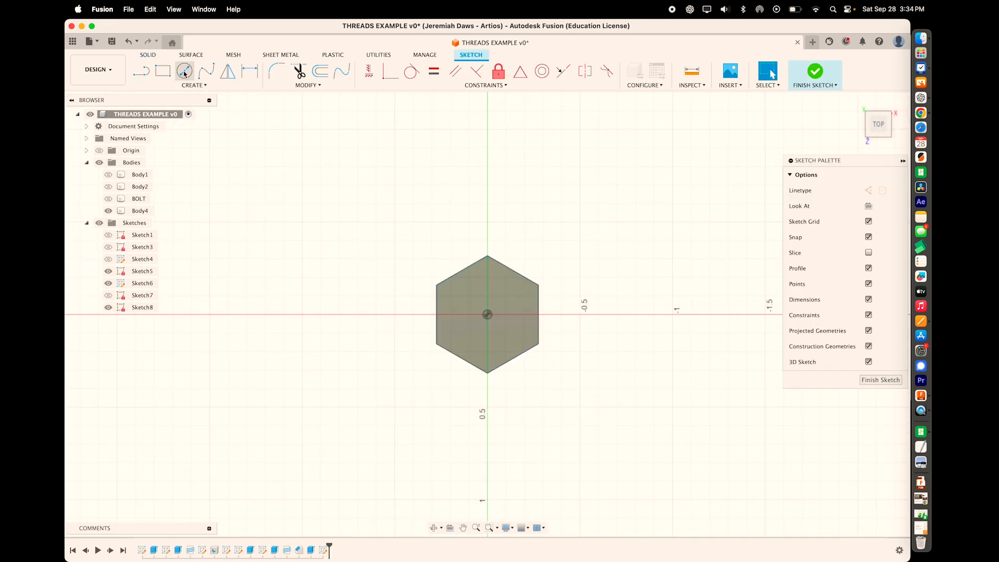
click(184, 71)
click(487, 314)
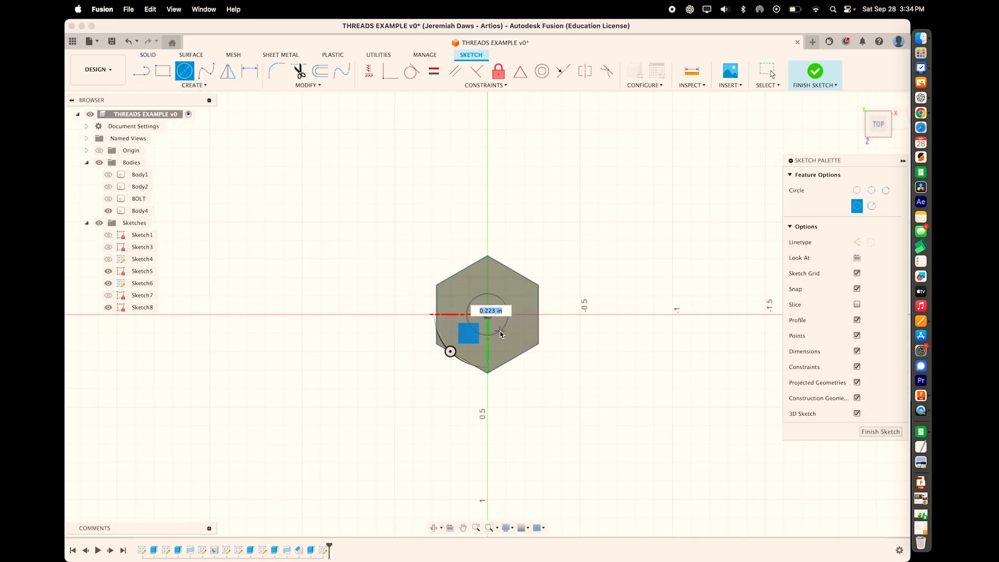
text(0.375)
key(Return)
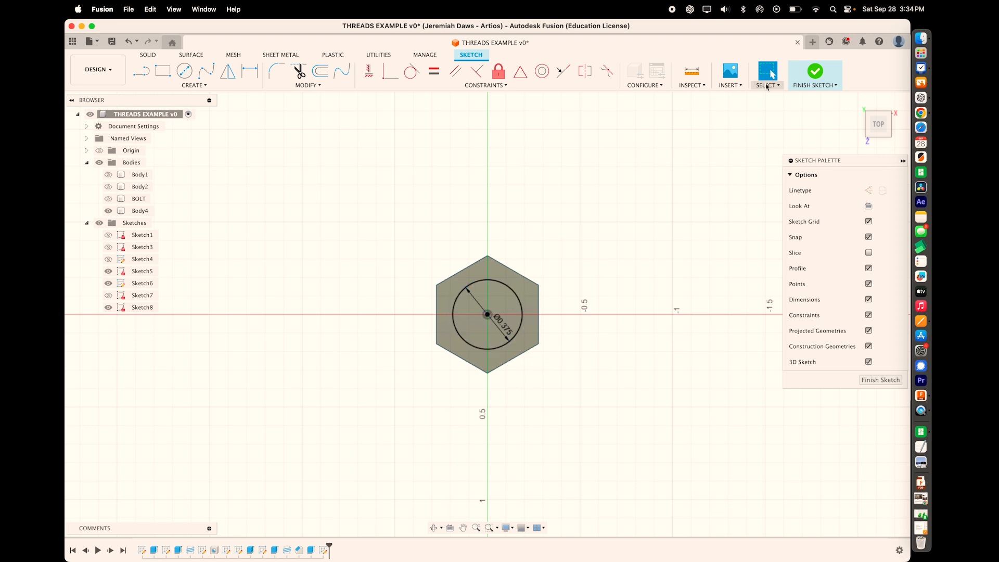
click(819, 72)
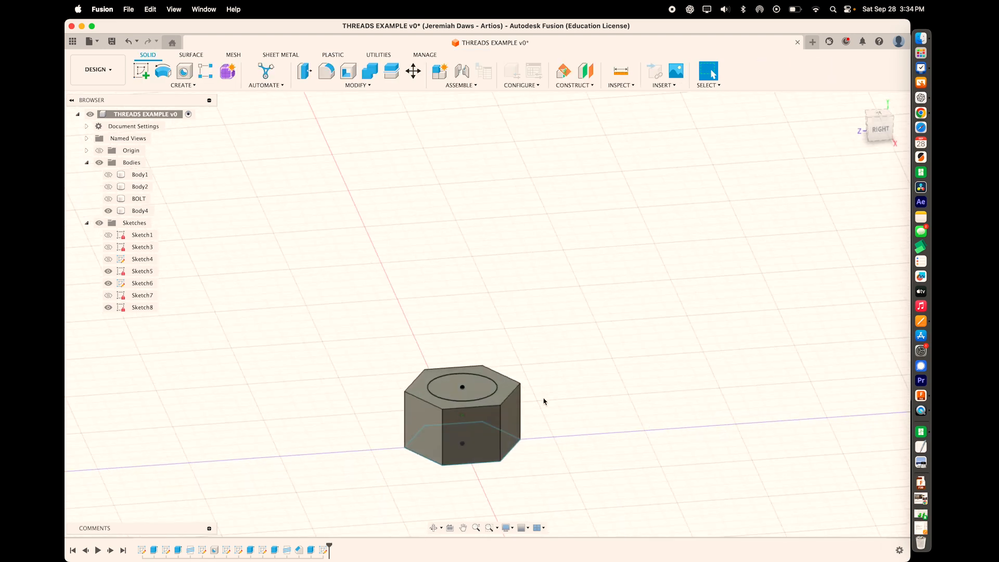
- Extrude the circle profile down through the whole nut body to cut its center hole
key(e)
click(466, 394)
drag(462, 340, 465, 523)
key(Return)
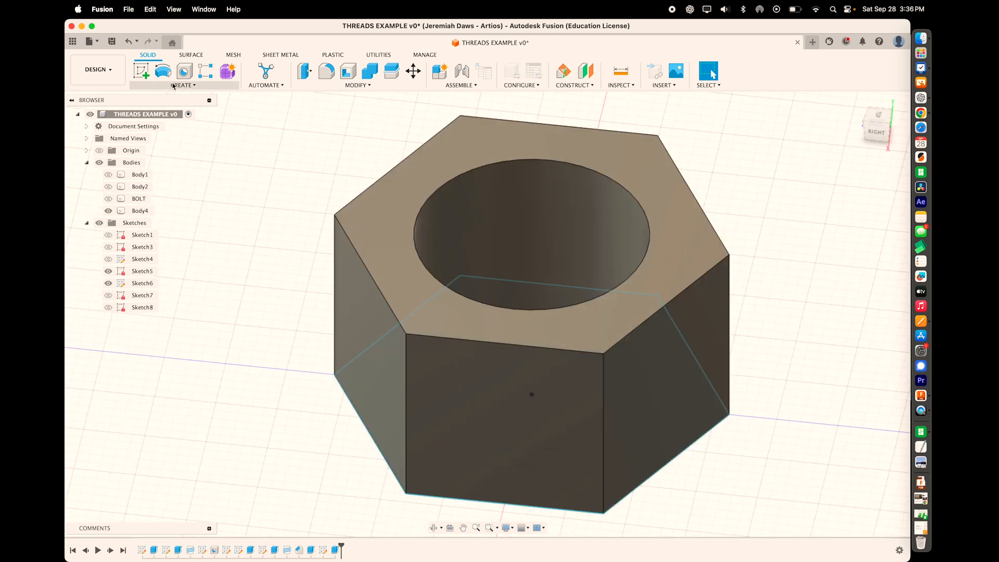
- Add a modeled, full-length 3/8-16 UNC right-hand thread to the nut's hole and inspect it from both ends
click(174, 86)
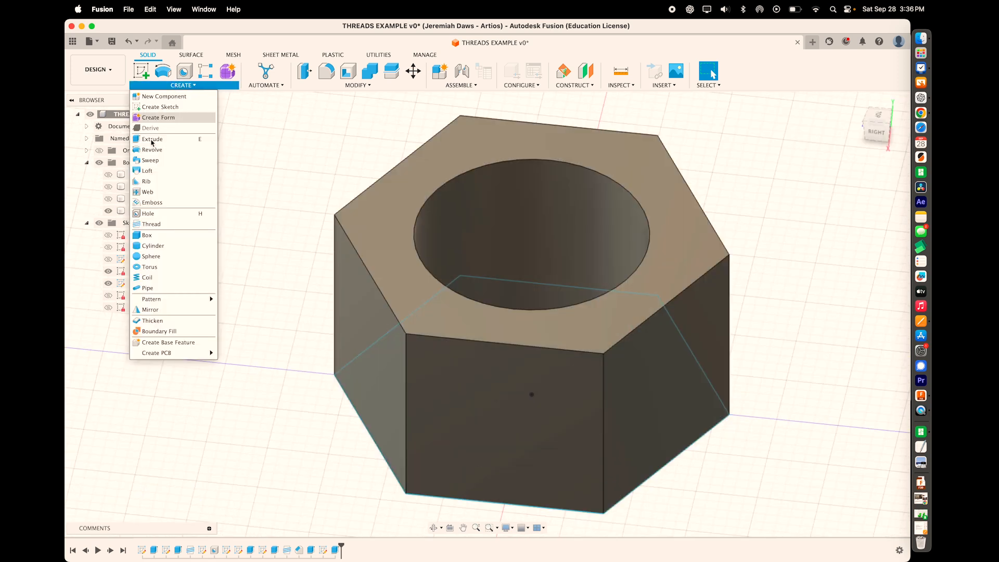
click(151, 224)
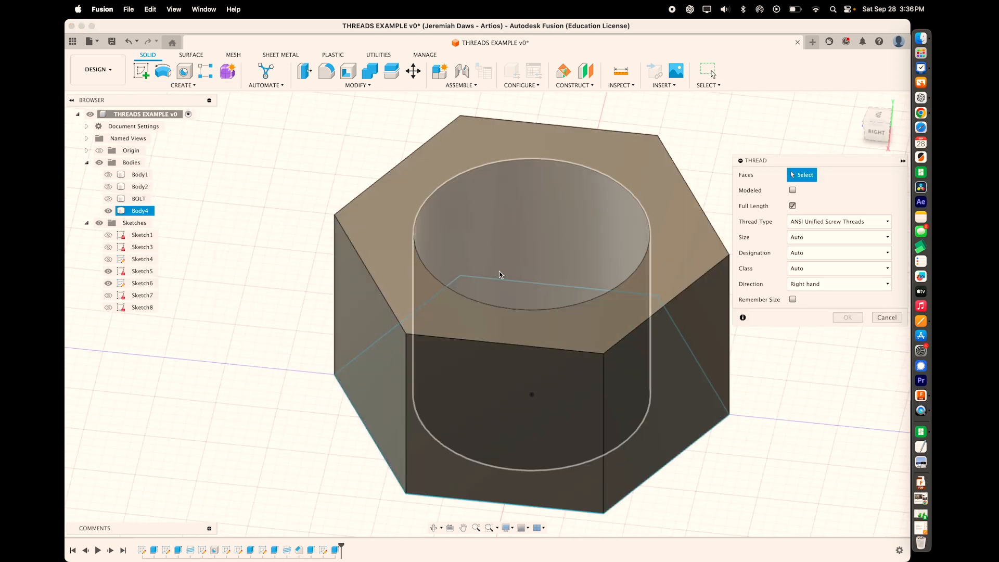
click(557, 239)
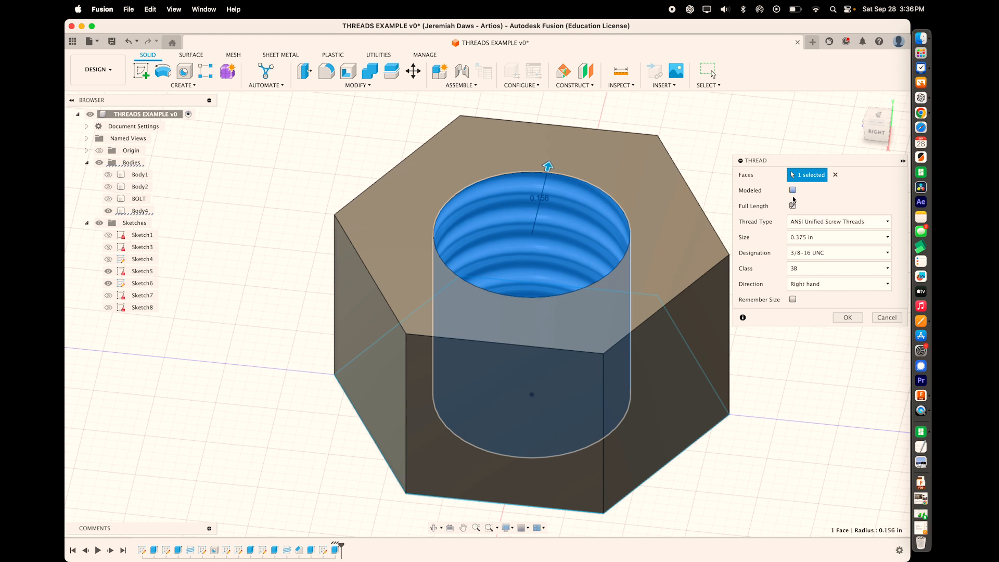
click(792, 190)
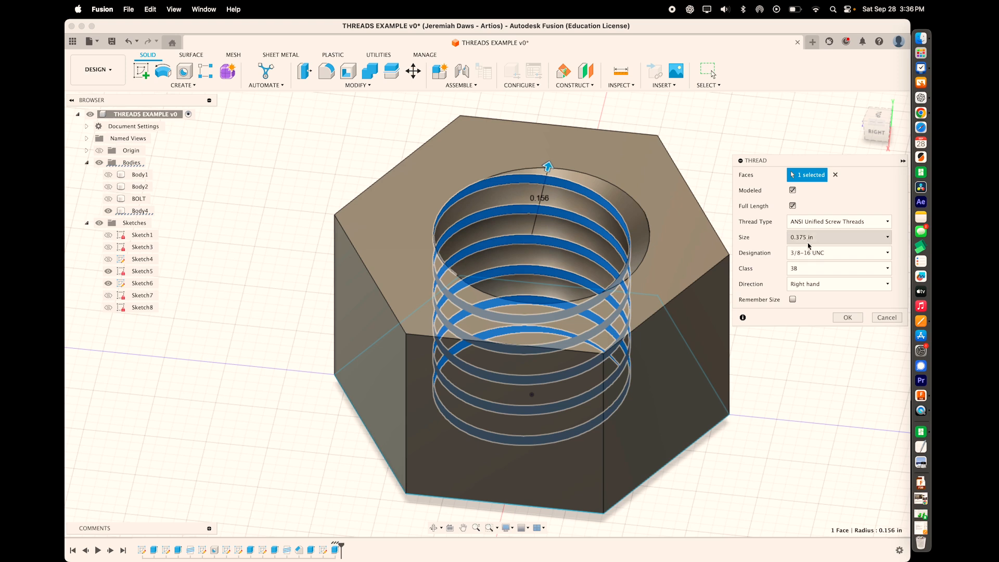
click(846, 318)
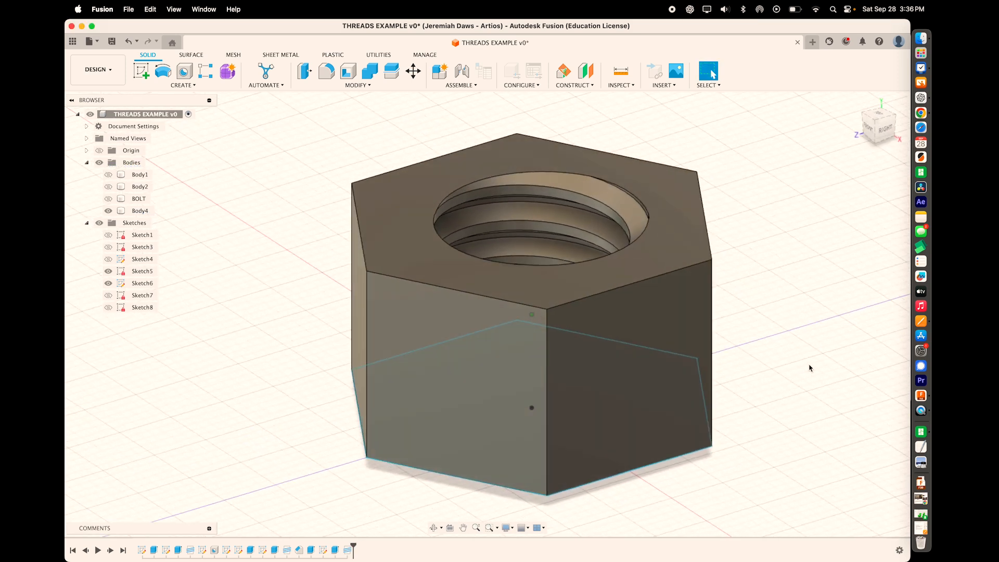
shift+scroll(809, 368, left, 10)
shift+scroll(809, 367, down, 15)
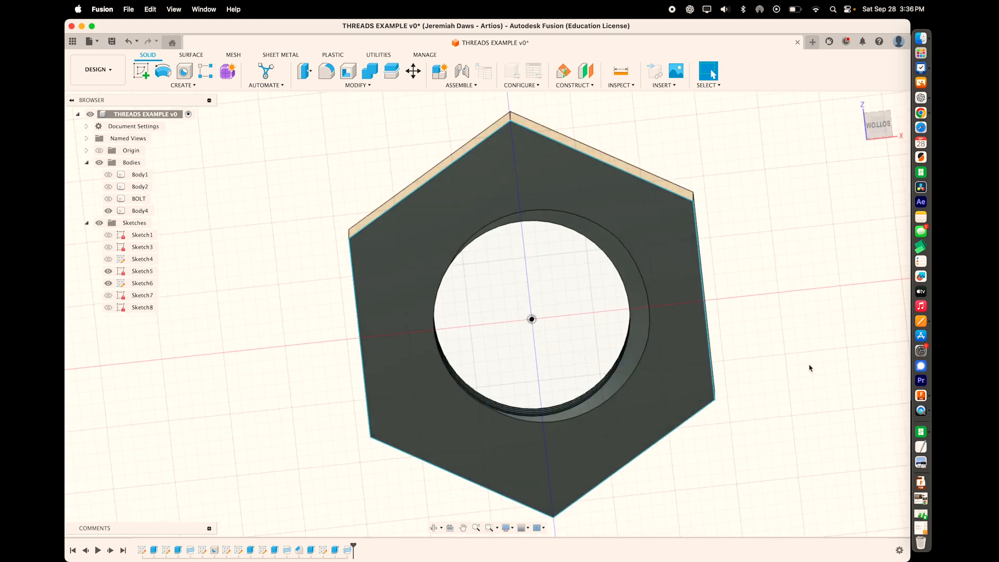
shift+scroll(809, 368, up, 15)
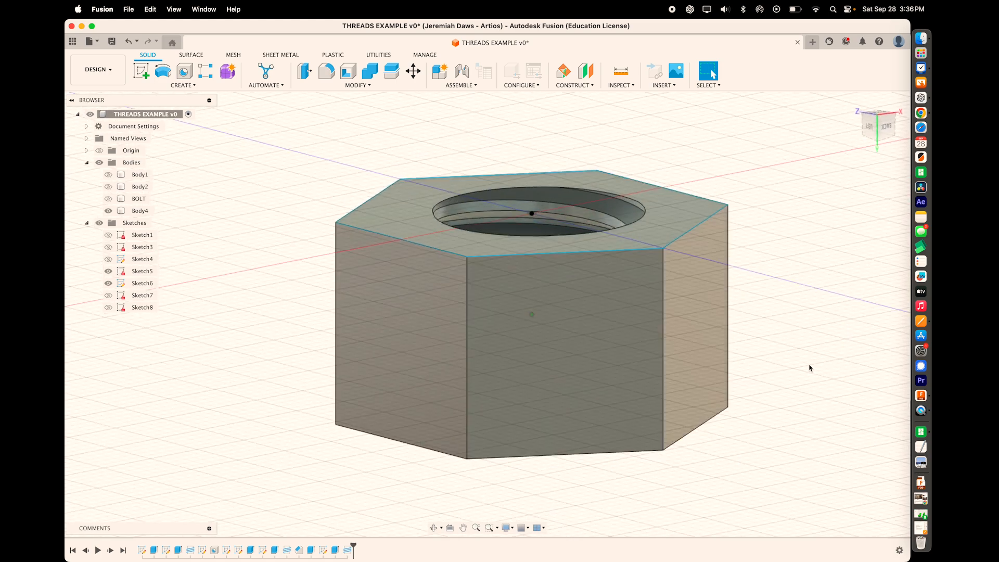
shift+scroll(808, 368, up, 5)
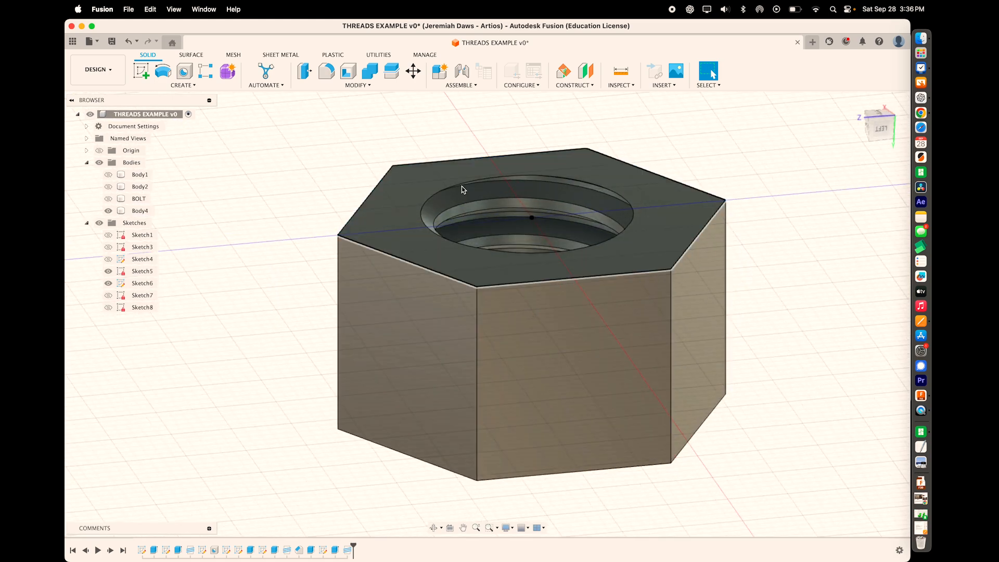
shift+scroll(690, 218, up, 15)
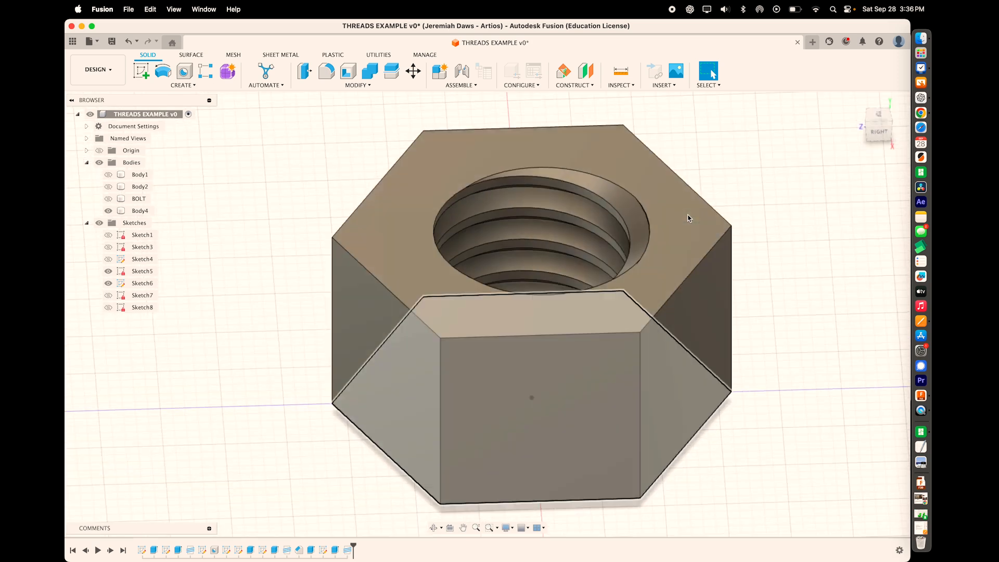
shift+scroll(689, 219, right, 6)
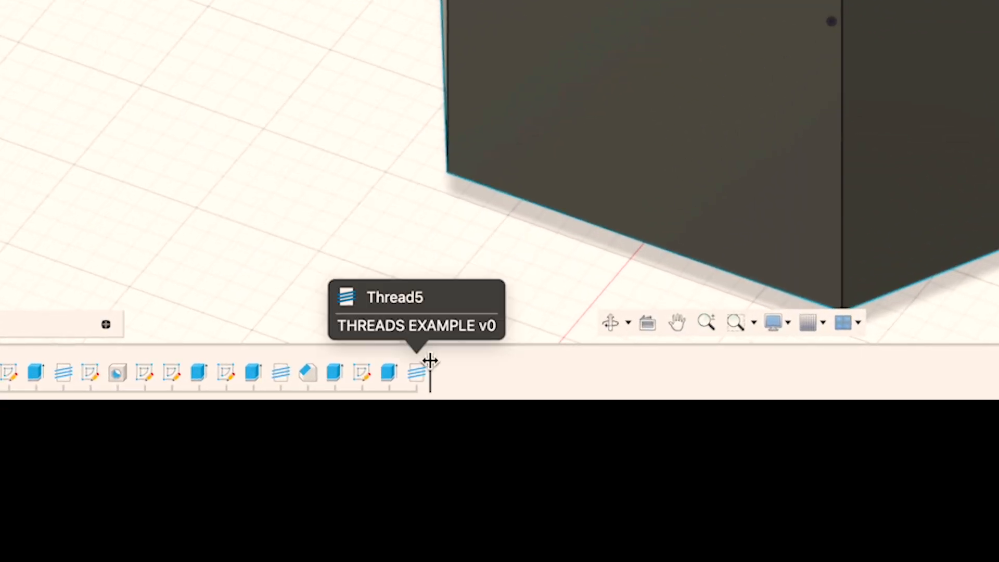
- Roll the history back to before the nut's thread and chamfer both hole edges by an equal distance of 0.03 in
drag(413, 358, 402, 359)
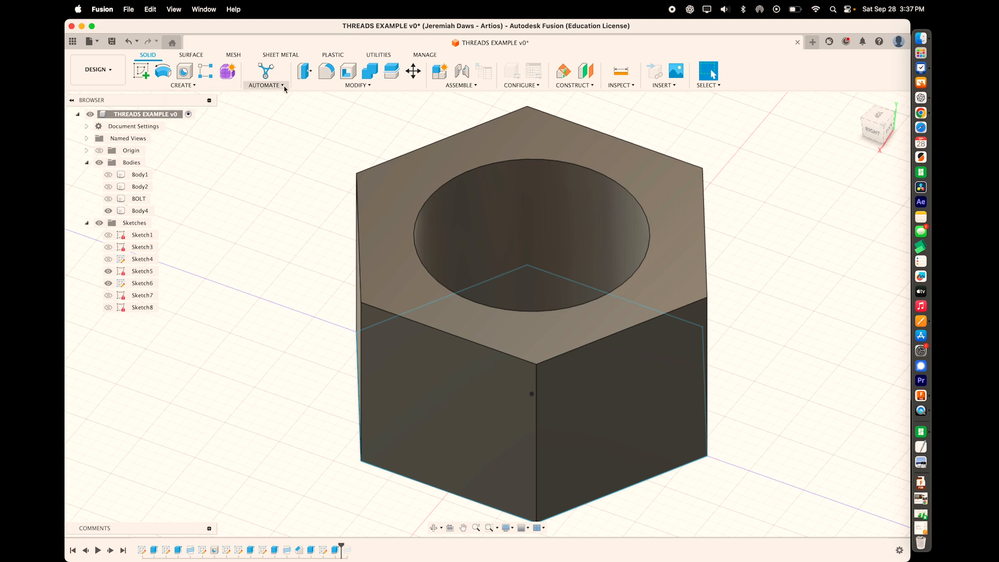
click(349, 85)
click(337, 118)
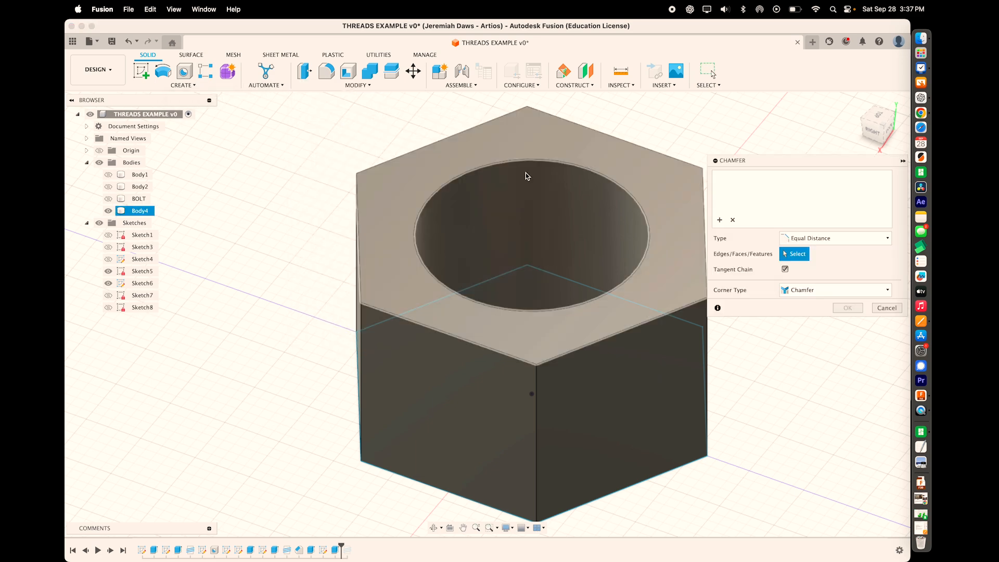
click(559, 163)
shift+scroll(561, 220, down, 10)
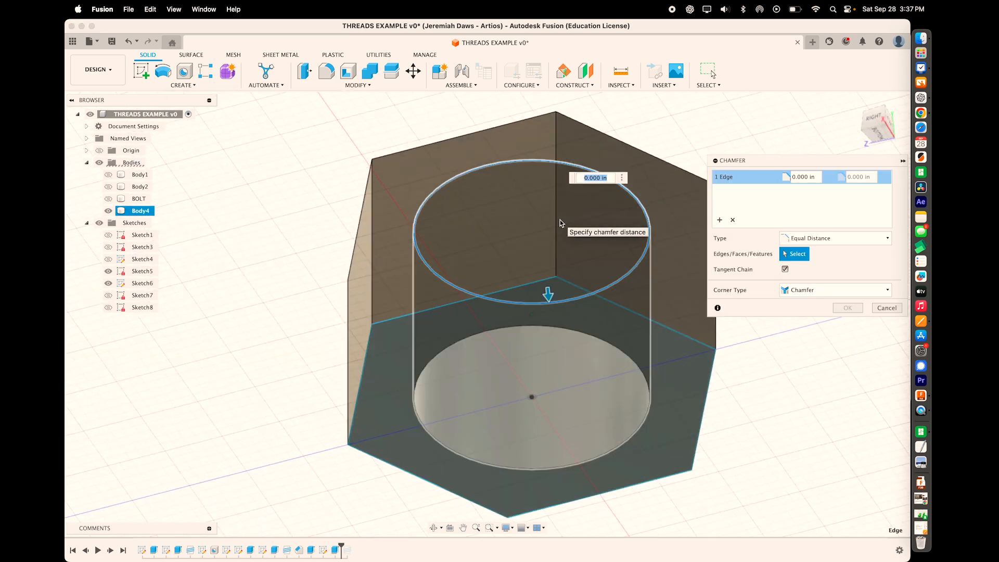
shift+scroll(594, 211, down, 5)
shift+scroll(595, 215, down, 10)
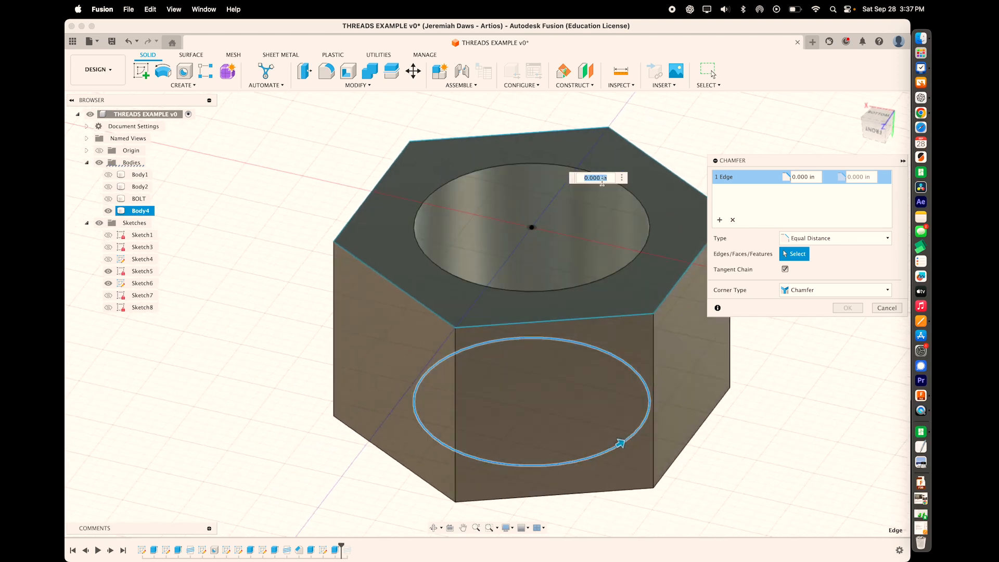
click(555, 167)
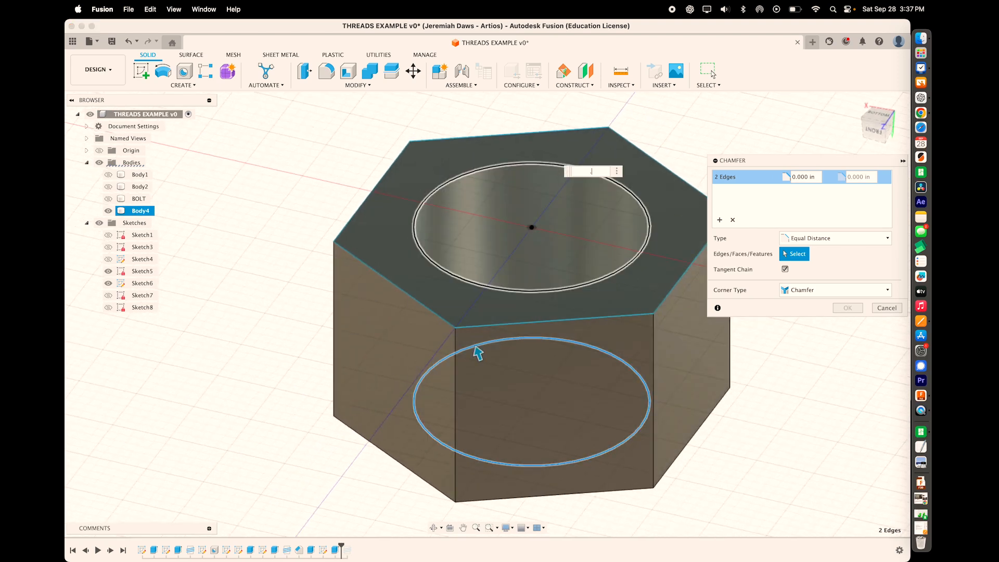
text(.03)
key(Return)
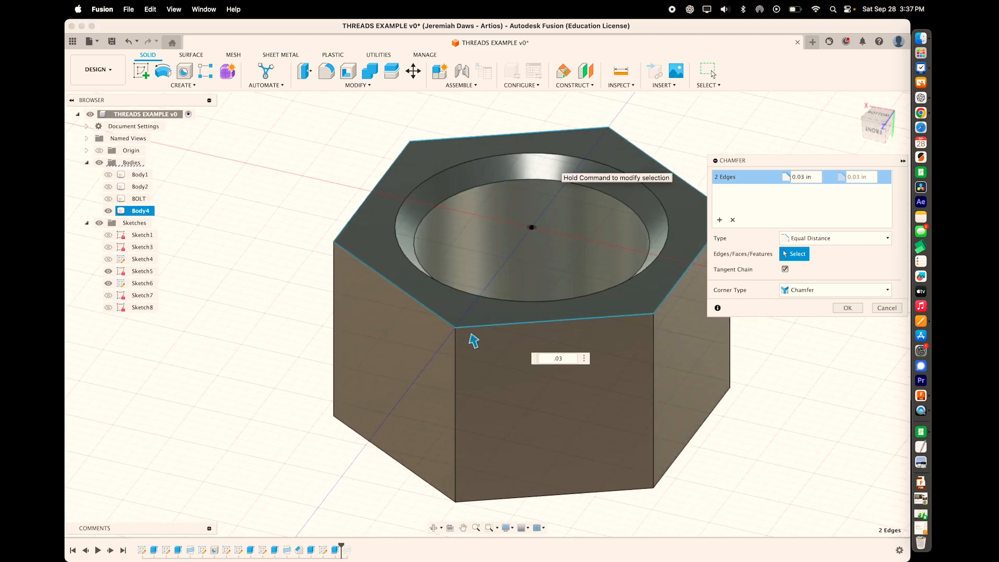
click(848, 307)
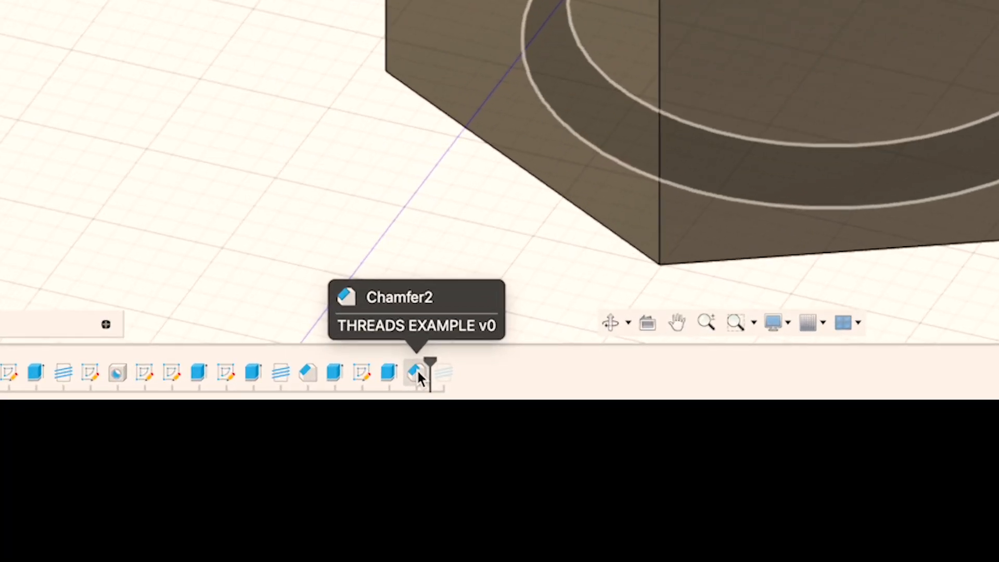
- Reorder the hole chamfer to follow the nut's thread, restore the full history and inspect the thread entry
click(346, 550)
drag(418, 370, 472, 372)
drag(405, 361, 464, 359)
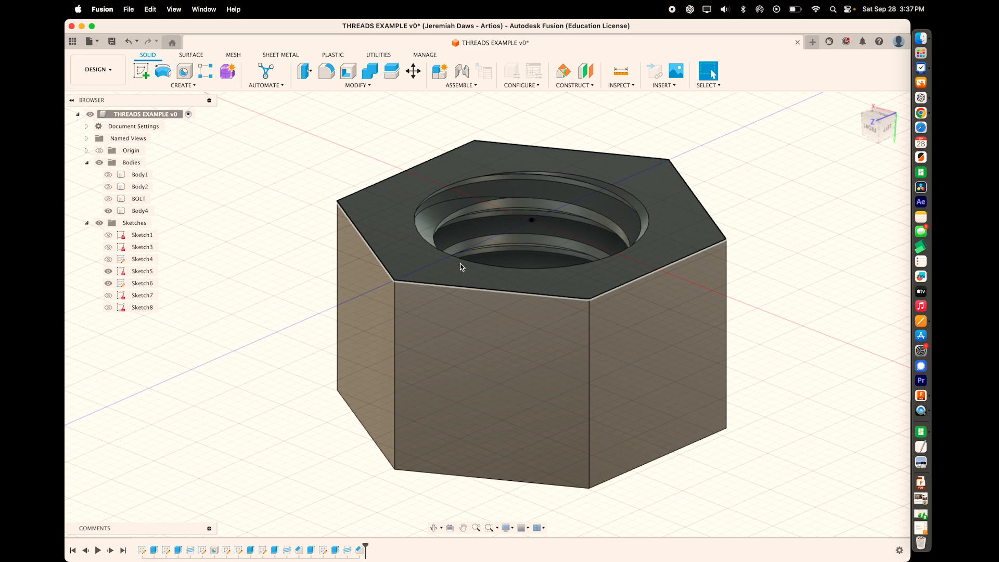
click(449, 242)
shift+middle_drag(384, 328, 372, 342)
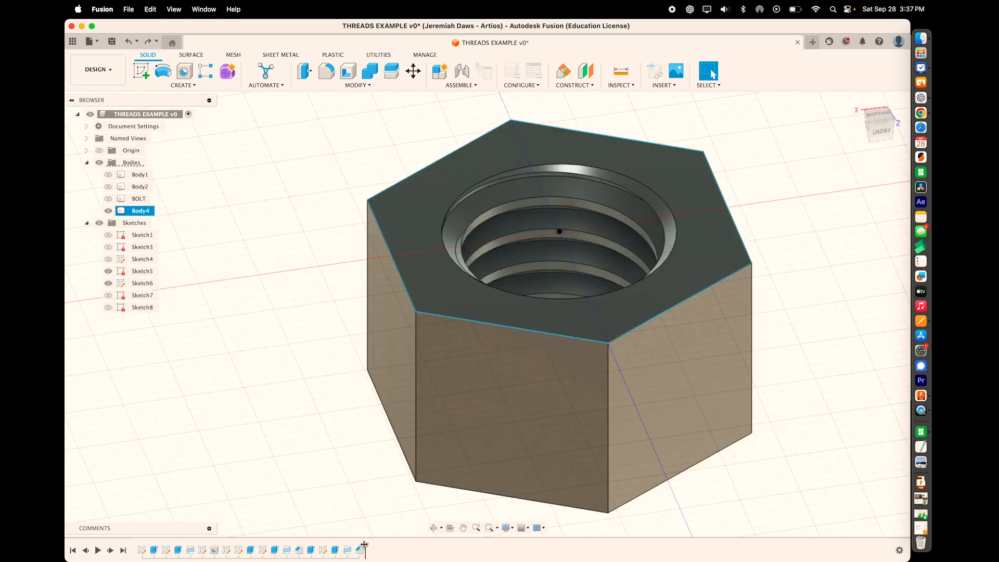
drag(365, 544, 347, 544)
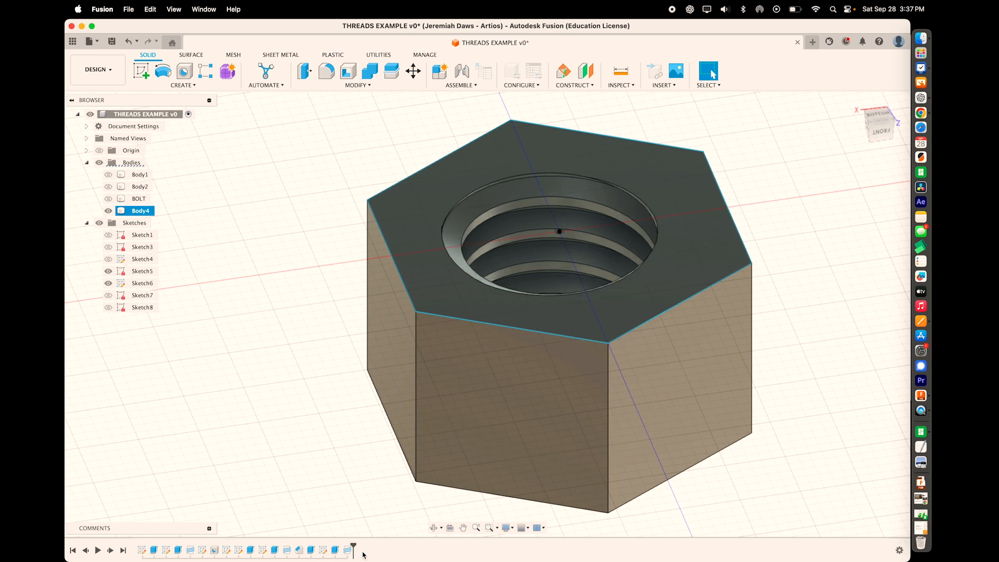
click(321, 87)
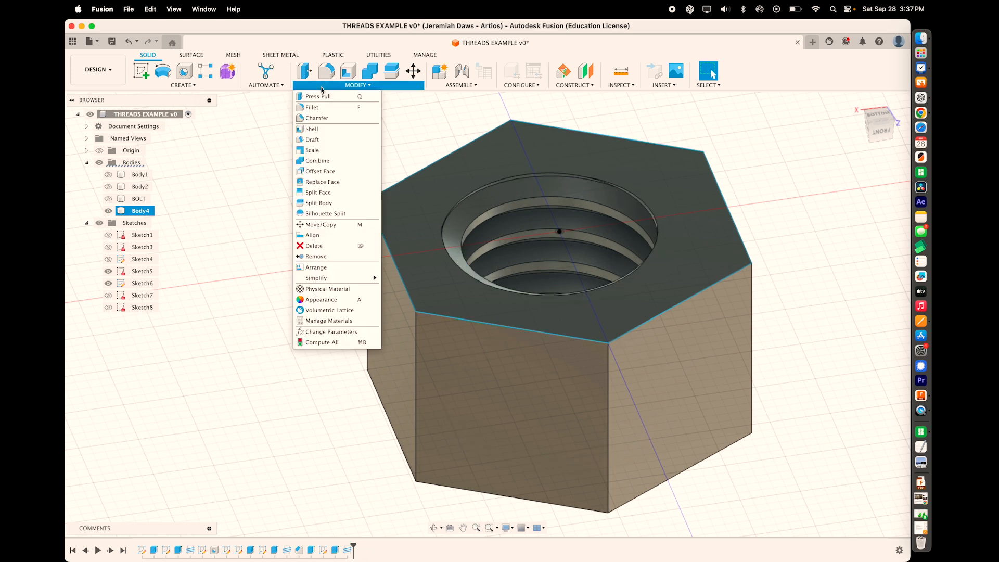
click(317, 118)
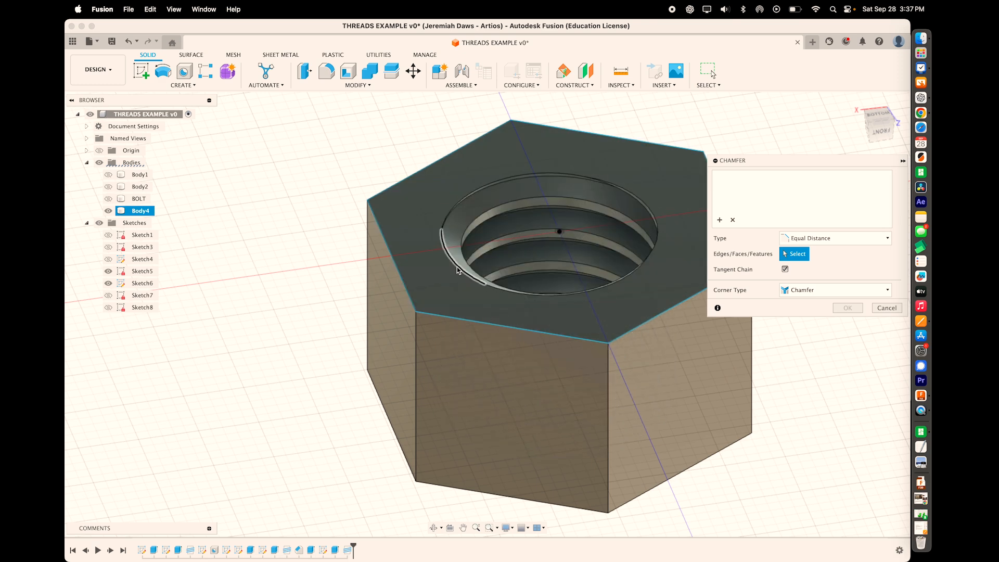
click(888, 307)
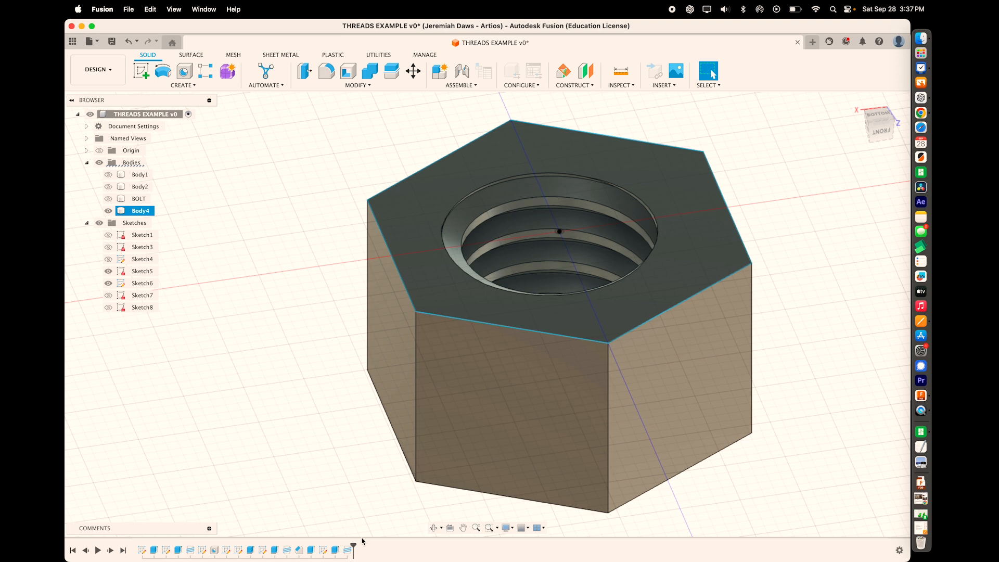
- Roll the history back to before the nut's thread and chamfer both hole edges by an equal distance of 0.03 in
drag(353, 544, 340, 544)
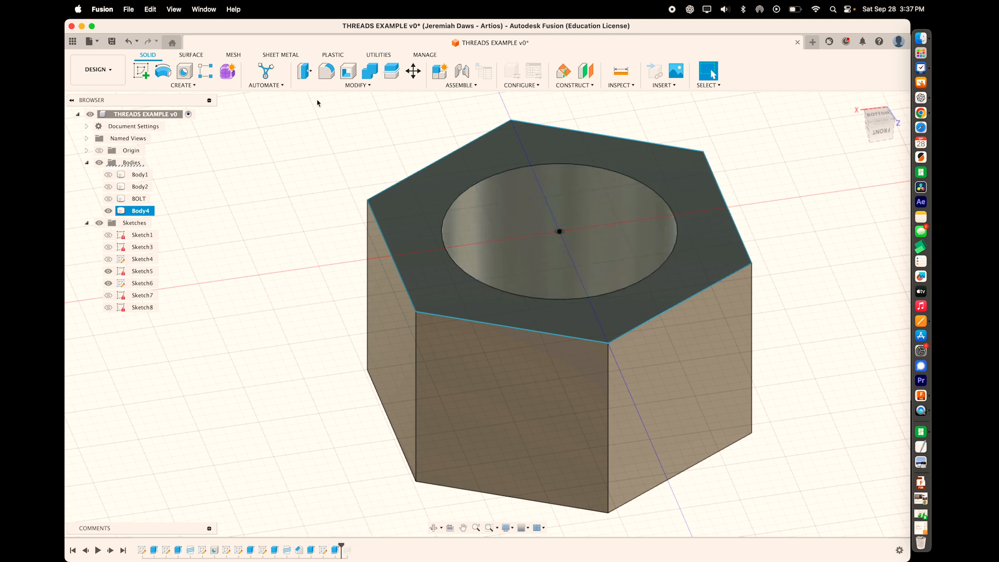
click(331, 86)
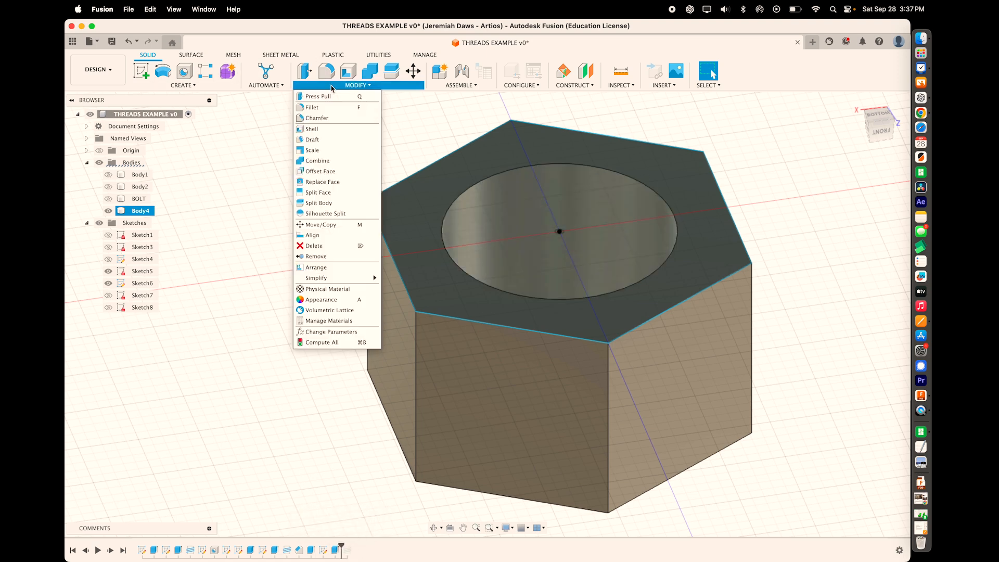
click(336, 117)
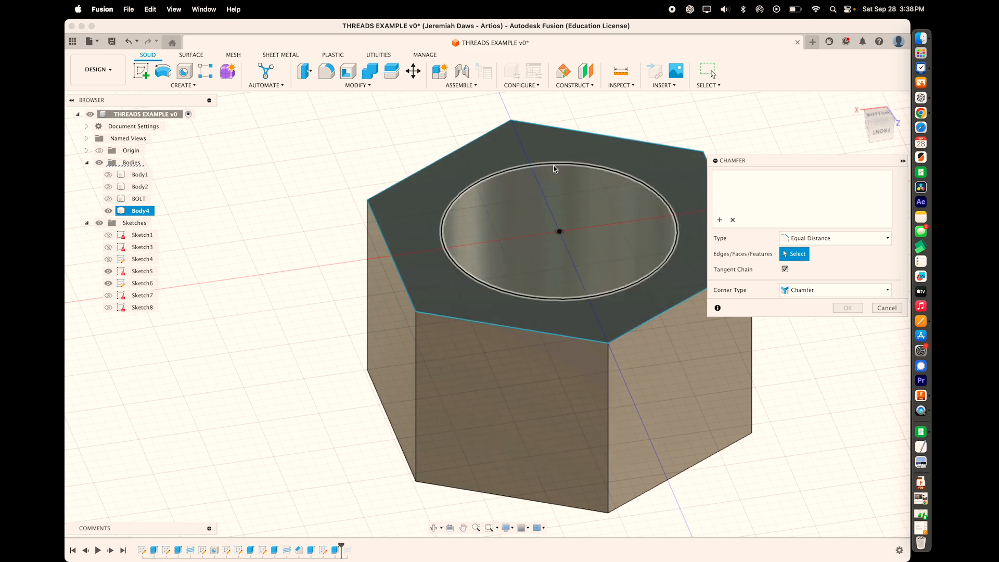
click(554, 165)
mouse_move(554, 165)
shift+middle_down()
mouse_move(553, 250)
mouse_move(553, 174)
shift+middle_up()
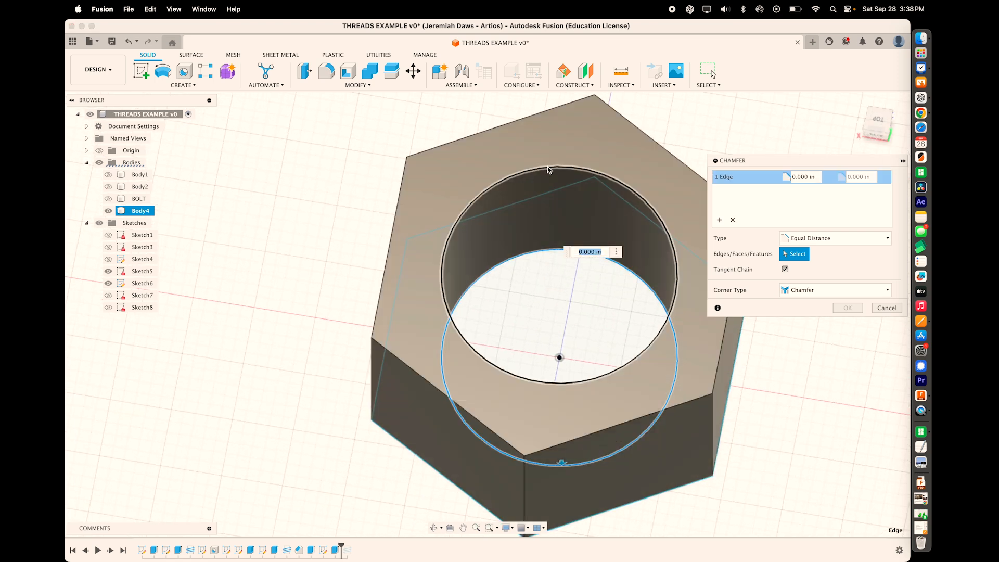
click(548, 169)
text(.0)
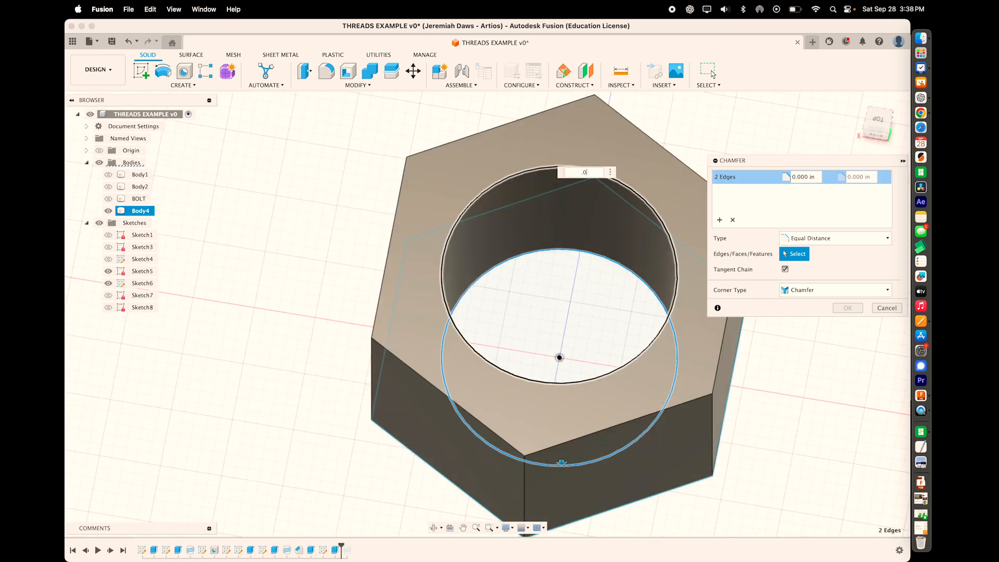
text(3)
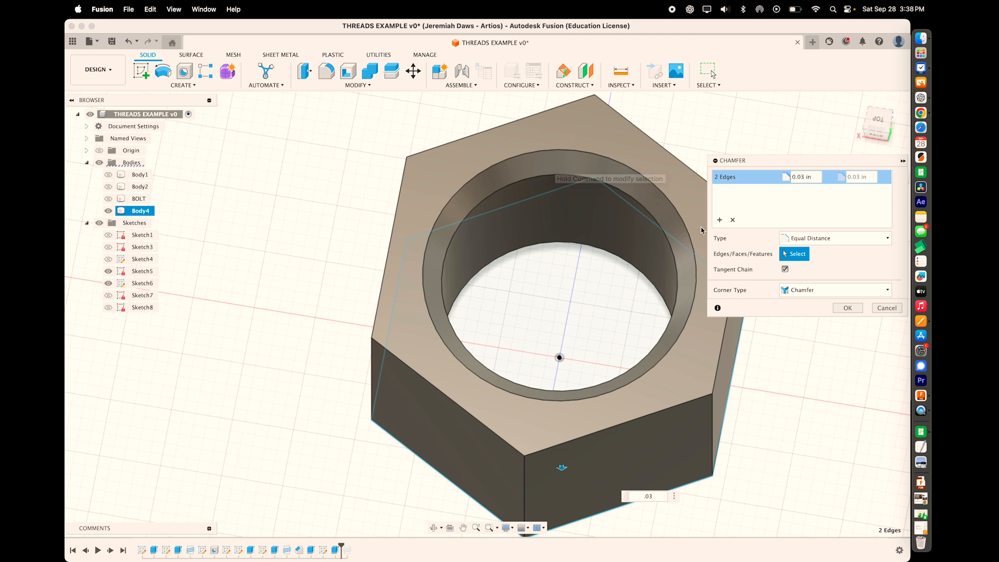
click(847, 308)
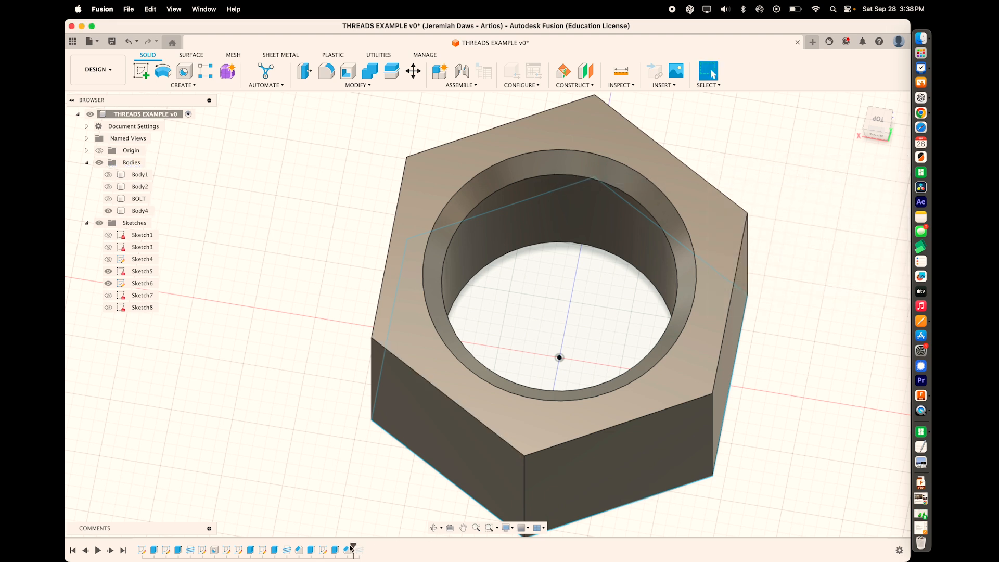
- Place the hole chamfer after the nut's thread in the history, restore all features and inspect both thread entries
mouse_move(352, 546)
mouse_down()
mouse_move(341, 546)
mouse_move(403, 548)
mouse_up()
shift+scroll(359, 385, down, 10)
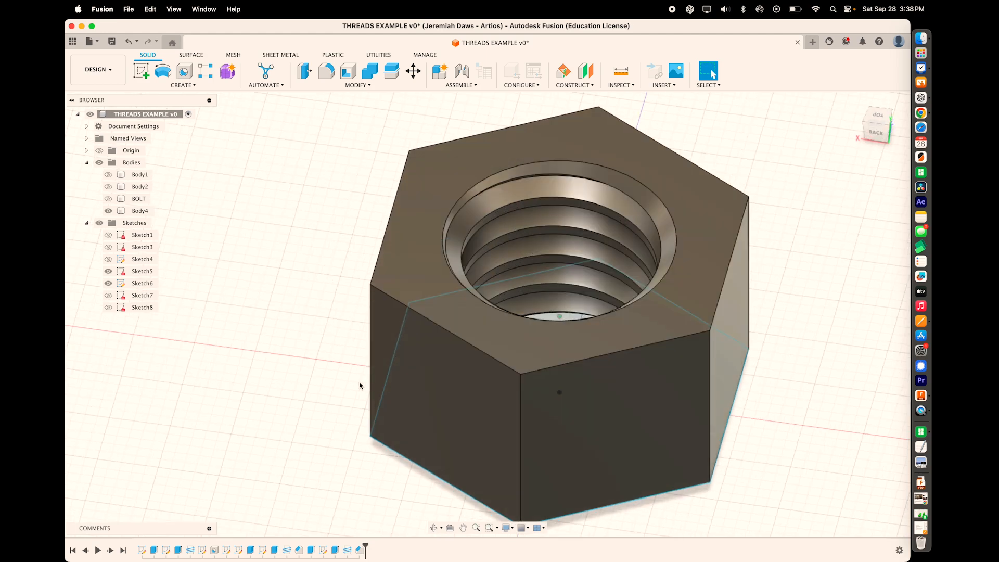
shift+scroll(360, 385, down, 10)
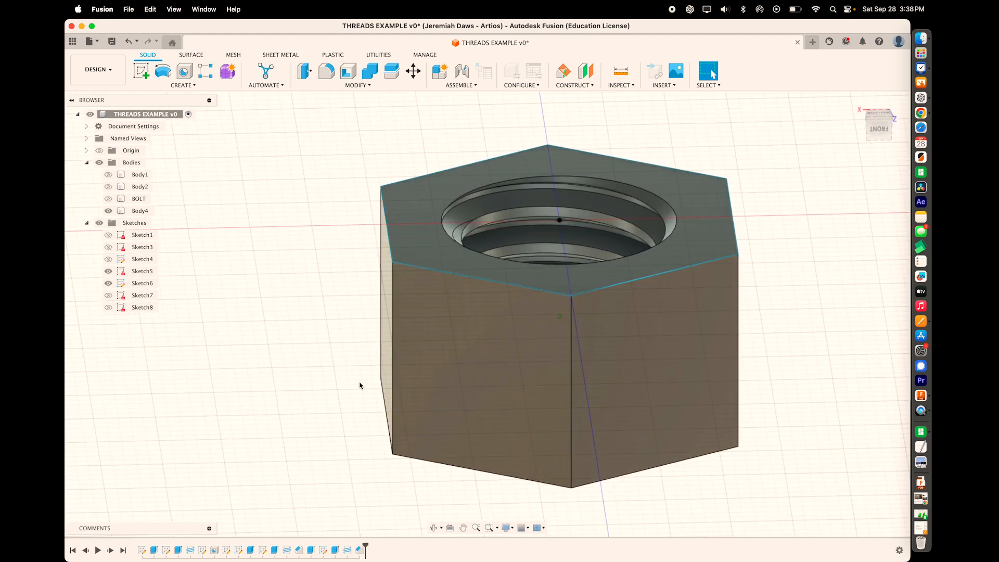
shift+scroll(359, 385, right, 10)
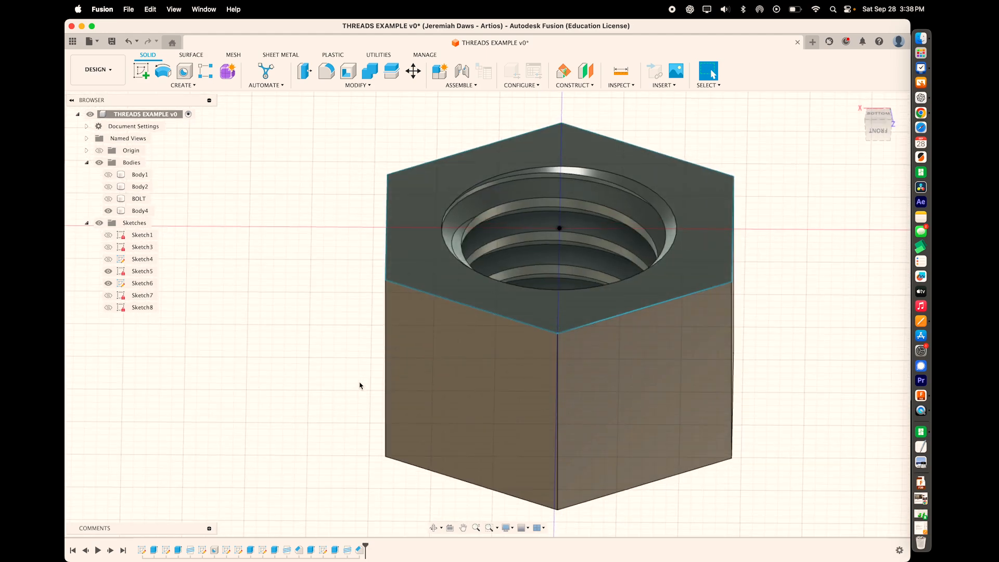
shift+scroll(360, 385, left, 10)
scroll(360, 386, down, 5)
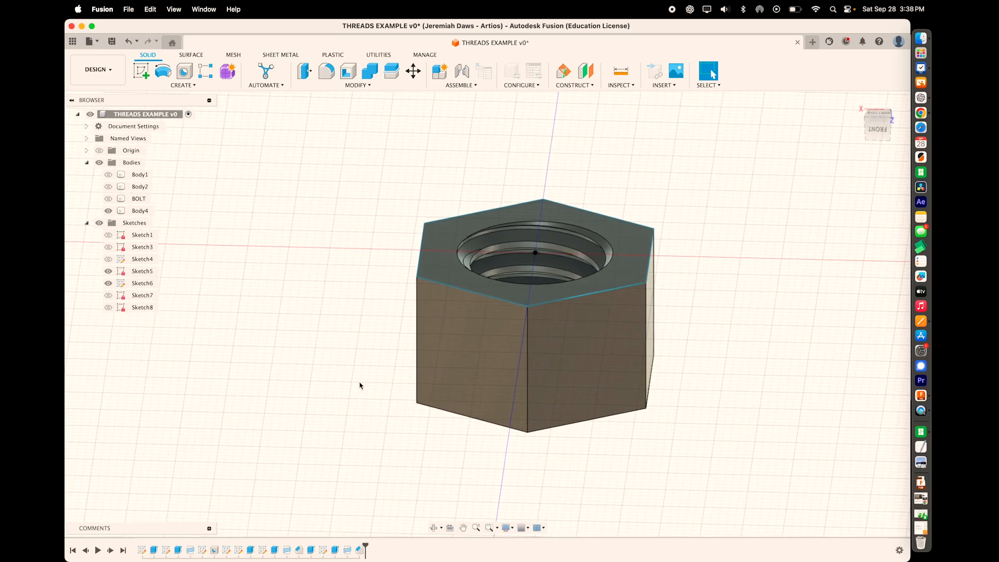
- Show the bolt alongside the nut and rename the nut's body as NUT
click(109, 199)
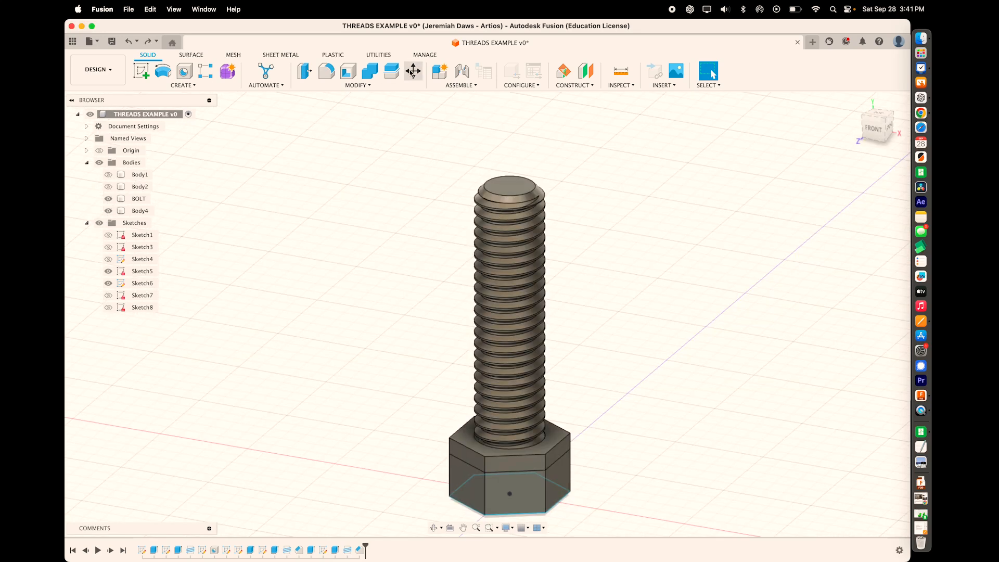
click(412, 72)
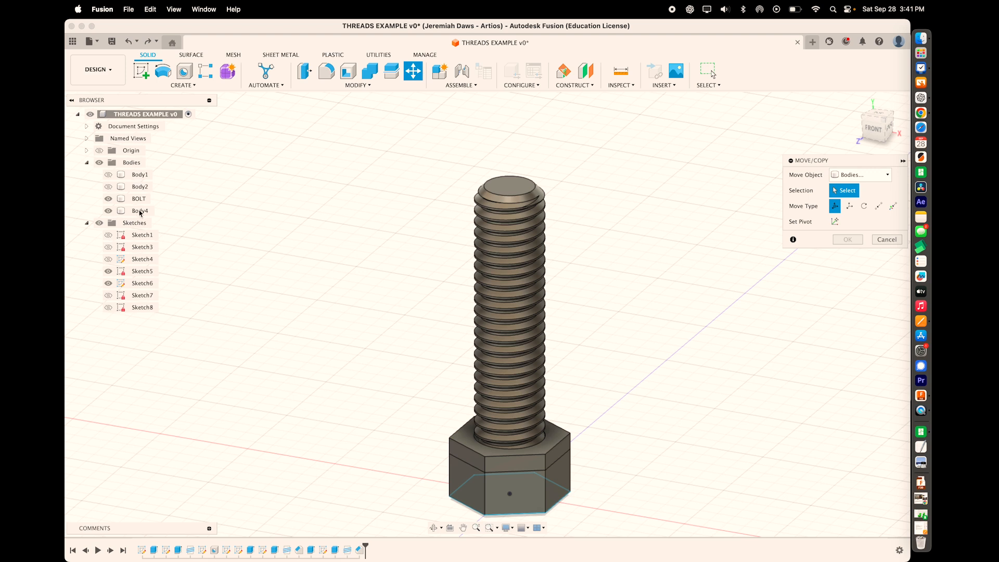
click(140, 211)
key(Escape)
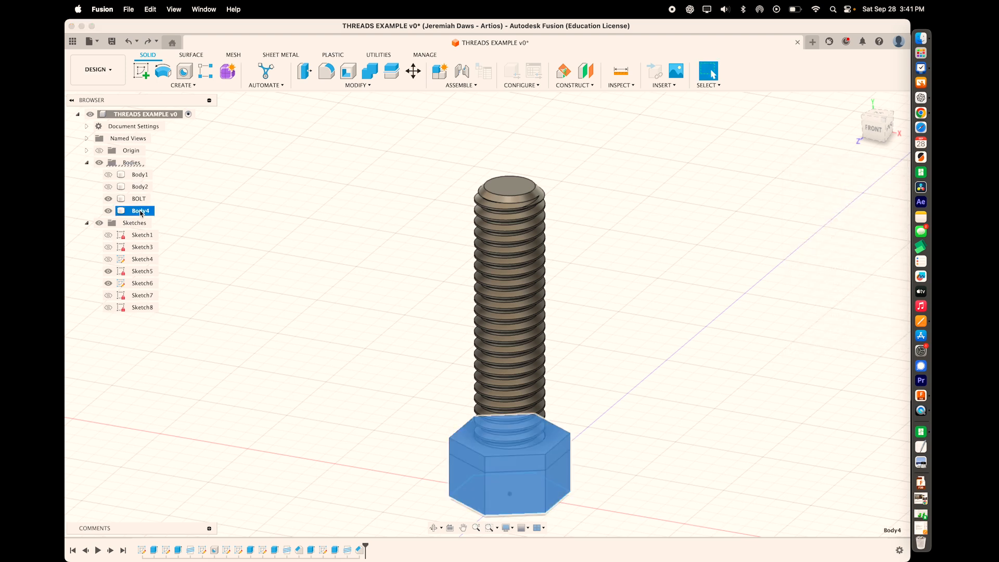
click(144, 211)
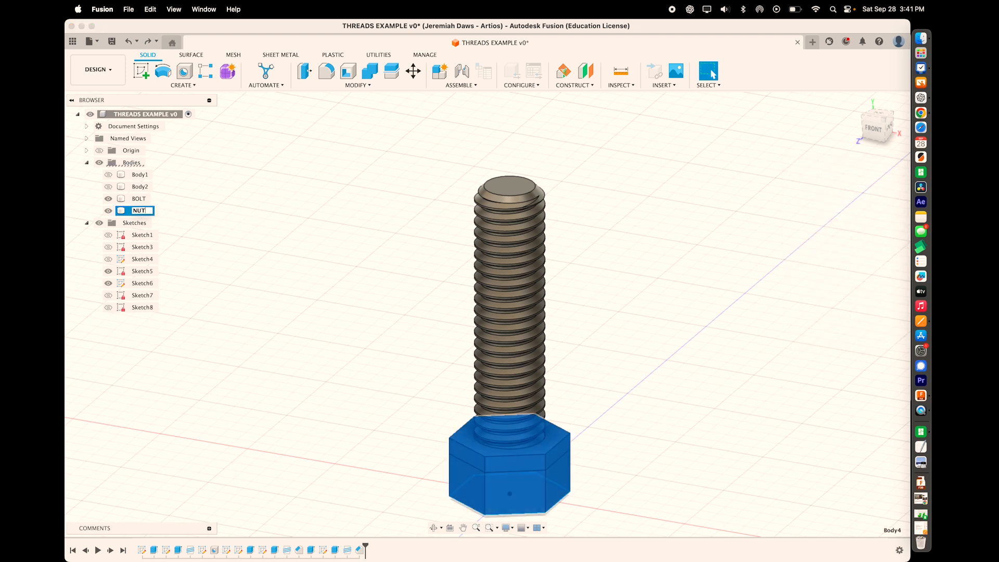
- Move the nut body straight up to about the middle of the bolt's threaded shank
click(412, 72)
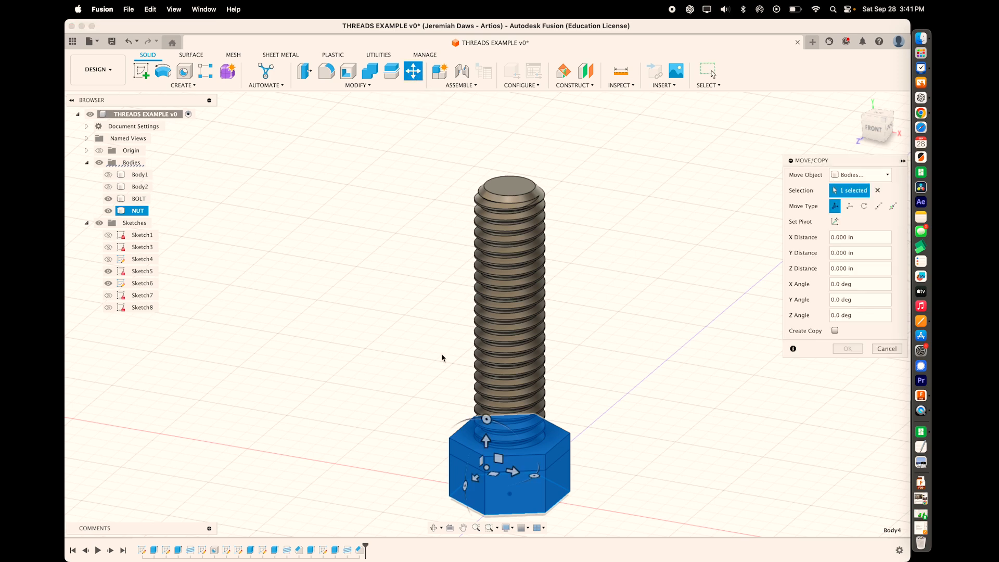
drag(486, 443, 515, 285)
key(Return)
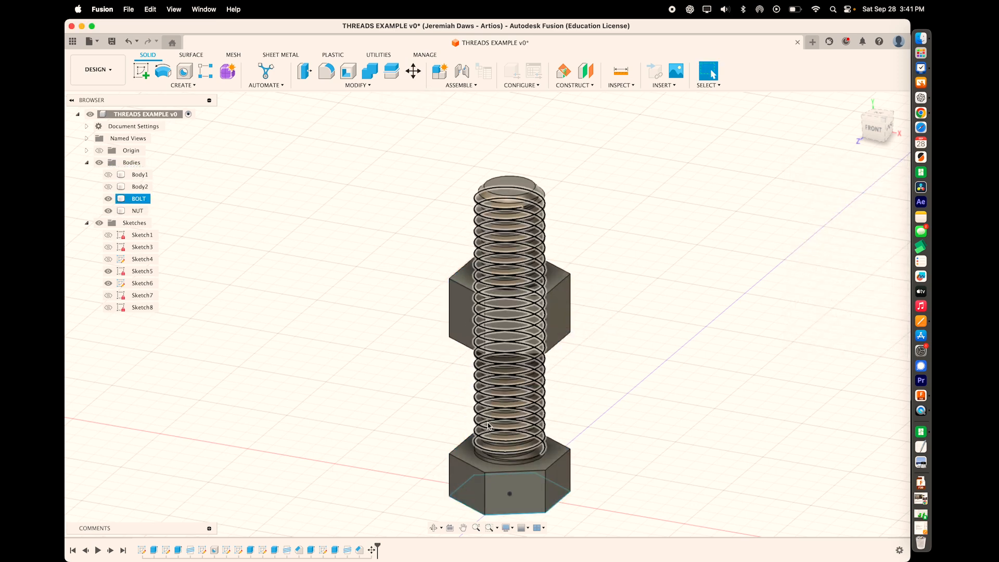
- Offset the upper and lower flank faces of the bolt's thread by -0.003 in to create clearance
shift+scroll(372, 418, left, 5)
shift+scroll(372, 418, right, 5)
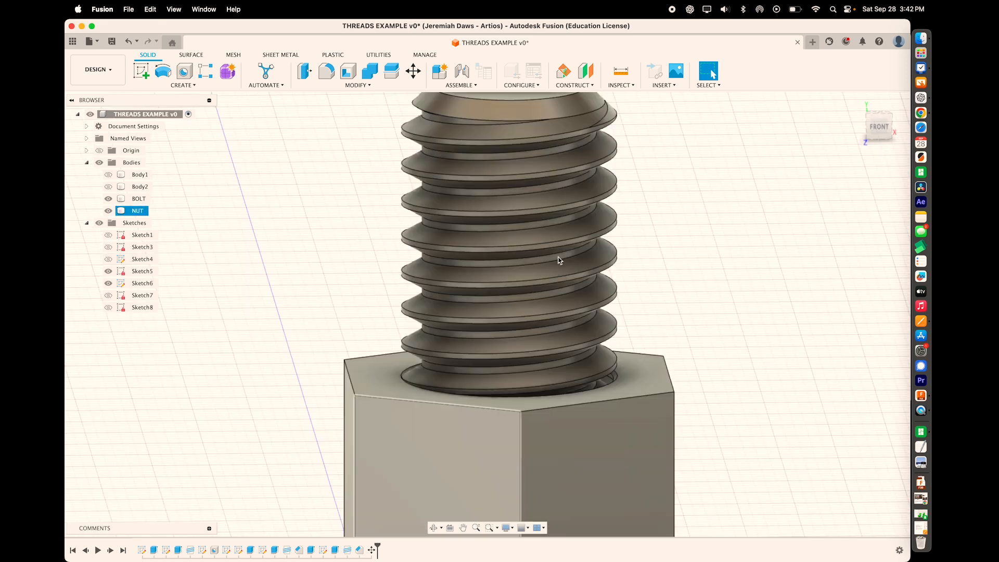
scroll(557, 257, up, 2)
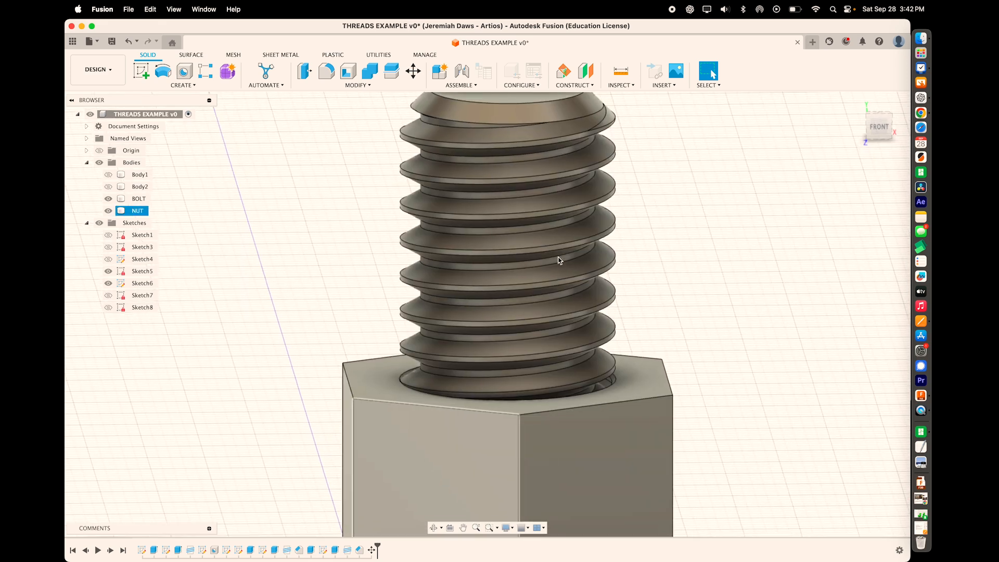
click(590, 242)
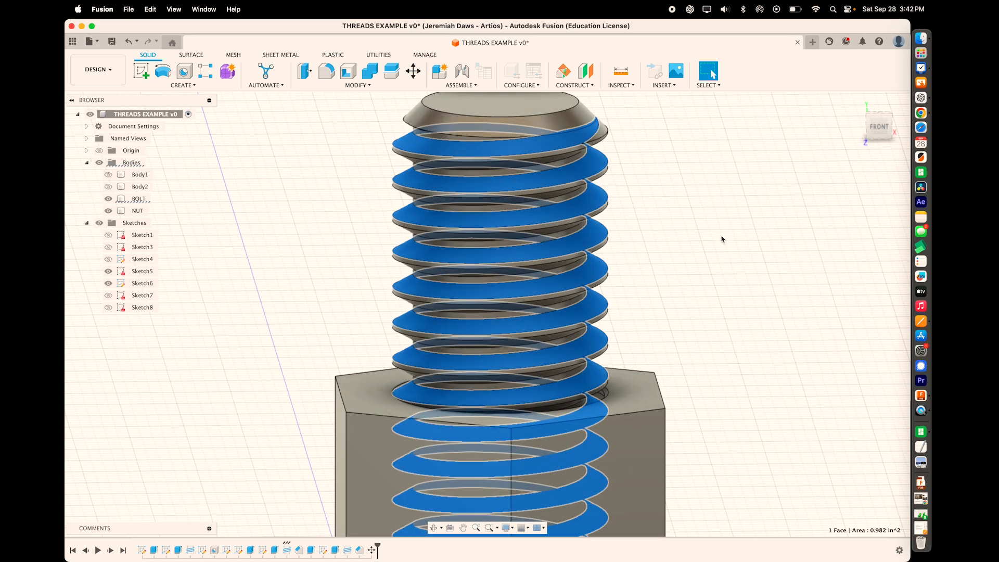
shift+middle_drag(676, 263, 644, 238)
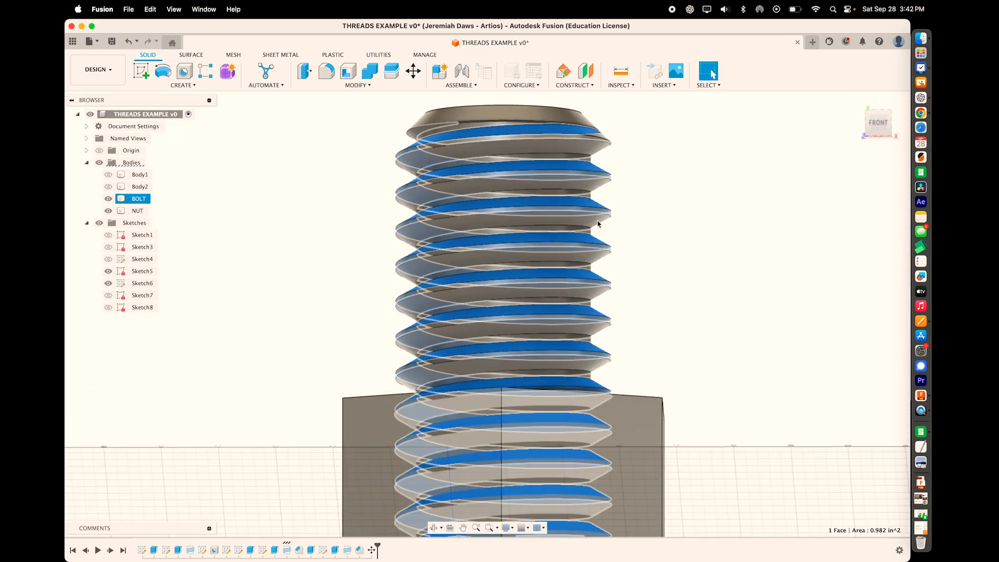
click(612, 221)
shift+scroll(708, 231, up, 5)
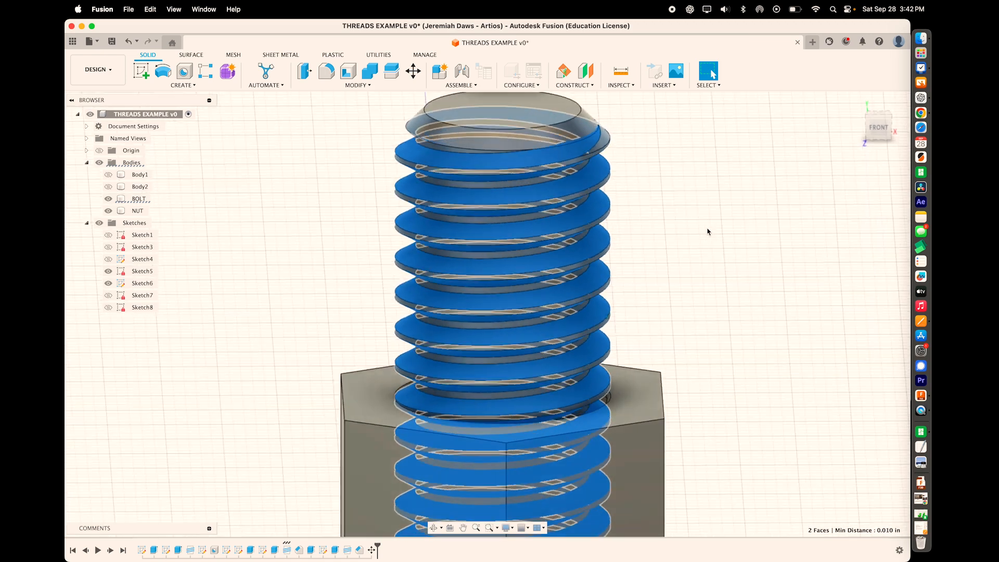
shift+scroll(708, 231, down, 8)
shift+scroll(707, 231, up, 5)
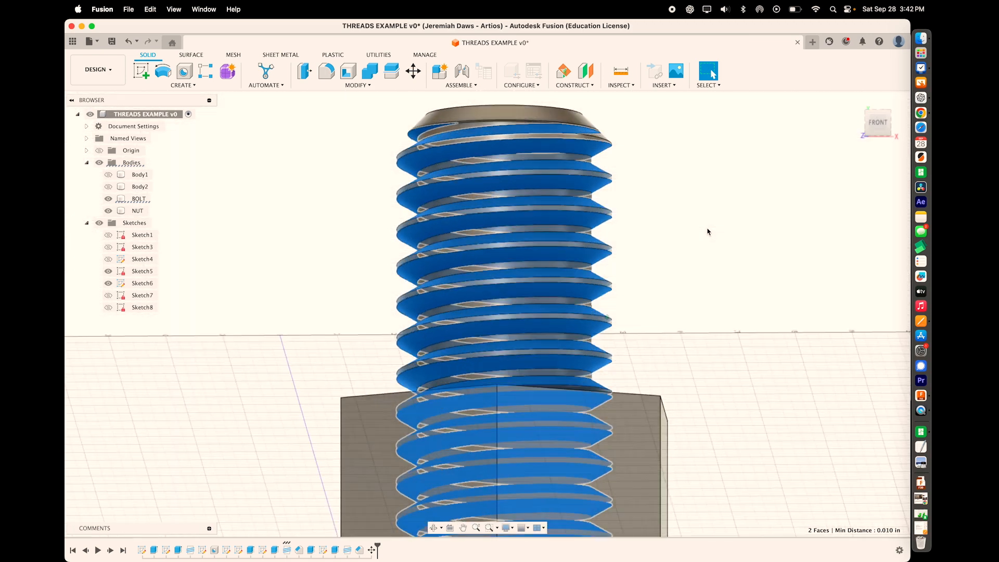
shift+scroll(707, 232, up, 2)
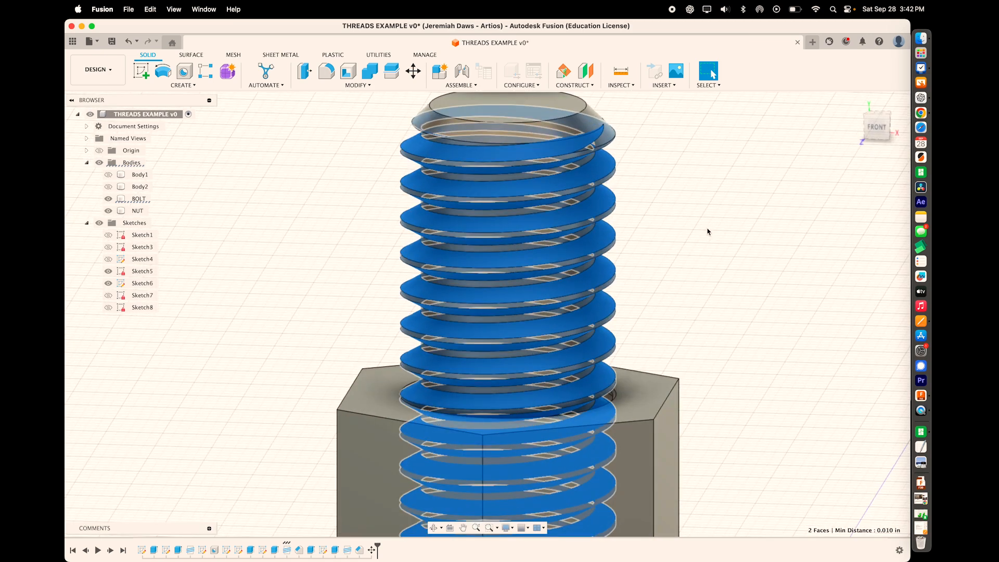
click(304, 73)
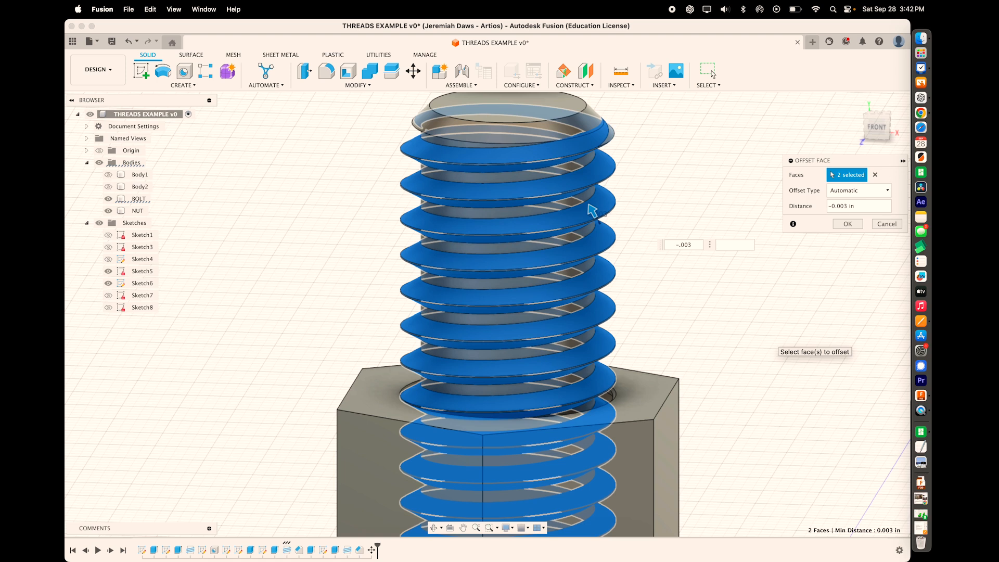
key(Return)
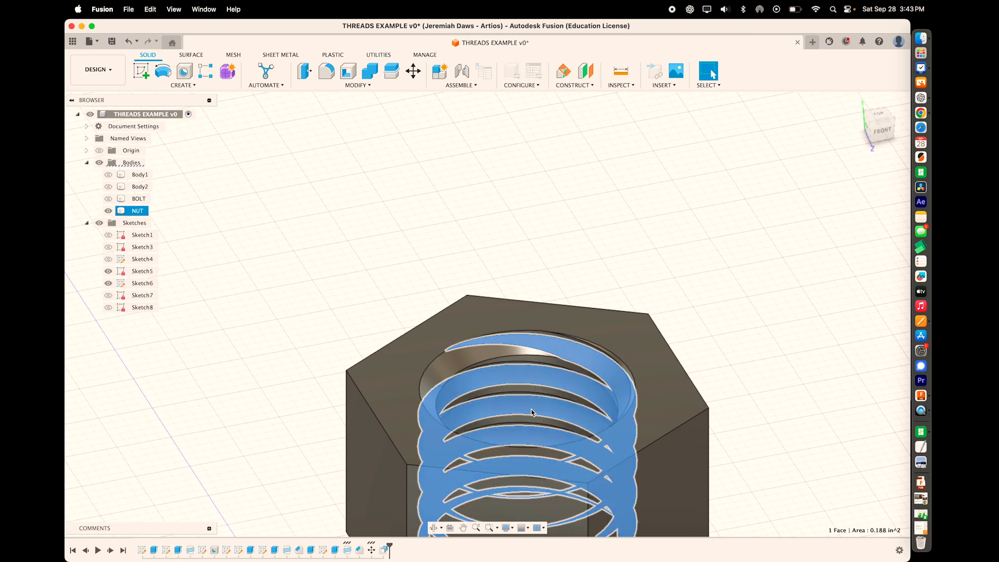
- Offset the two thread flank faces inside the nut by -0.003 in
shift+middle_drag(531, 412, 546, 485)
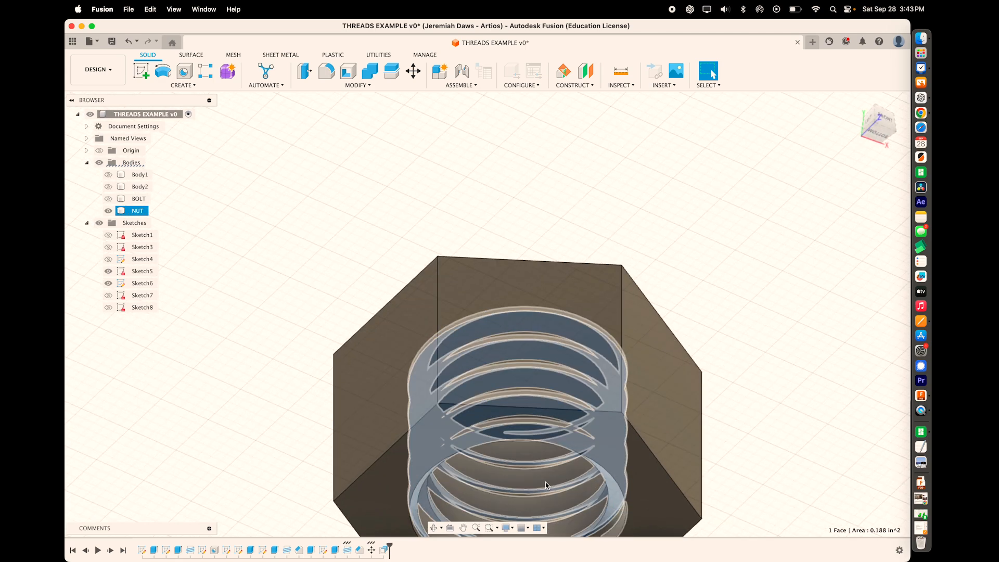
shift+scroll(551, 476, left, 10)
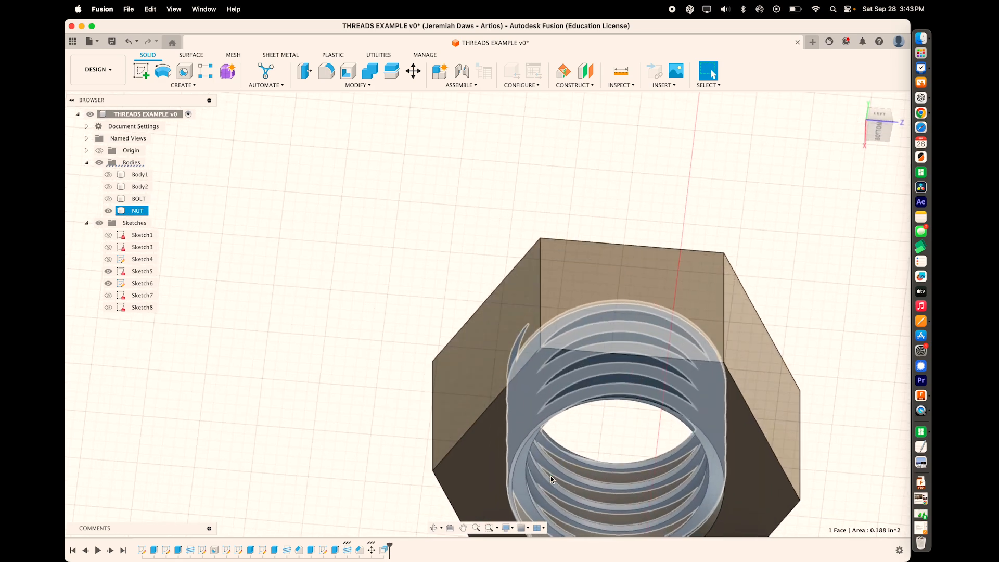
shift+click(602, 499)
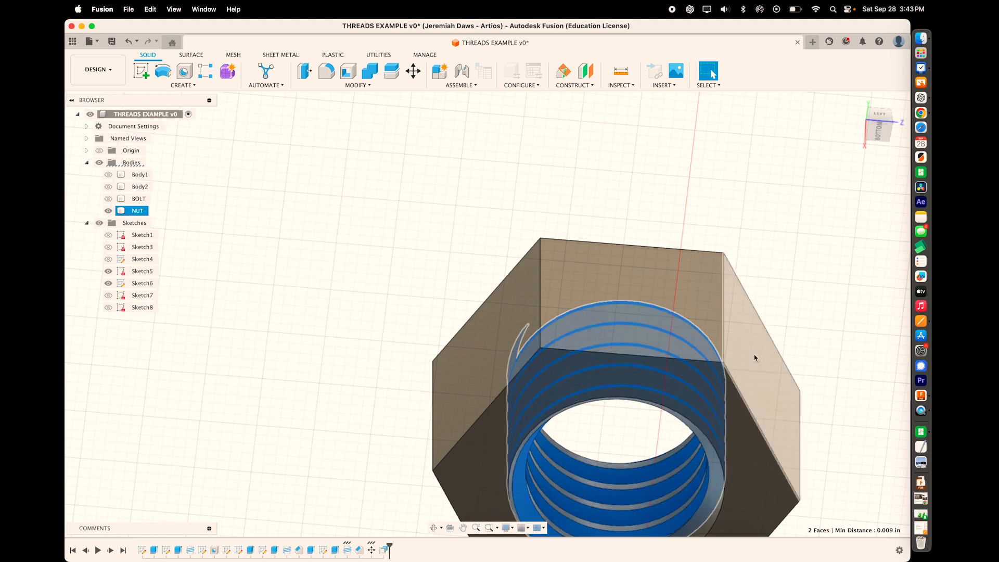
shift+scroll(754, 357, up, 10)
shift+scroll(754, 357, up, 10)
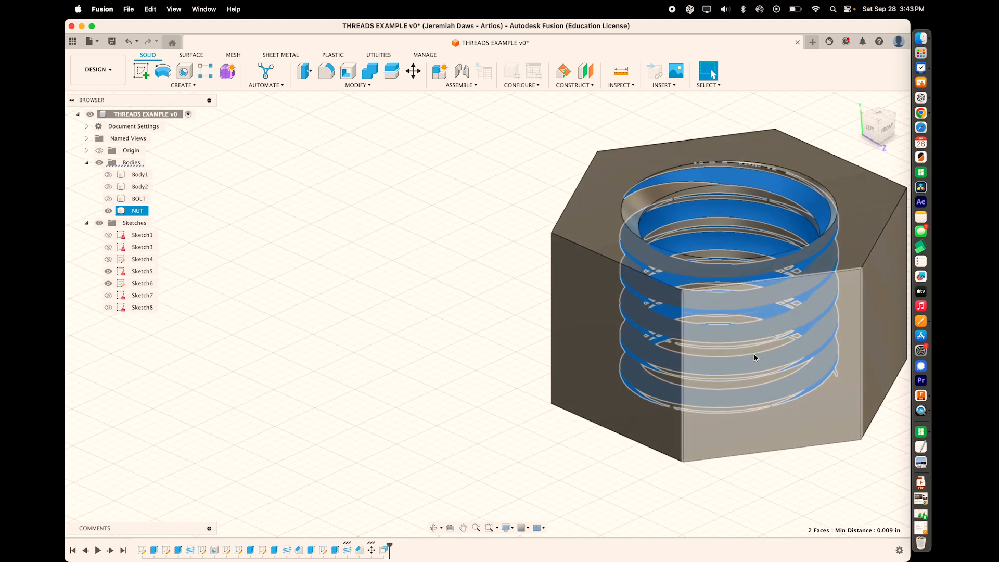
click(306, 72)
shift+scroll(650, 203, right, 10)
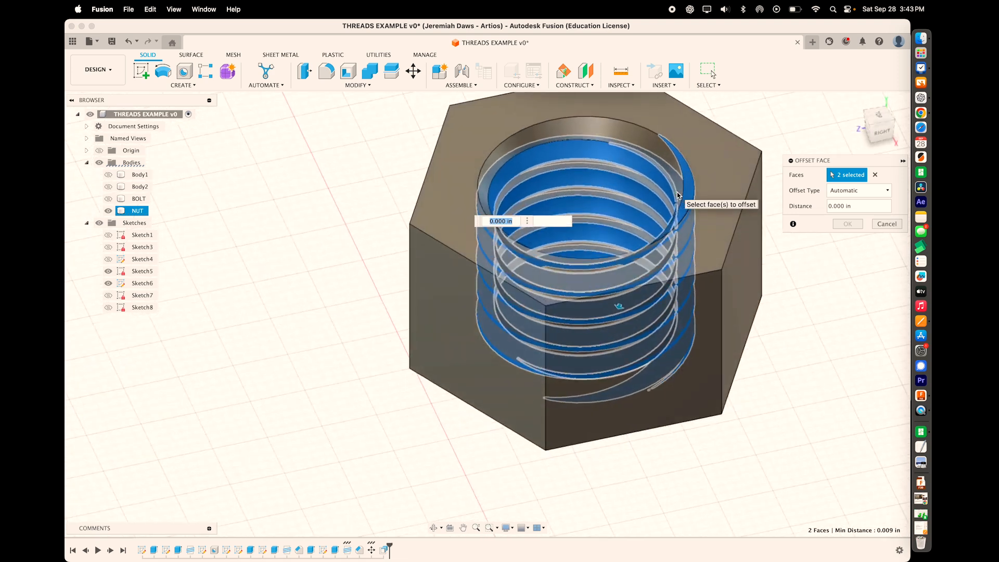
shift+scroll(677, 196, up, 5)
shift+scroll(677, 196, down, 10)
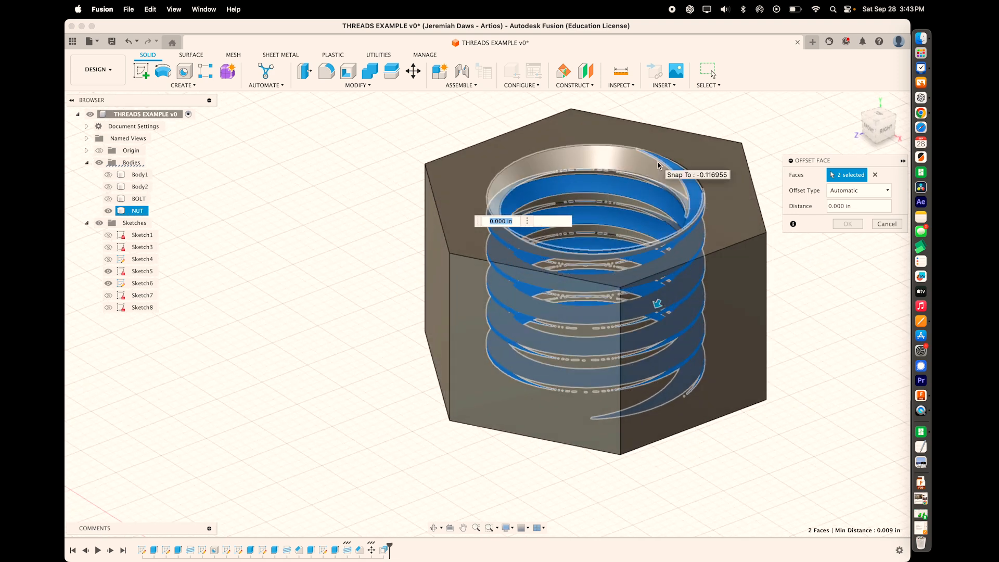
key(Return)
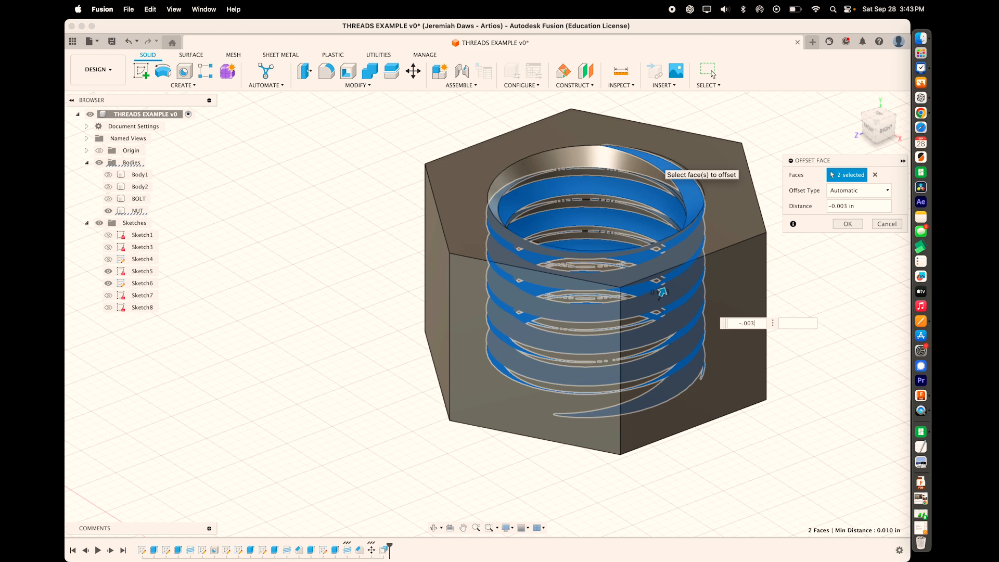
key(Return)
- Undo and redo the nut's thread offset repeatedly to compare the thread with and without it, leaving the offset applied
shift+scroll(319, 269, down, 6)
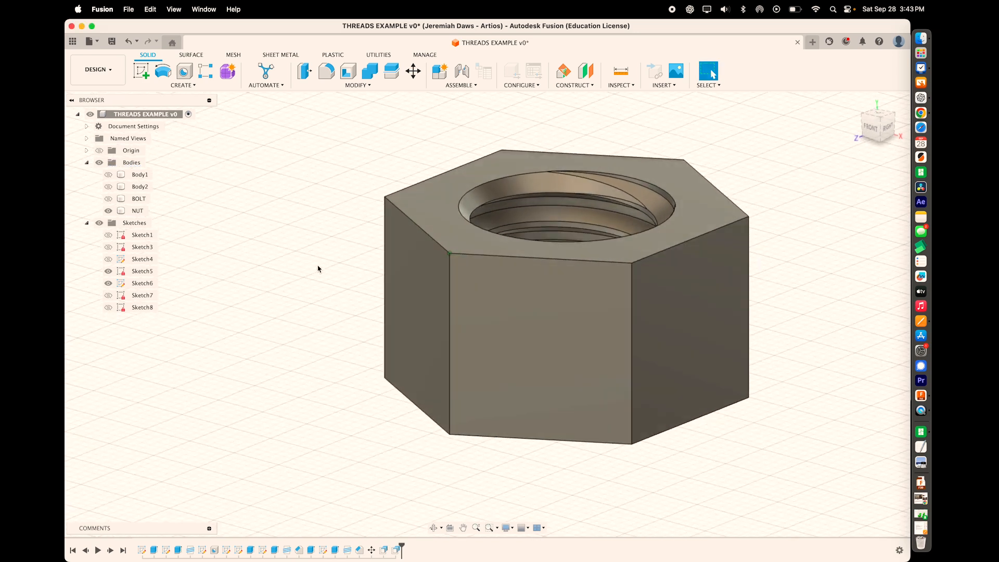
shift+scroll(318, 269, up, 2)
key(super+z)
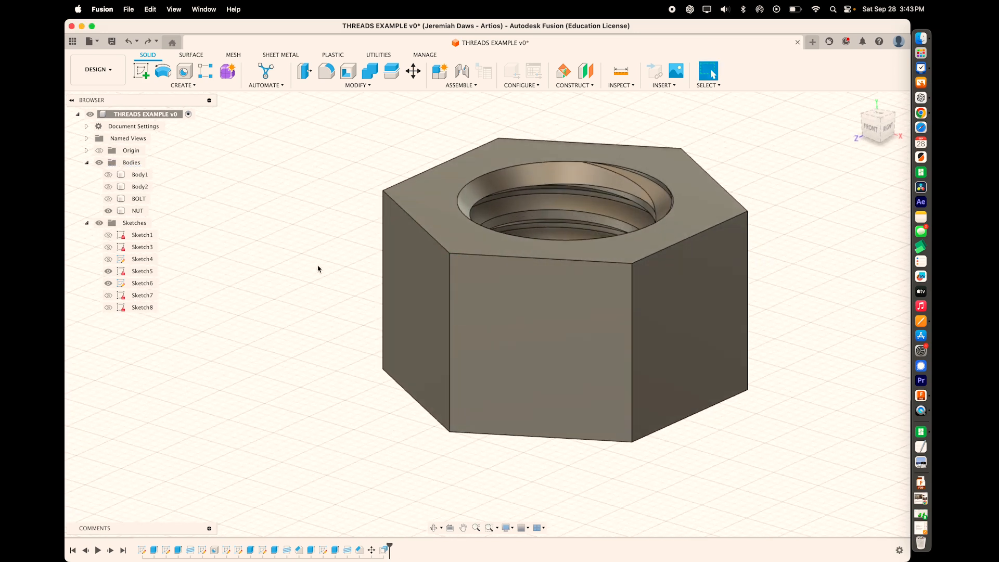
key(super+y)
key(super+z)
key(super+y)
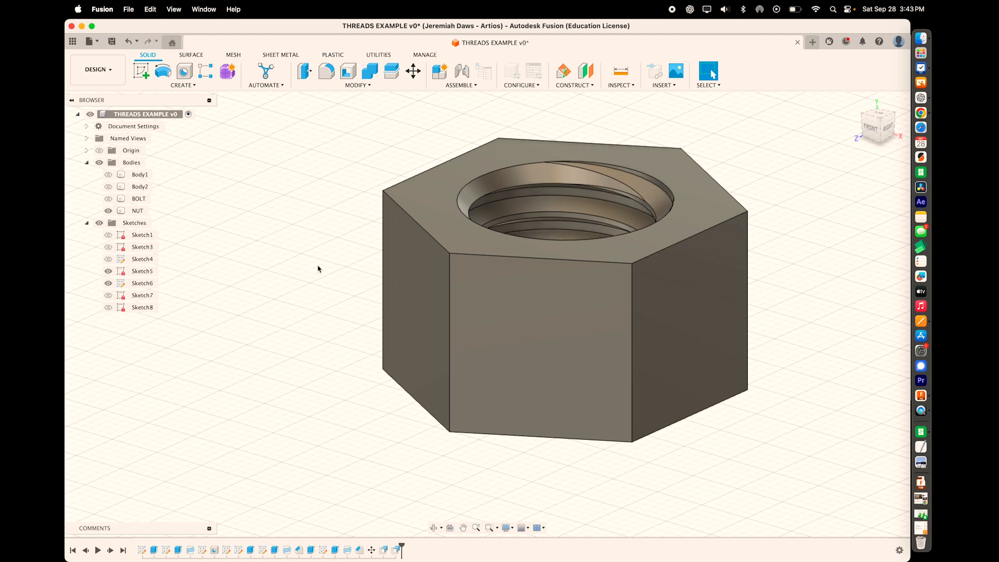
key(super+z)
key(super+y)
key(super+z)
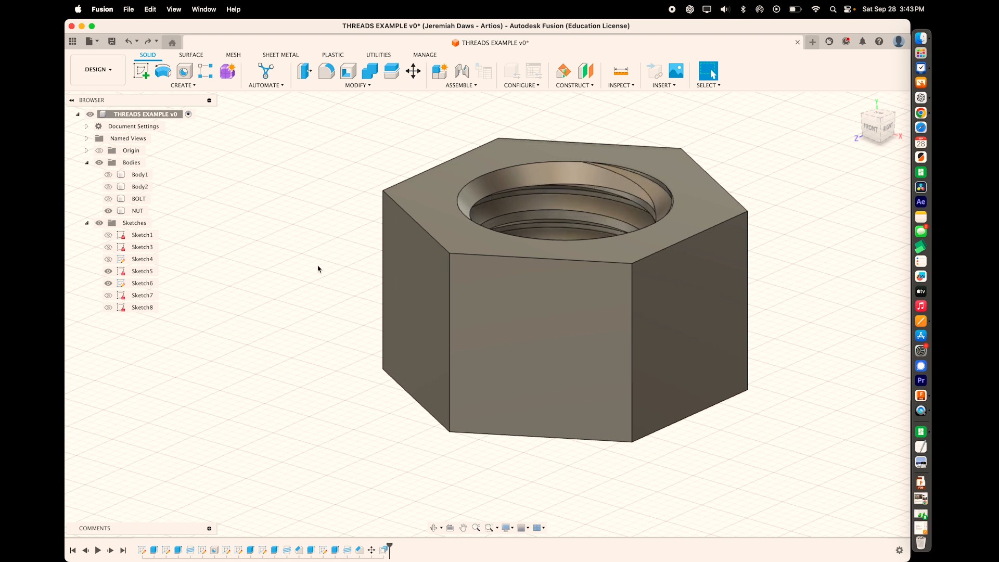
key(super+y)
key(super+z)
key(super+y)
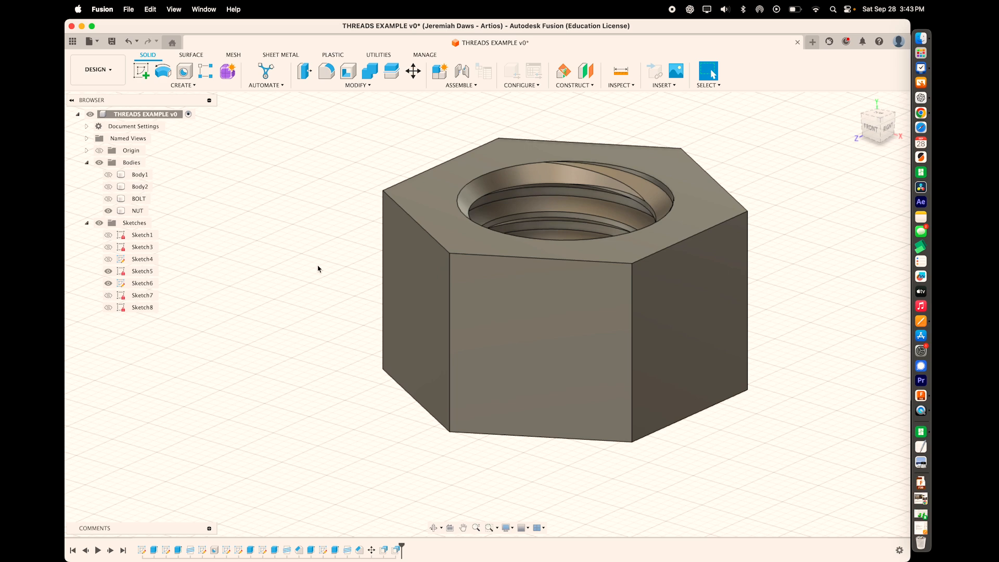
shift+scroll(279, 326, right, 1)
shift+scroll(279, 325, left, 5)
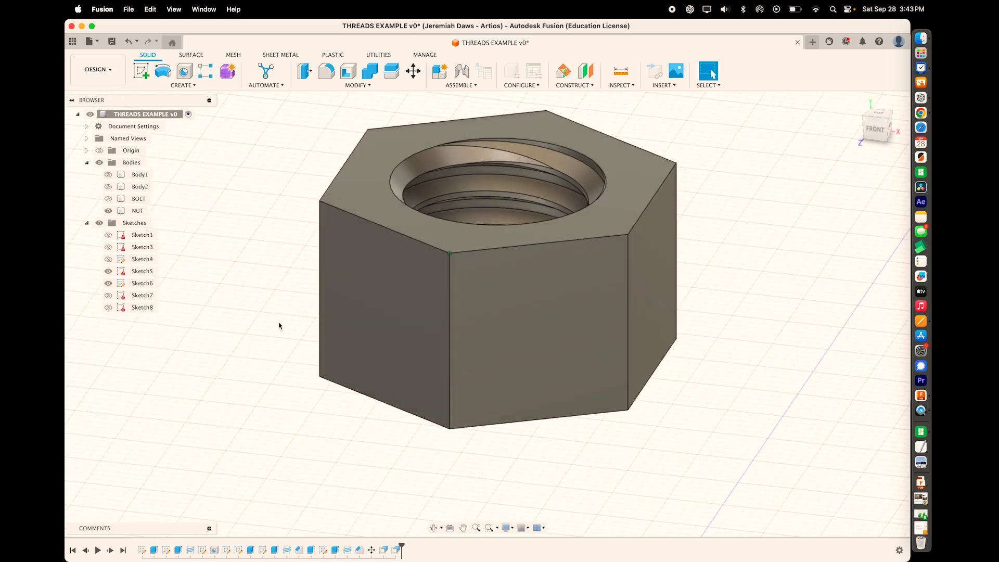
shift+scroll(279, 326, right, 2)
scroll(279, 326, down, 2)
scroll(279, 325, up, 2)
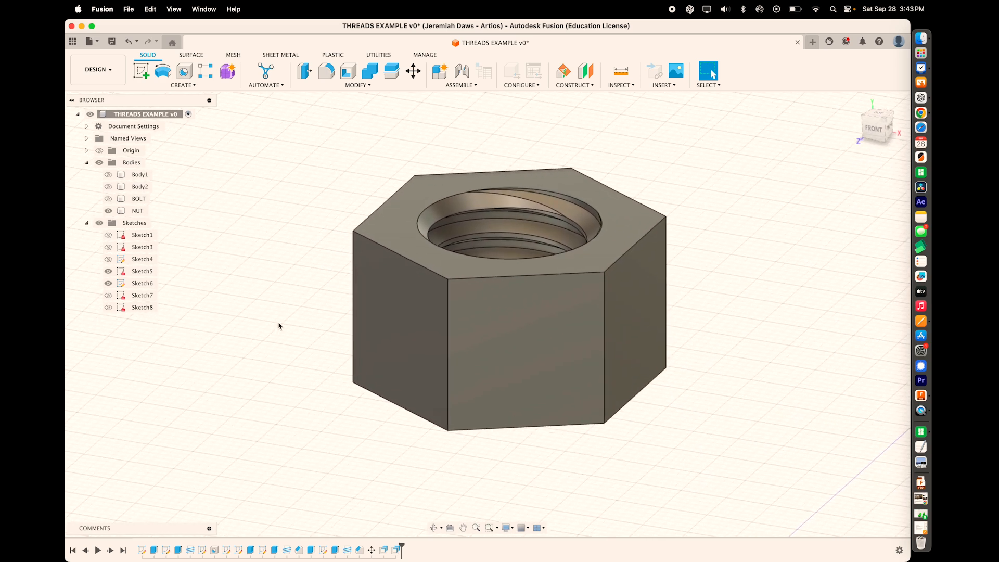